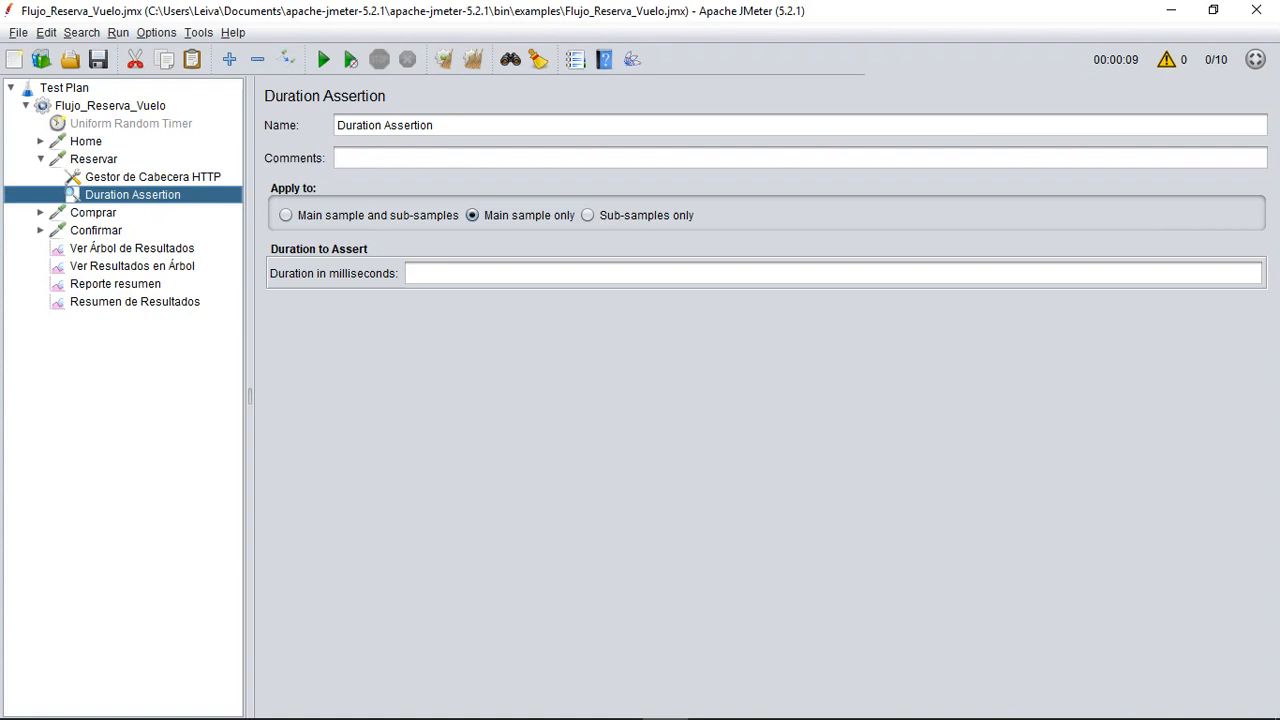
- Add an Assertion Results listener under the Reservar request
{"action": "left_click", "coordinate": [408, 273]}
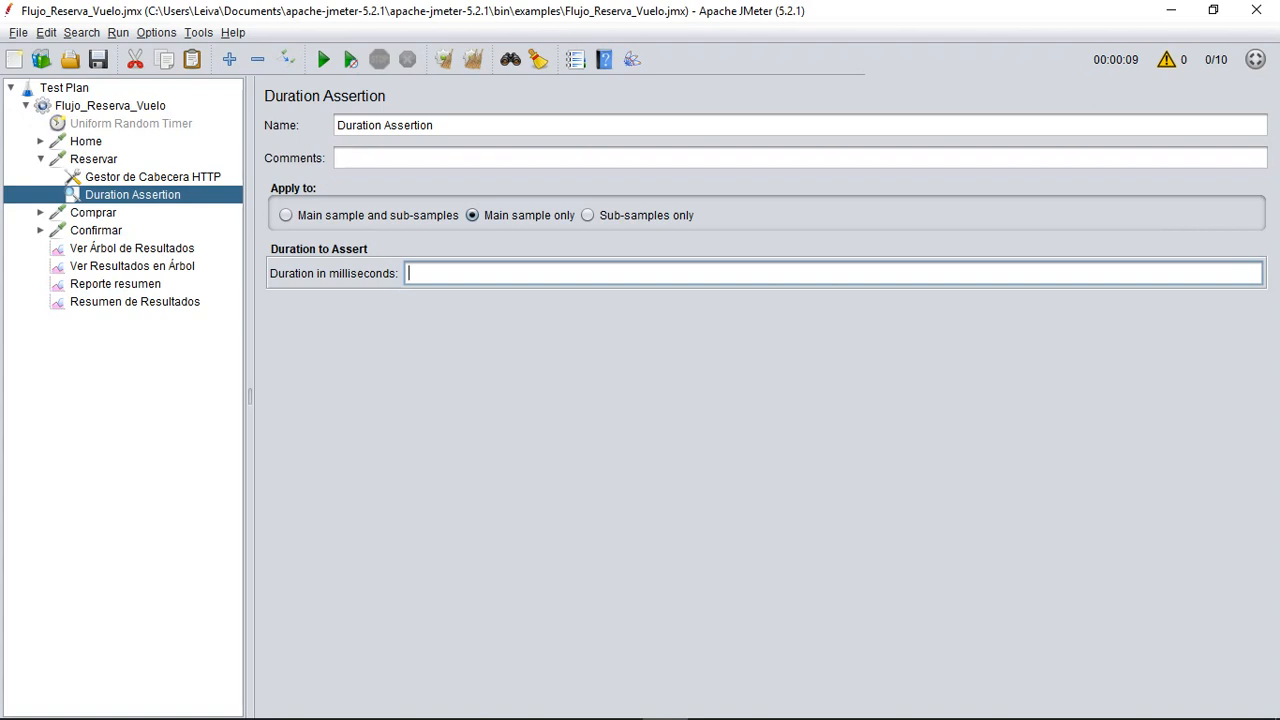
{"action": "left_click", "coordinate": [93, 159]}
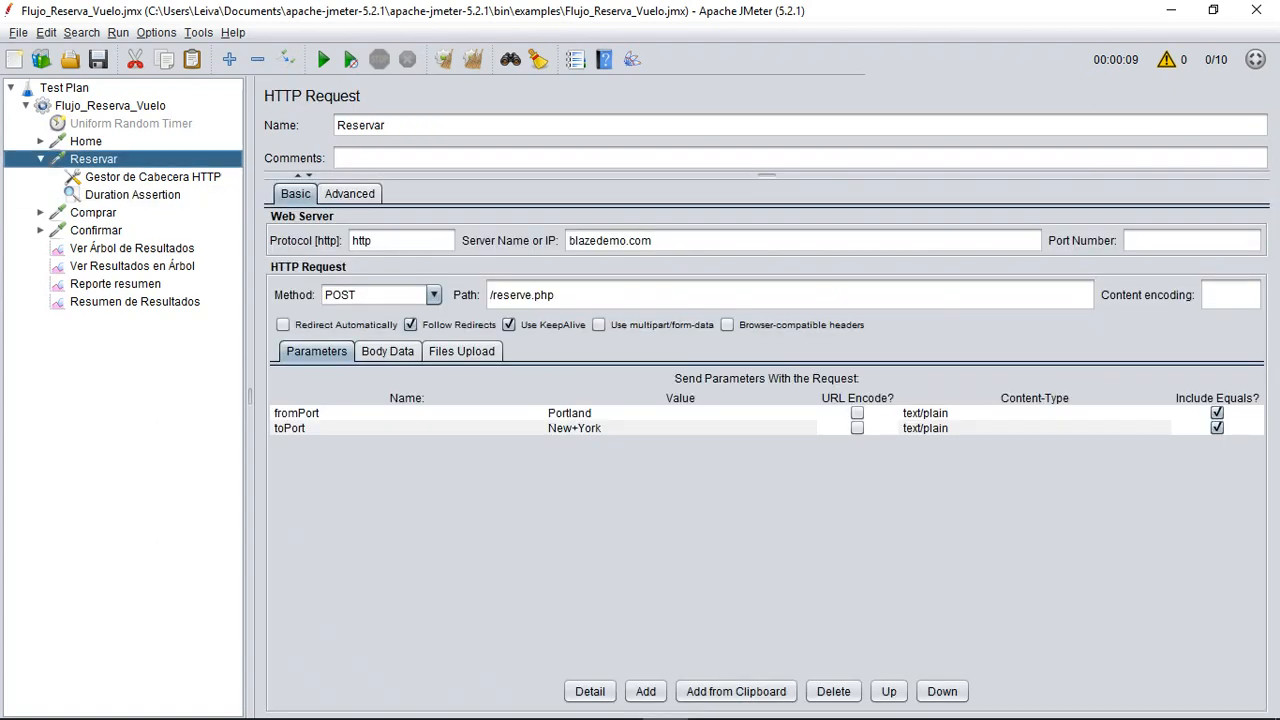
{"action": "right_click", "coordinate": [99, 162]}
{"action": "mouse_move", "coordinate": [150, 176]}
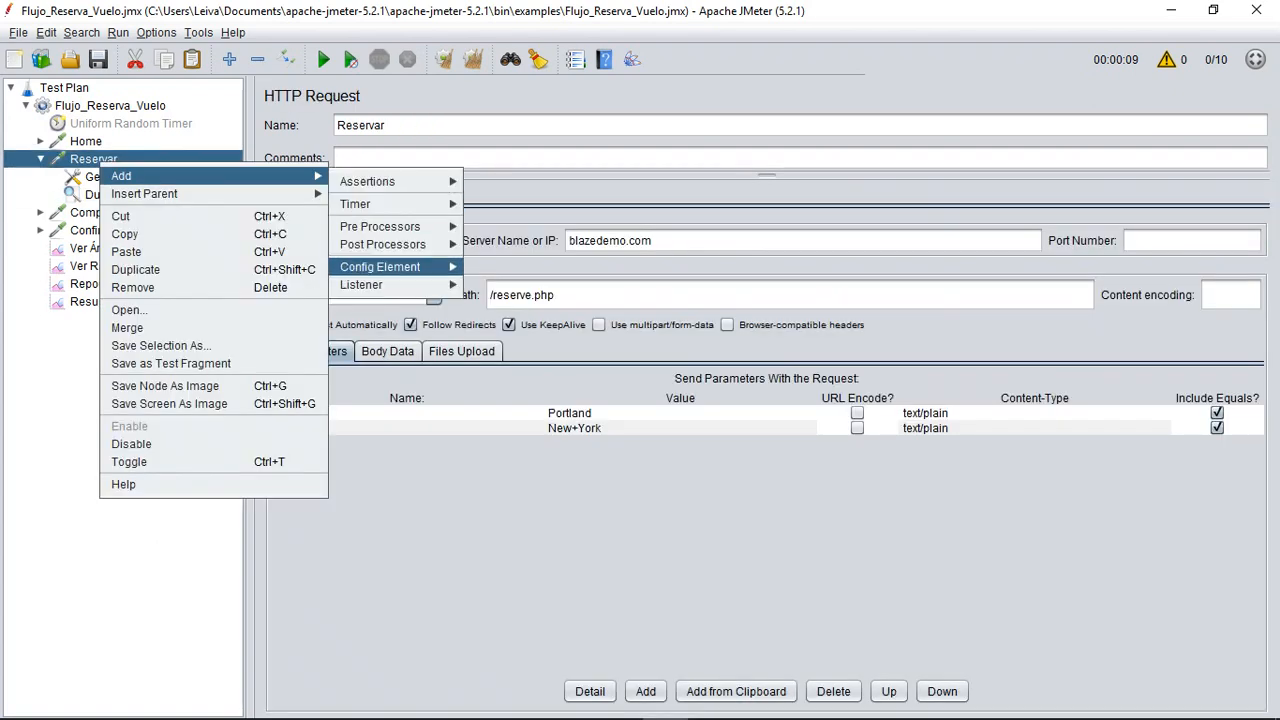
{"action": "mouse_move", "coordinate": [380, 285]}
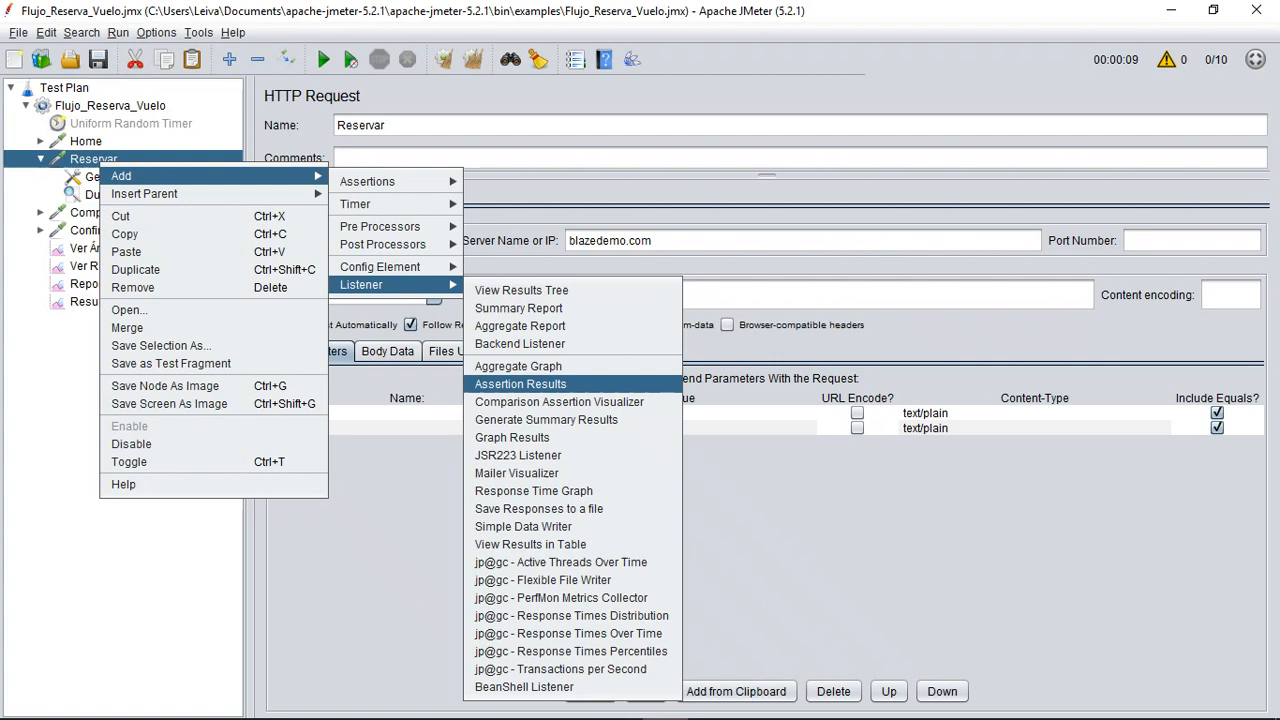
{"action": "left_click", "coordinate": [520, 384]}
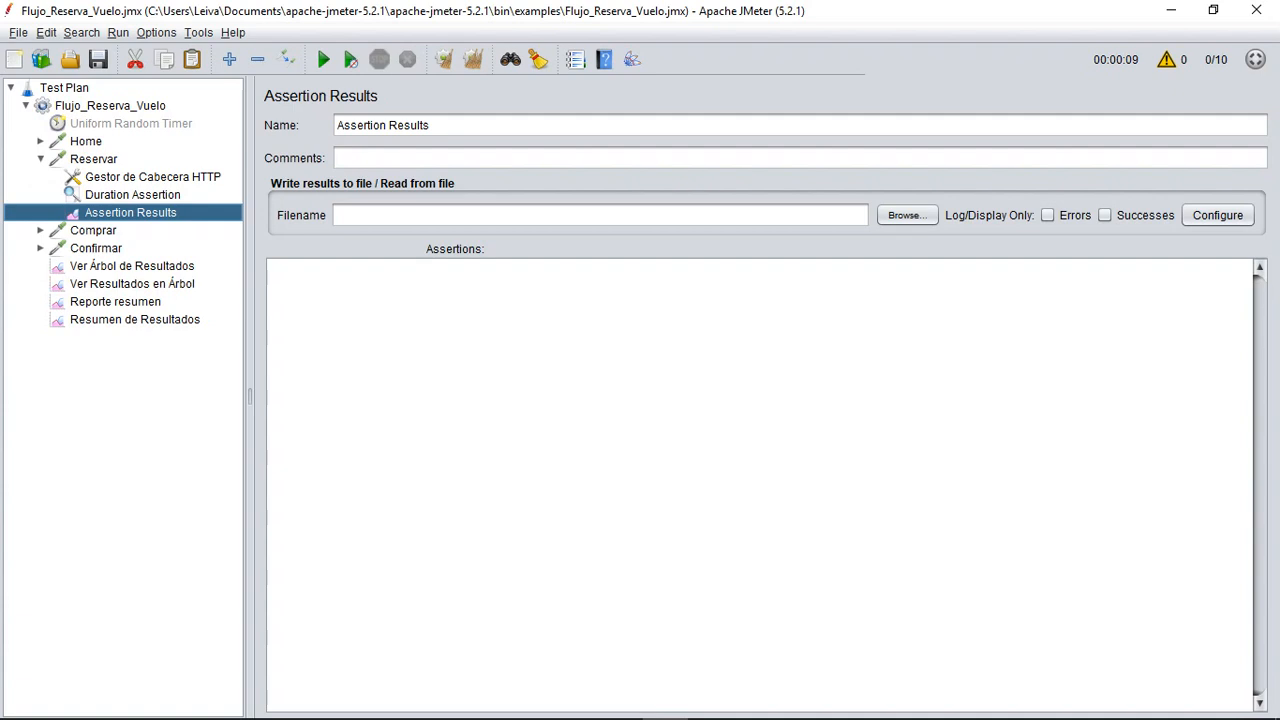
- Disable the Home, Comprar and Confirmar requests together, leaving Reservar enabled
{"action": "left_click", "coordinate": [132, 194]}
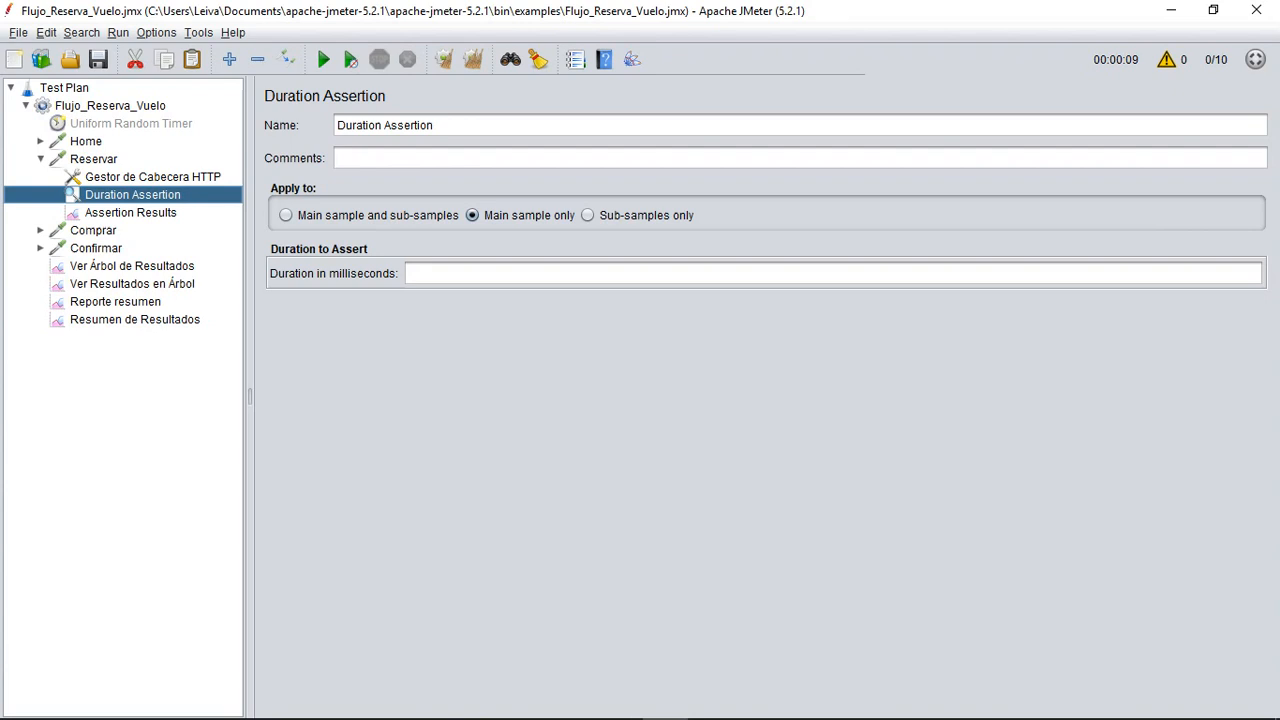
{"action": "left_click", "coordinate": [86, 141]}
{"action": "left_click", "coordinate": [93, 230], "text": "ctrl"}
{"action": "left_click", "coordinate": [96, 248], "text": "ctrl"}
{"action": "left_click", "coordinate": [286, 59]}
{"action": "left_click", "coordinate": [93, 159]}
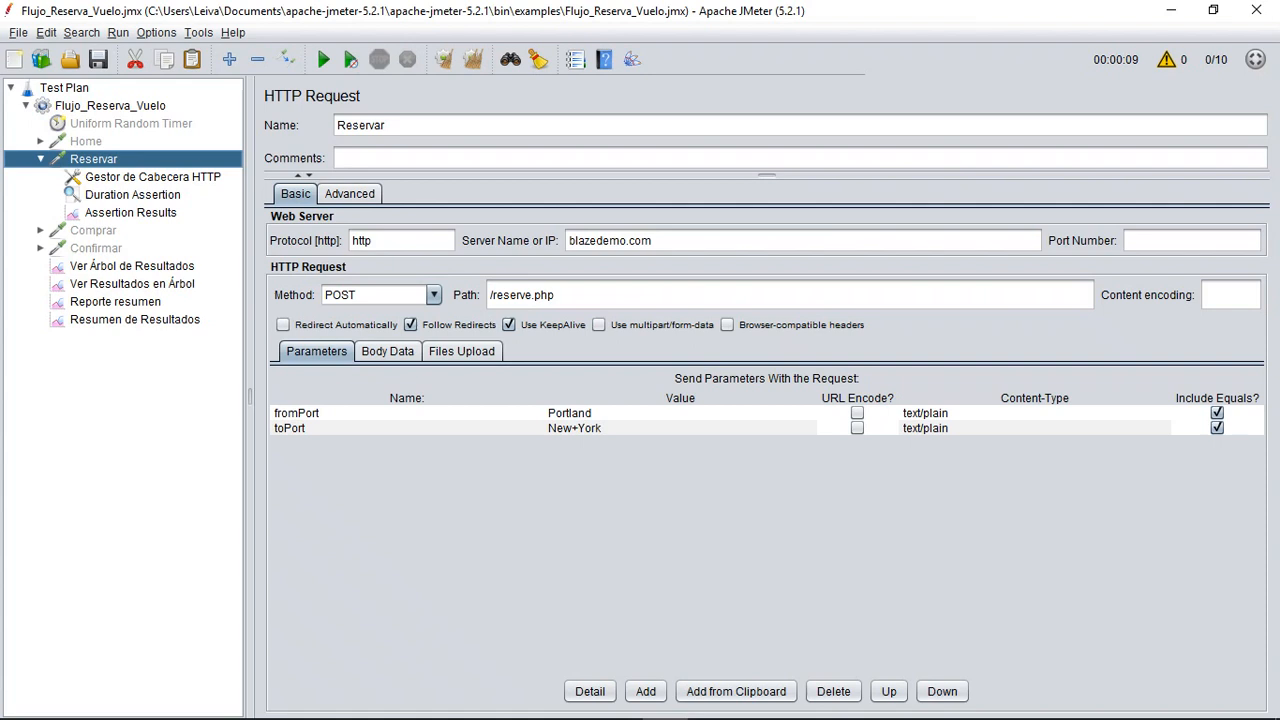
- Set the maximum duration of Reservar's Duration Assertion to 460 milliseconds
{"action": "left_click", "coordinate": [132, 195]}
{"action": "left_click", "coordinate": [130, 213]}
{"action": "left_click", "coordinate": [132, 195]}
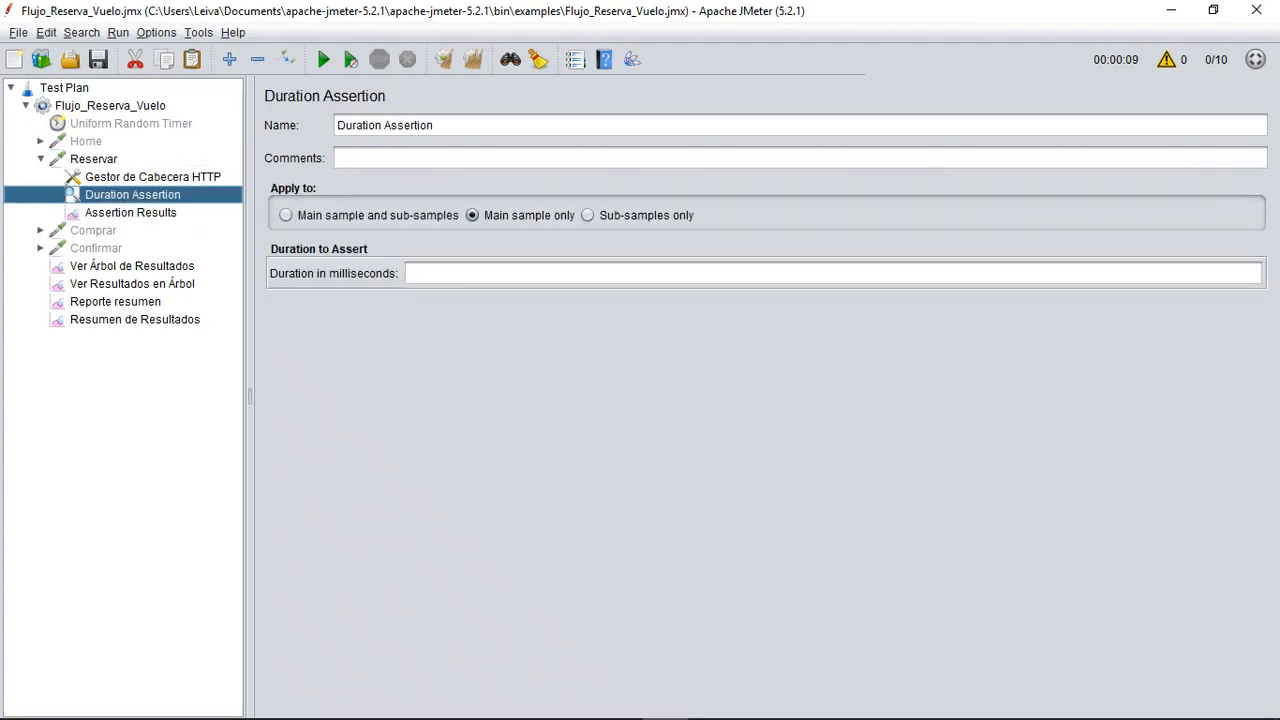
{"action": "left_click", "coordinate": [410, 273]}
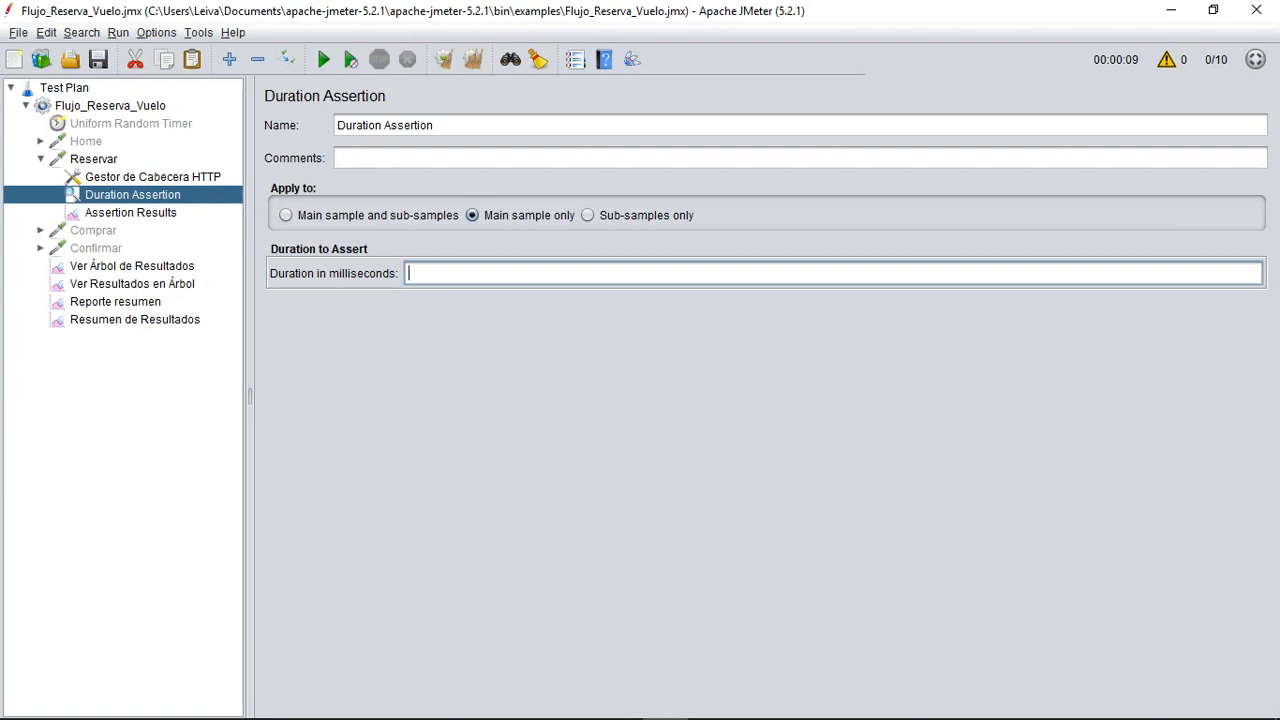
{"action": "type", "text": "460"}
{"action": "key", "text": "shift+Left"}
{"action": "key", "text": "shift+Left"}
{"action": "key", "text": "shift+Left"}
{"action": "key", "text": "Right"}
- Run the test plan with Reservar's Assertion Results listener open
{"action": "left_click", "coordinate": [130, 212]}
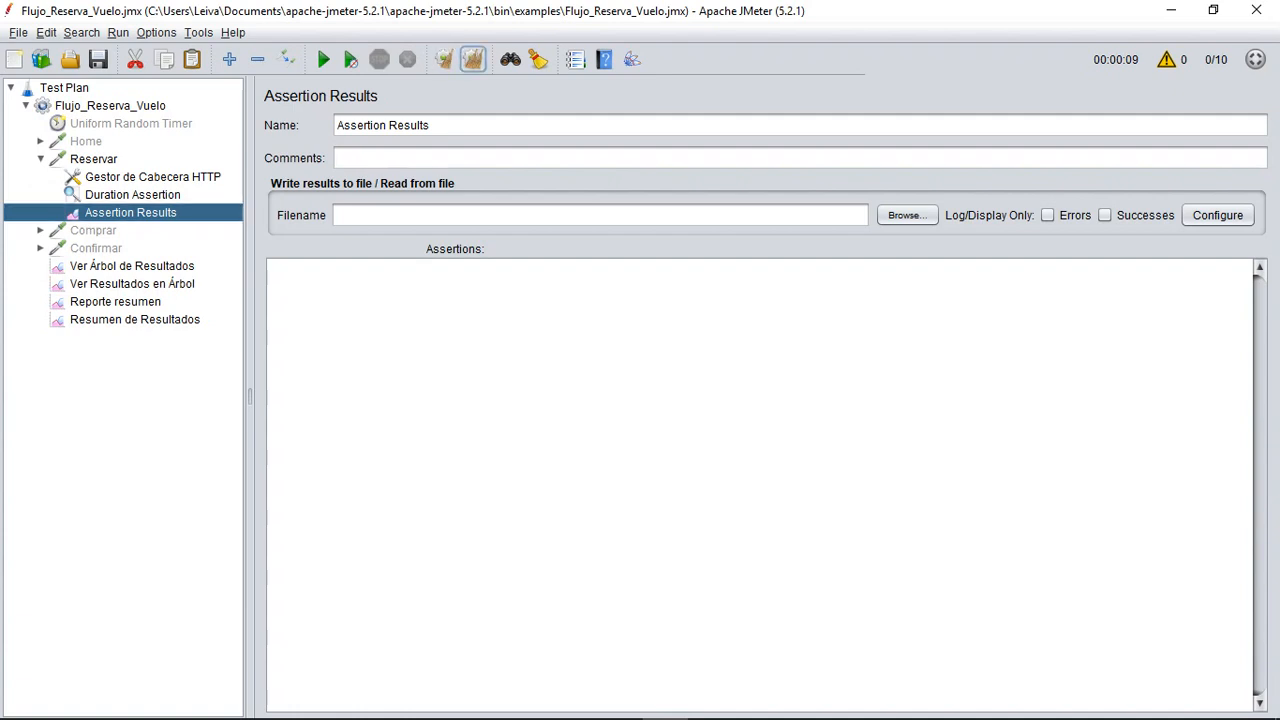
{"action": "key", "text": "Up"}
{"action": "key", "text": "Down"}
{"action": "key", "text": "ctrl+r"}
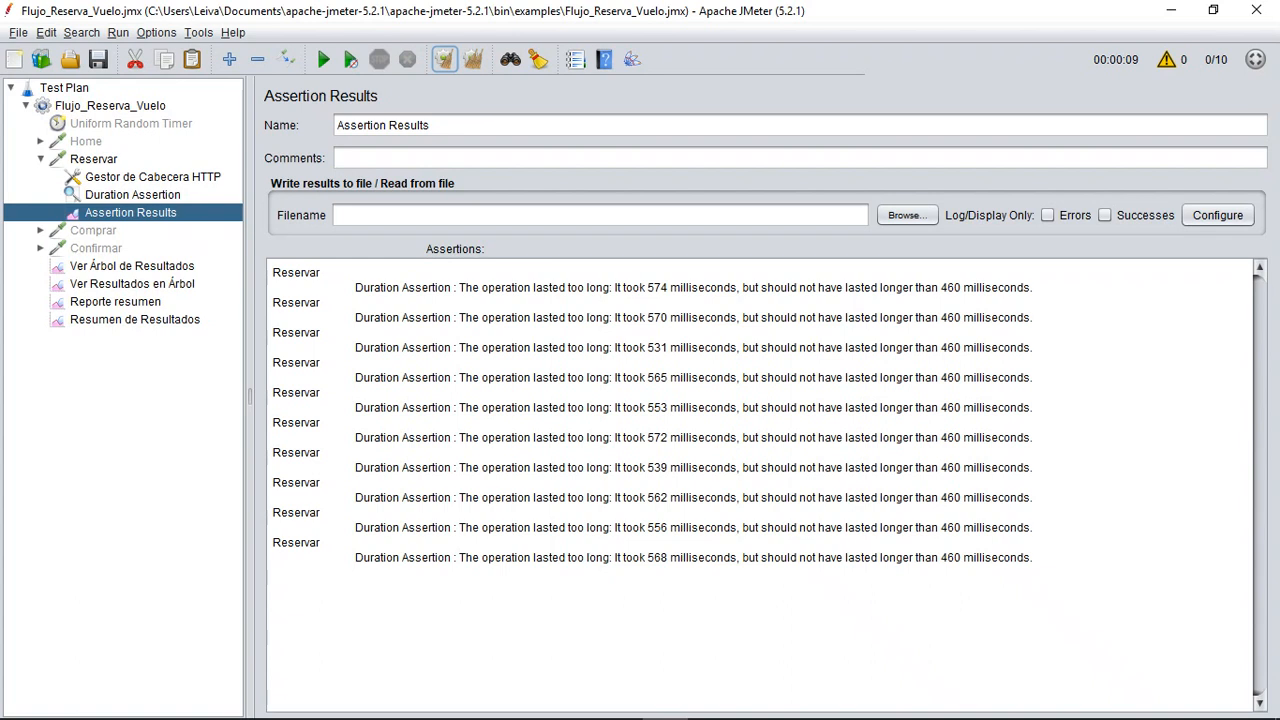
- Compare the elapsed time with the allowed limit in the first Reservar assertion message
{"action": "left_click_drag", "start_coordinate": [466, 288], "coordinate": [668, 288]}
{"action": "left_click", "coordinate": [662, 288]}
{"action": "double_click", "coordinate": [658, 288]}
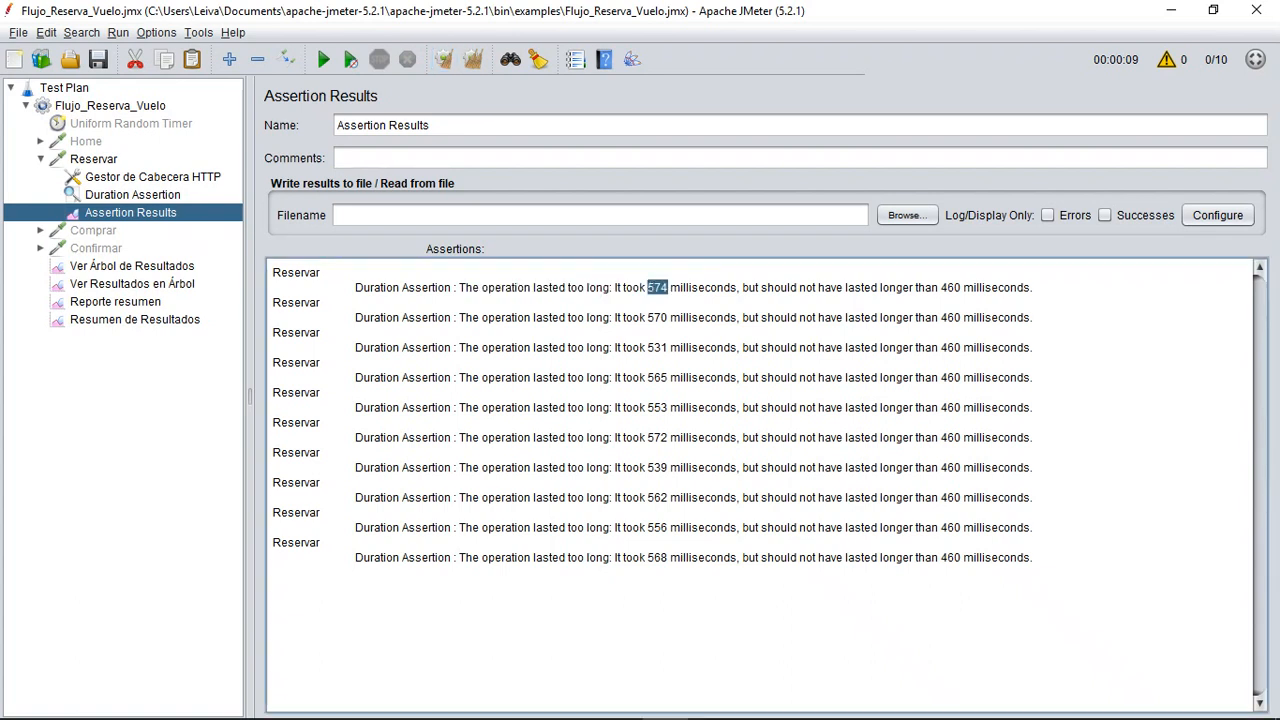
{"action": "double_click", "coordinate": [951, 288]}
{"action": "double_click", "coordinate": [669, 288]}
{"action": "double_click", "coordinate": [657, 288]}
{"action": "left_click", "coordinate": [660, 289]}
{"action": "double_click", "coordinate": [658, 288]}
- Change the Duration Assertion limit under Reservar to 574 milliseconds
{"action": "left_click", "coordinate": [132, 194]}
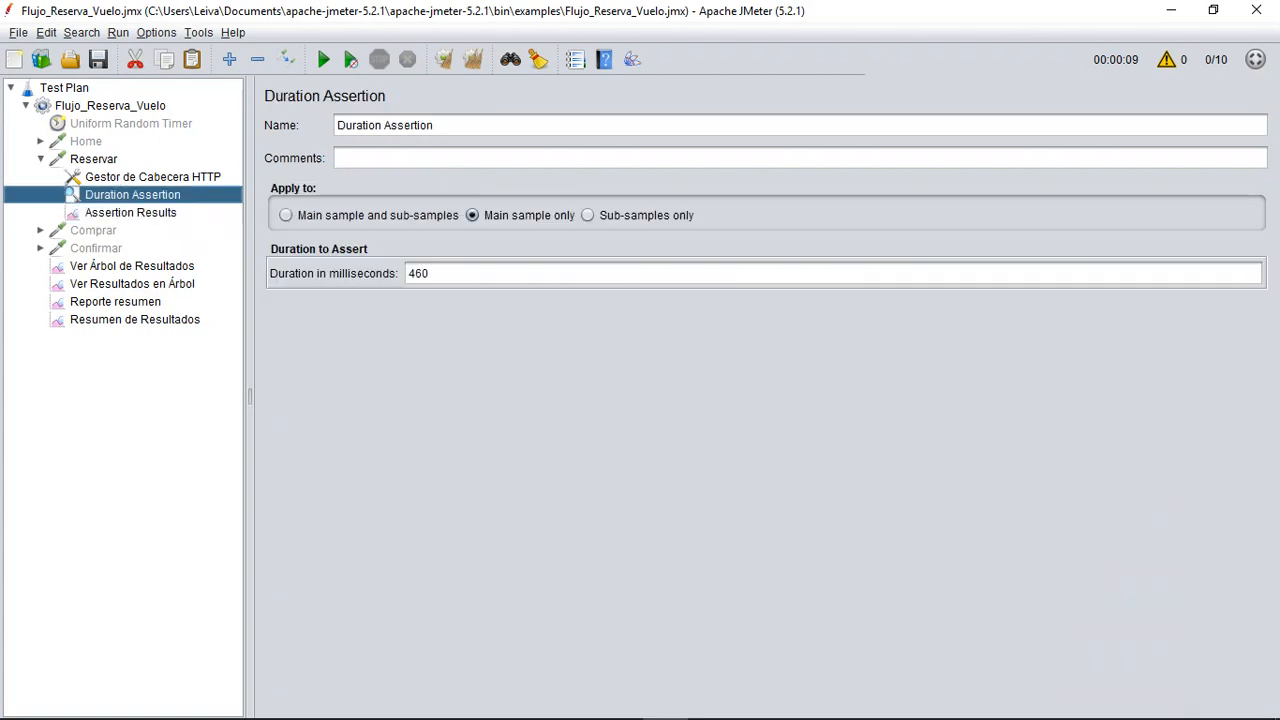
{"action": "double_click", "coordinate": [418, 273]}
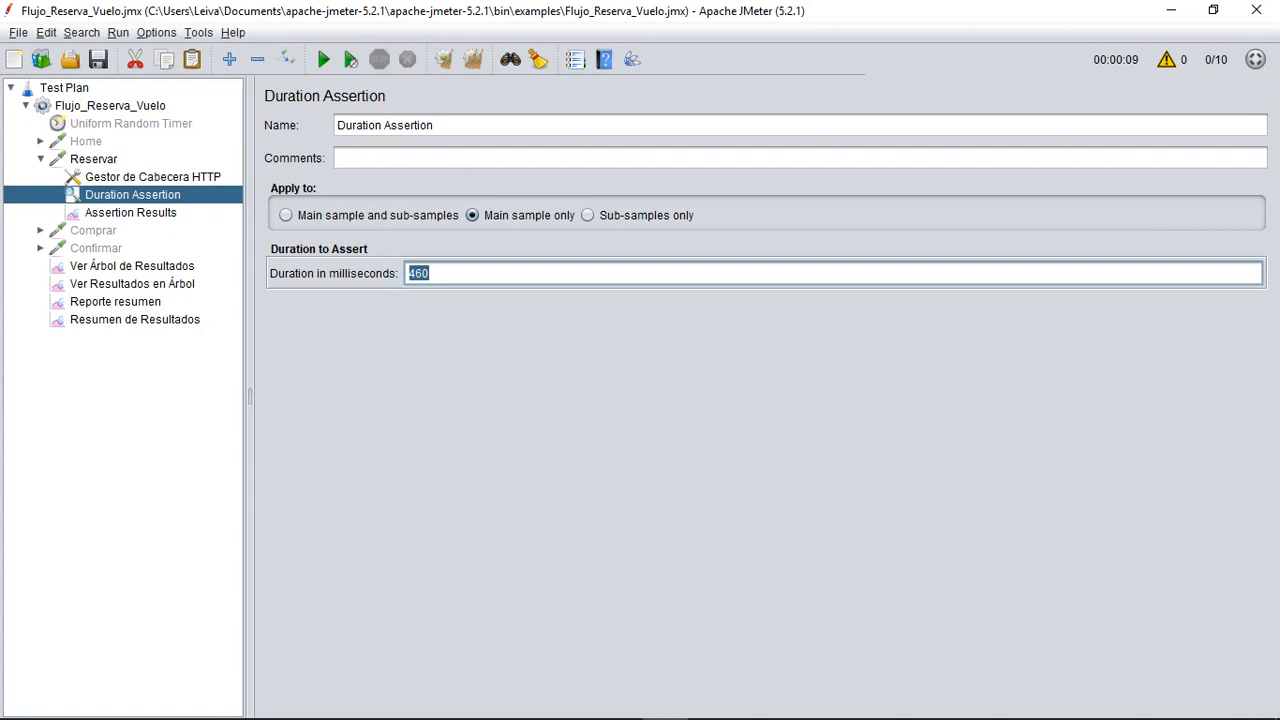
{"action": "type", "text": "574"}
- Clear all earlier results and rerun the test with Assertion Results open
{"action": "left_click", "coordinate": [473, 59]}
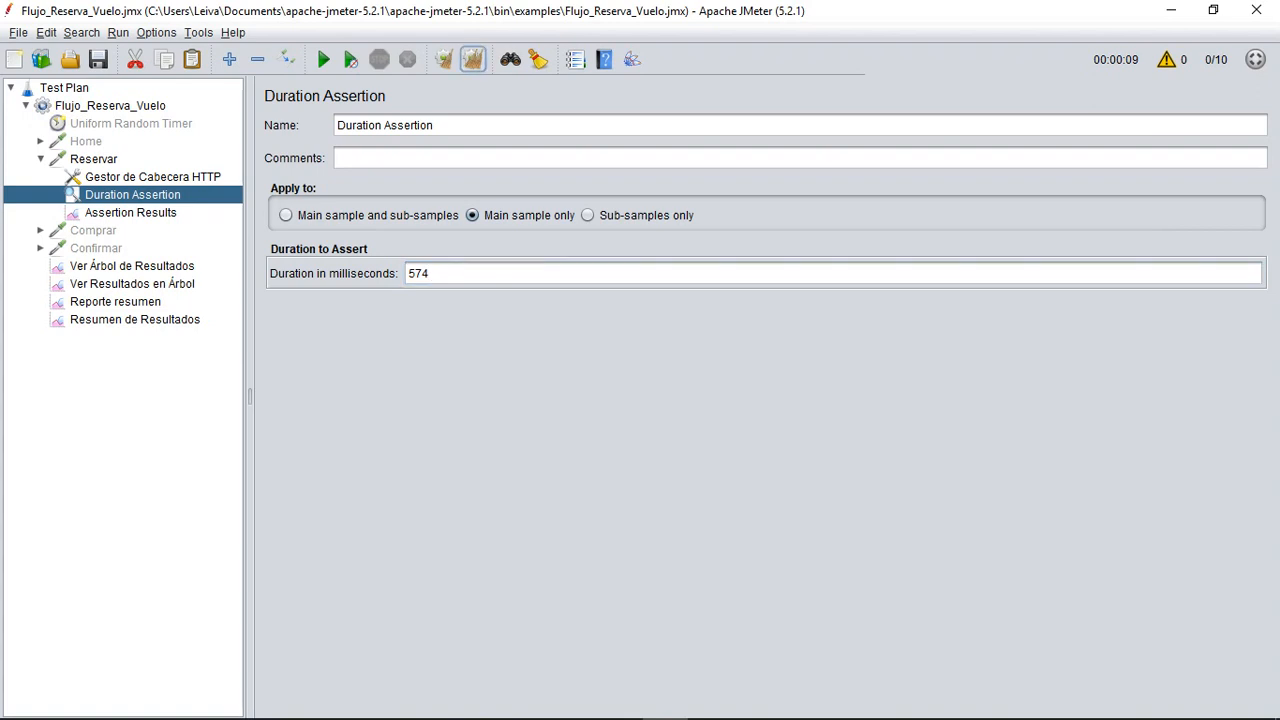
{"action": "left_click", "coordinate": [130, 212]}
{"action": "left_click", "coordinate": [323, 59]}
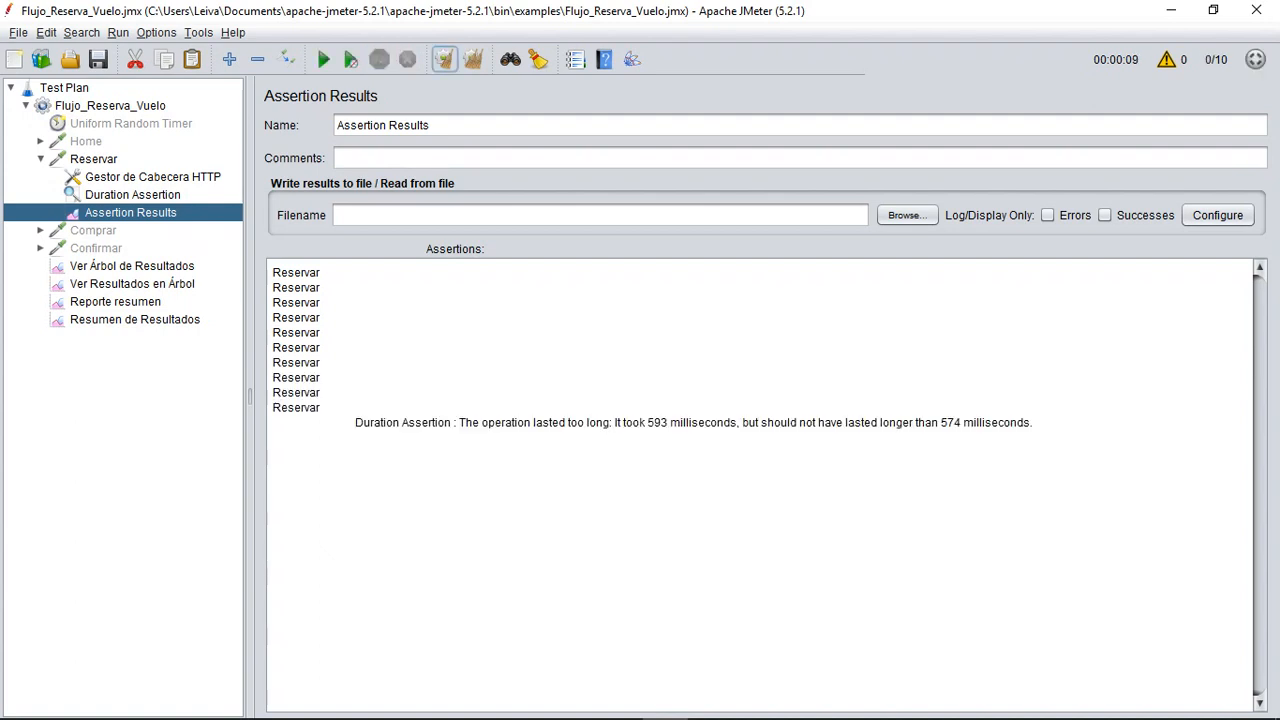
- Examine the elapsed time and the allowed limit in the failure message of the last Reservar sample
{"action": "left_click_drag", "start_coordinate": [272, 418], "coordinate": [1032, 422]}
{"action": "left_click", "coordinate": [657, 422]}
{"action": "double_click", "coordinate": [657, 422]}
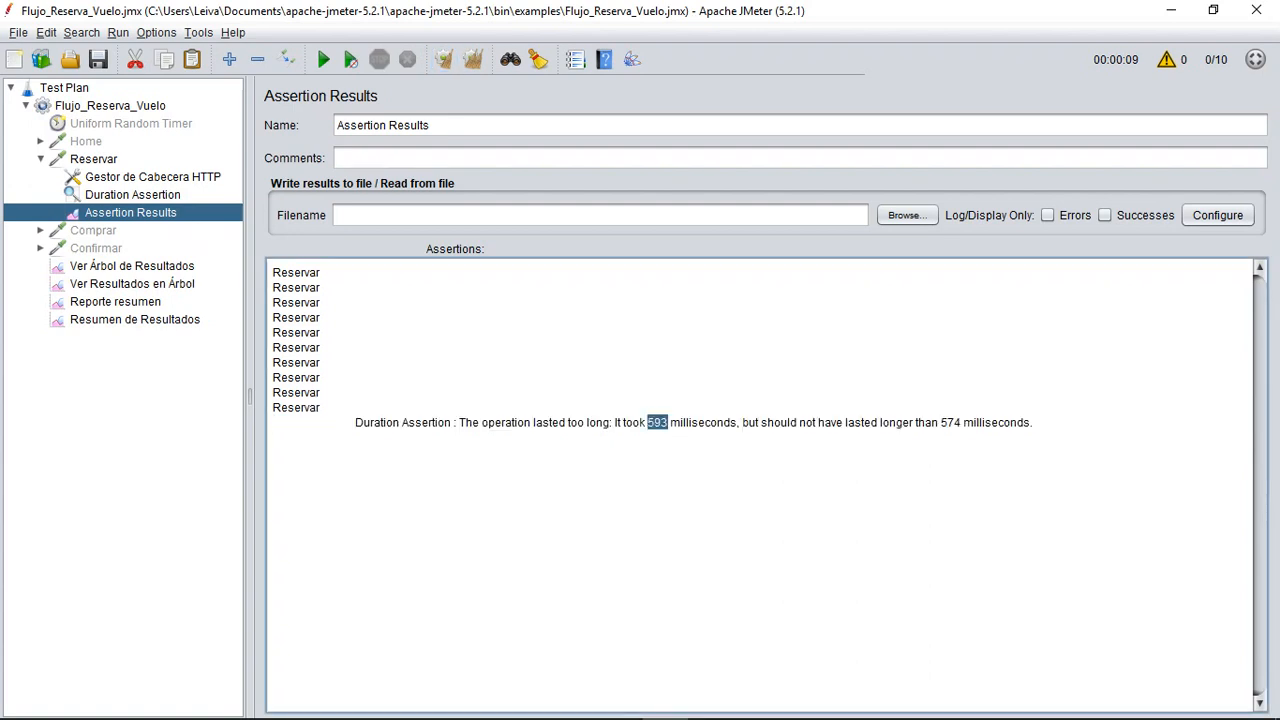
{"action": "left_click", "coordinate": [950, 422]}
{"action": "double_click", "coordinate": [950, 422]}
- Inspect several Reservar samples in Ver Árbol de Resultados, including the failed sample's Duration Assertion message
{"action": "left_click", "coordinate": [132, 265]}
{"action": "left_click", "coordinate": [328, 333]}
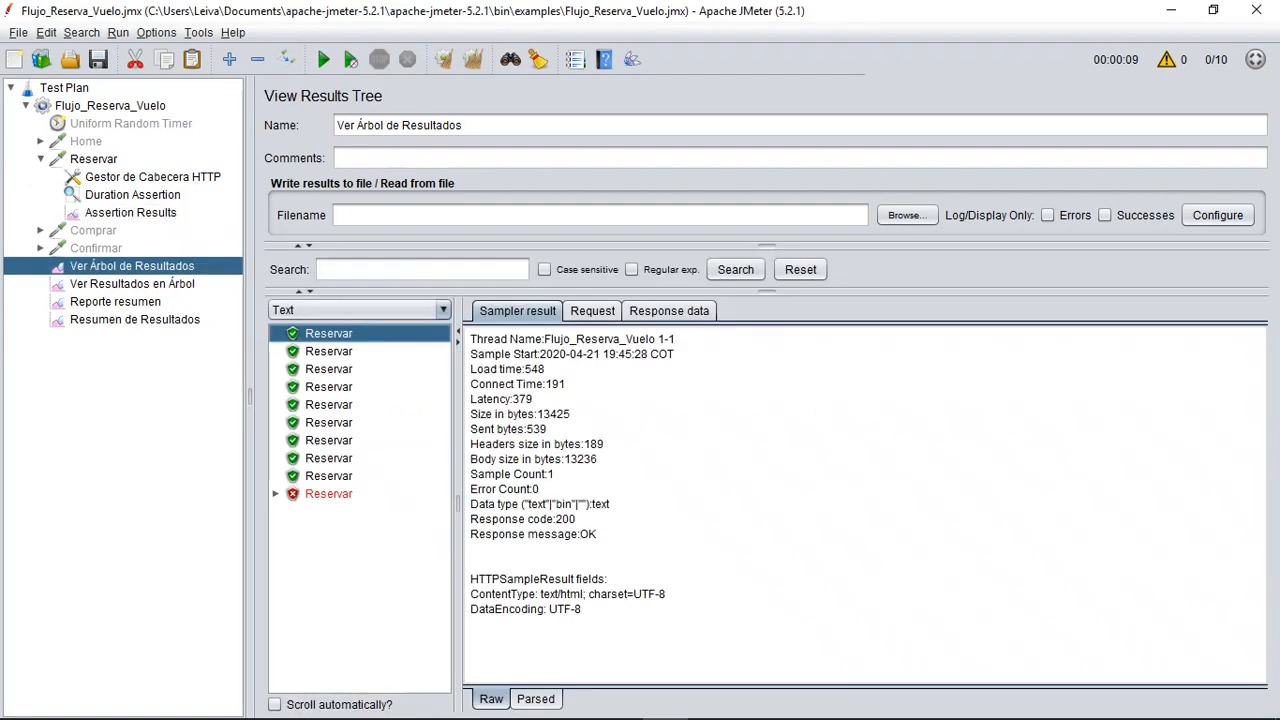
{"action": "left_click", "coordinate": [328, 351]}
{"action": "left_click", "coordinate": [328, 422]}
{"action": "left_click", "coordinate": [328, 493]}
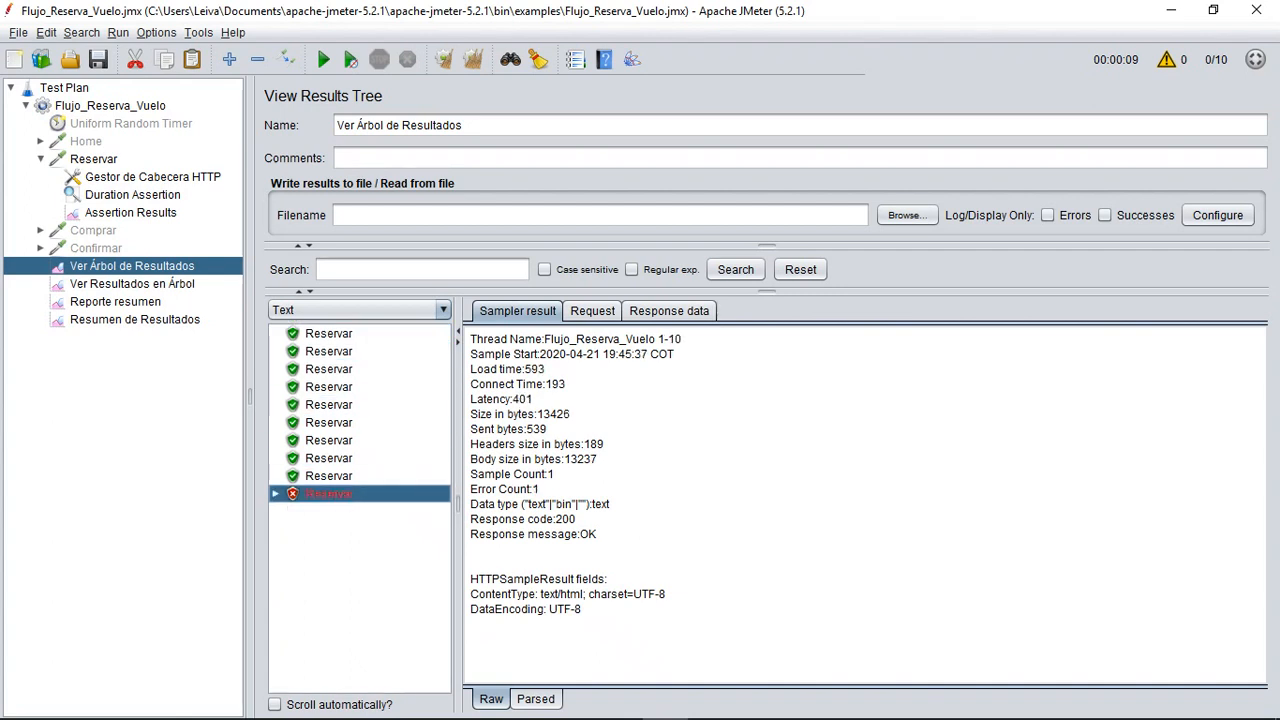
{"action": "key", "text": "Right"}
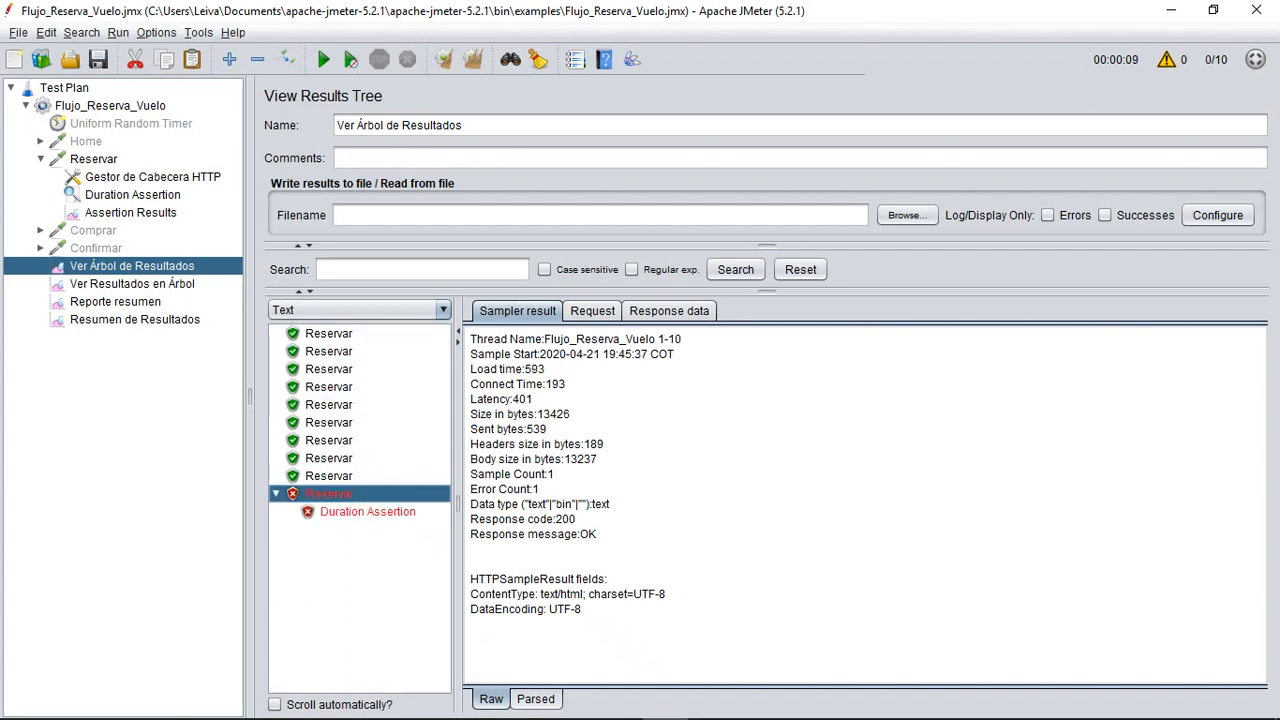
{"action": "left_click", "coordinate": [368, 511]}
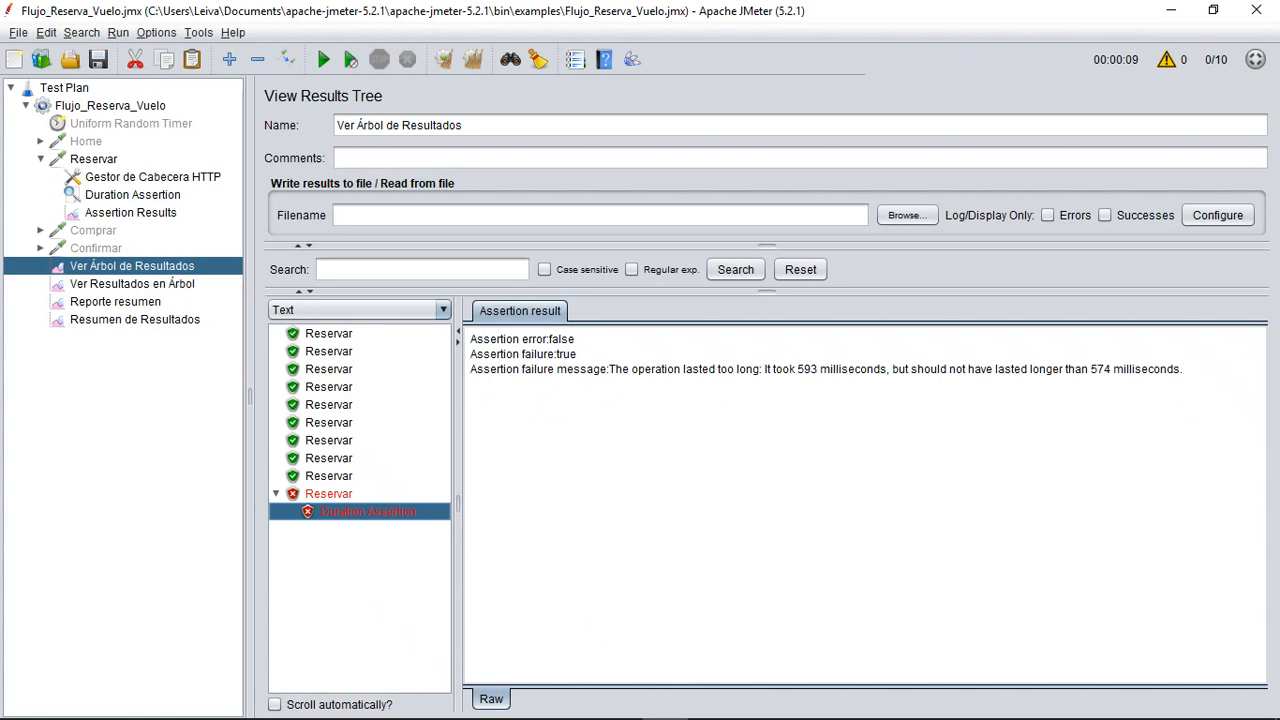
{"action": "double_click", "coordinate": [806, 369]}
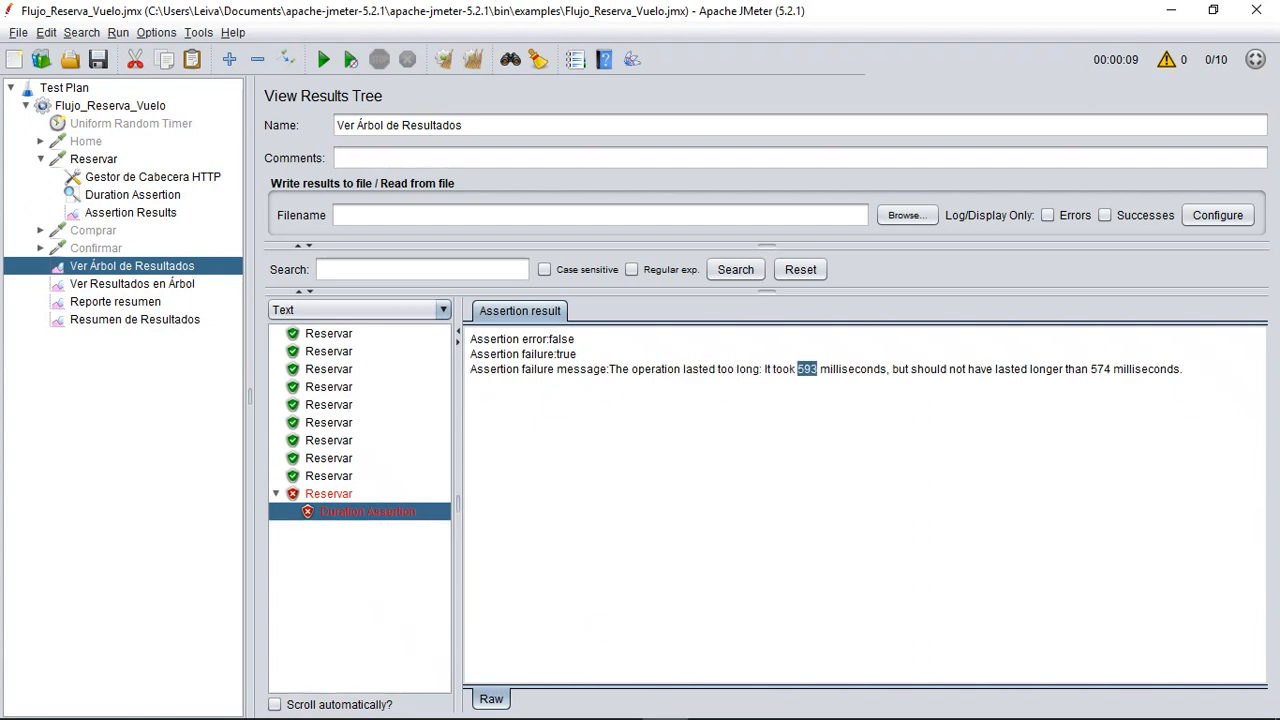
- Compare the failed Reservar sample's load time with the message of its Duration Assertion
{"action": "left_click", "coordinate": [328, 493]}
{"action": "left_click_drag", "start_coordinate": [470, 369], "coordinate": [546, 369]}
{"action": "left_click", "coordinate": [546, 369]}
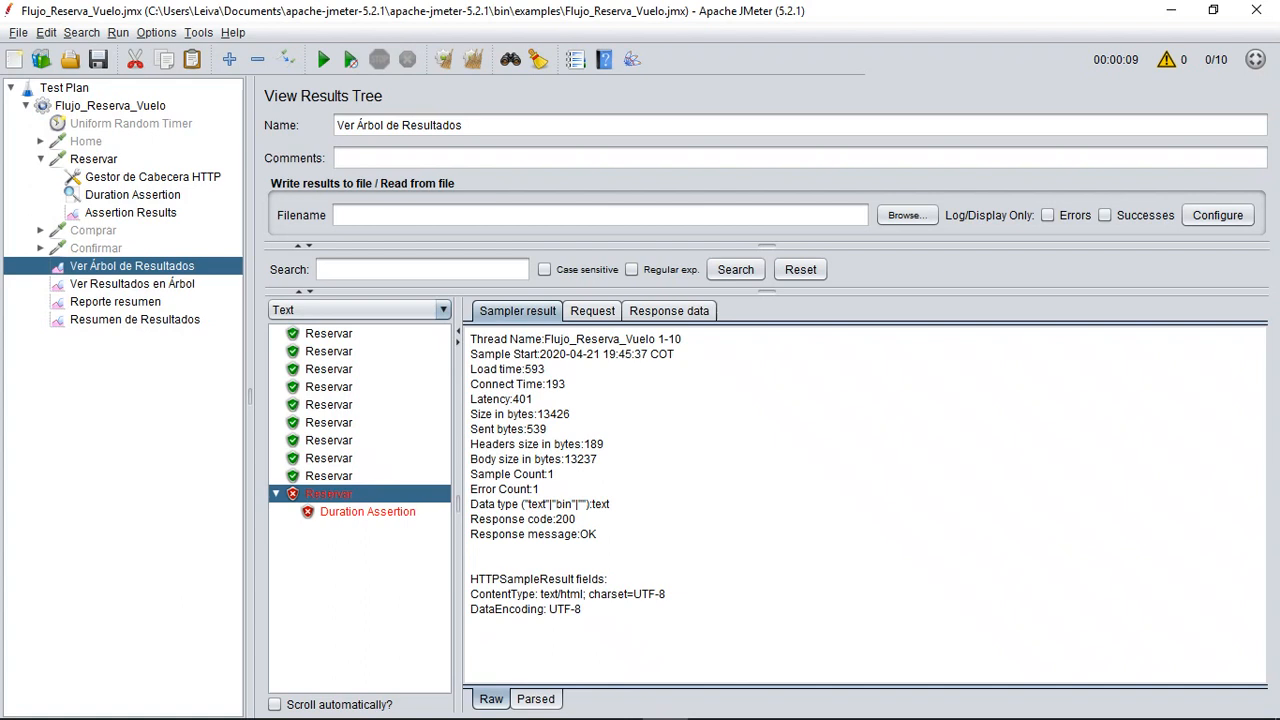
{"action": "left_click", "coordinate": [367, 511]}
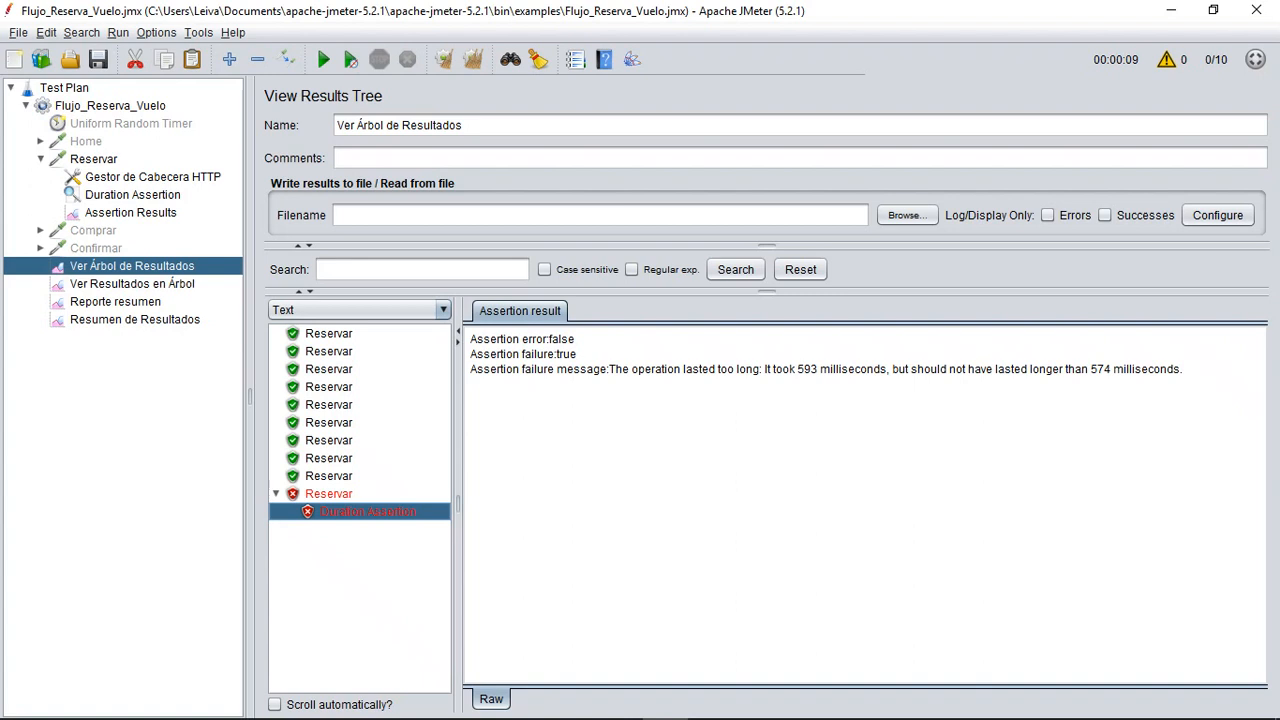
{"action": "left_click", "coordinate": [328, 493]}
{"action": "left_click", "coordinate": [367, 511]}
{"action": "left_click", "coordinate": [328, 493]}
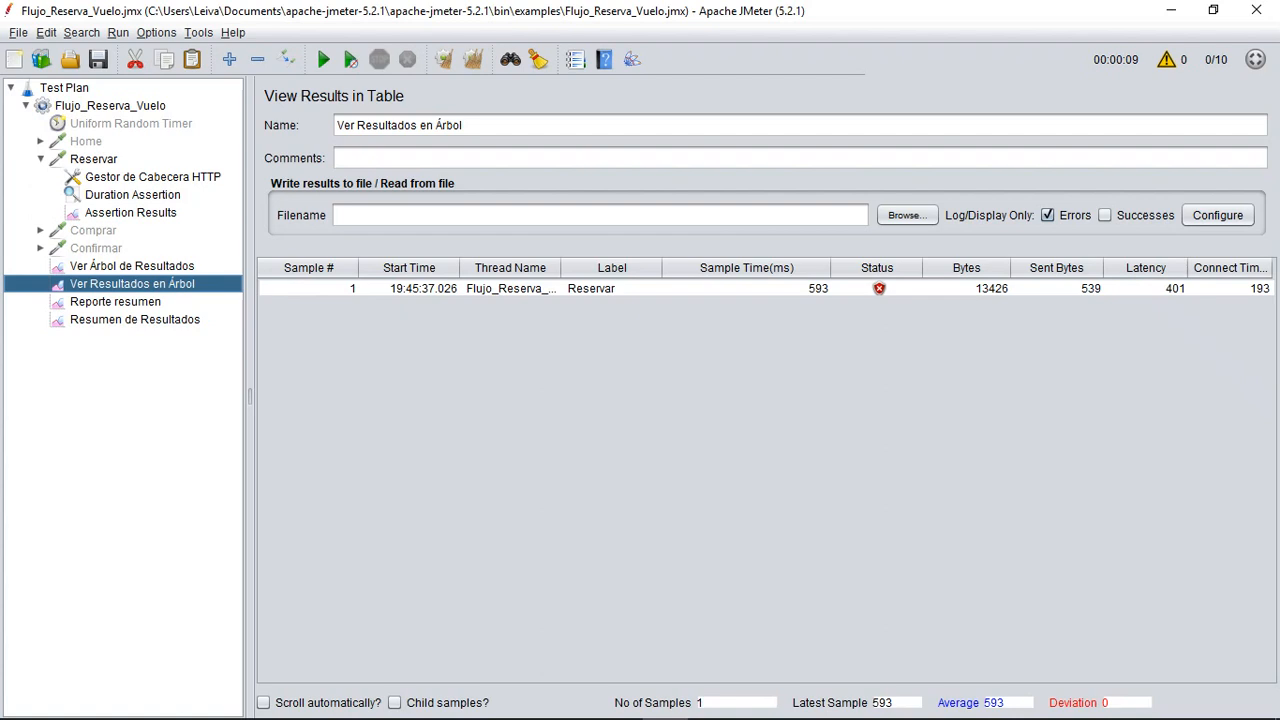
- Review the failed Reservar sample and its sample time in Ver Resultados en Árbol, keeping the errors-only filter enabled
{"action": "left_click", "coordinate": [1047, 215]}
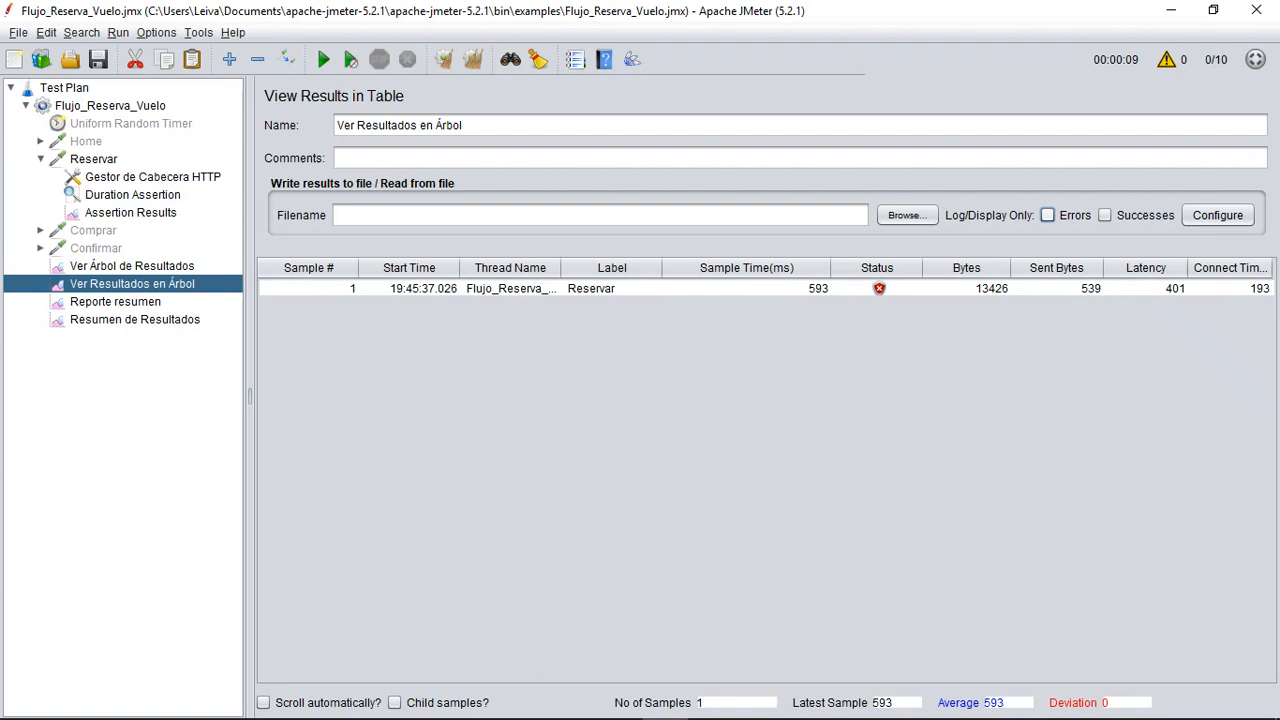
{"action": "left_click", "coordinate": [1047, 215]}
{"action": "left_click", "coordinate": [612, 288]}
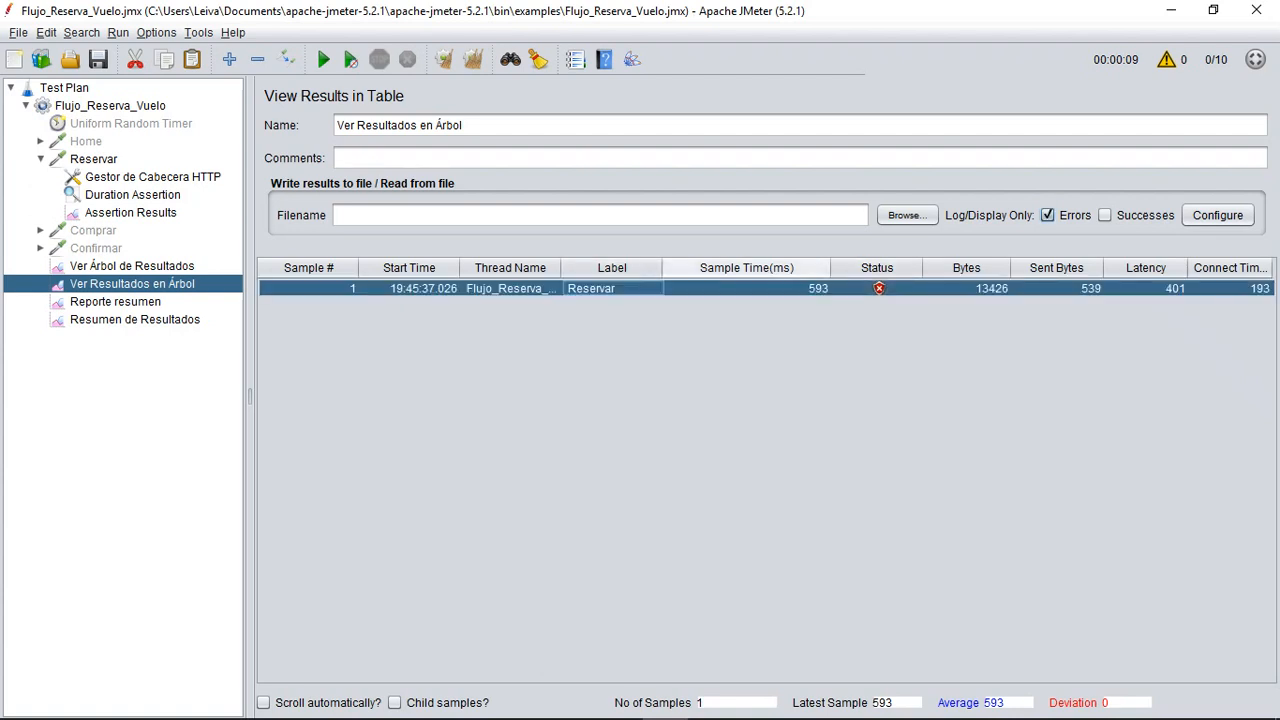
{"action": "left_click", "coordinate": [746, 288]}
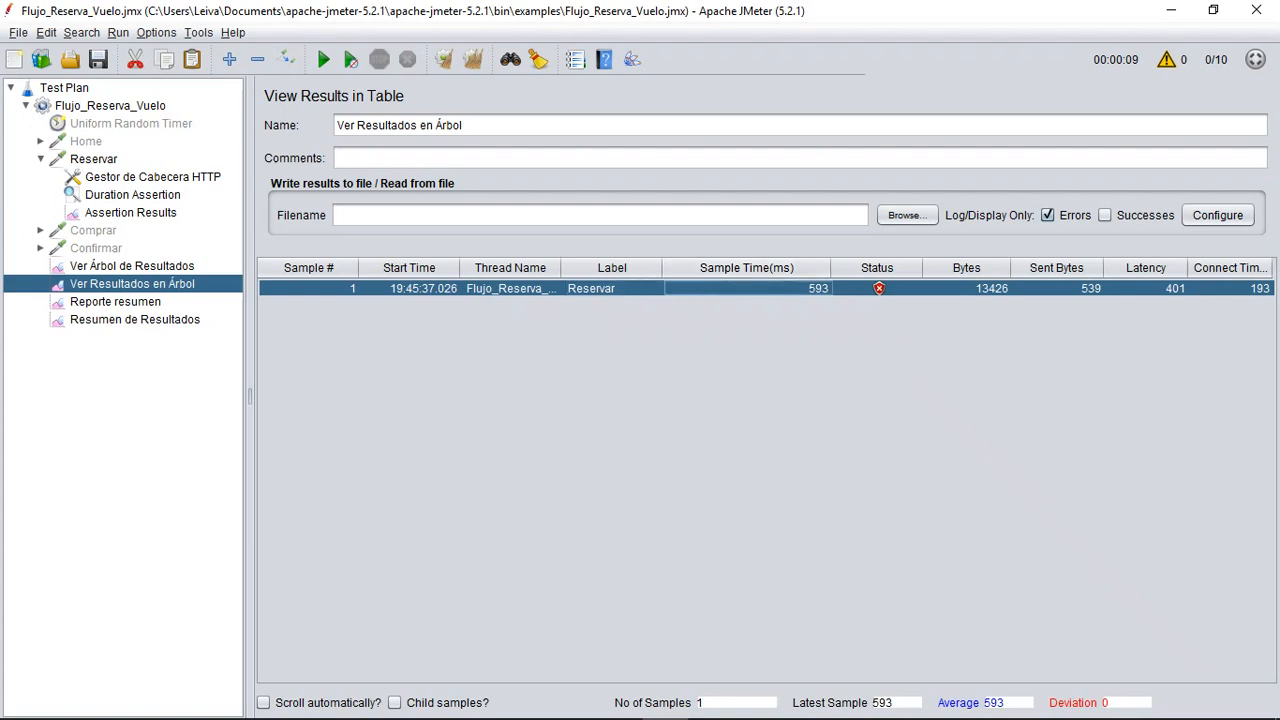
- Check the limit entered in Reservar's Duration Assertion and return to Ver Árbol de Resultados
{"action": "left_click", "coordinate": [132, 194]}
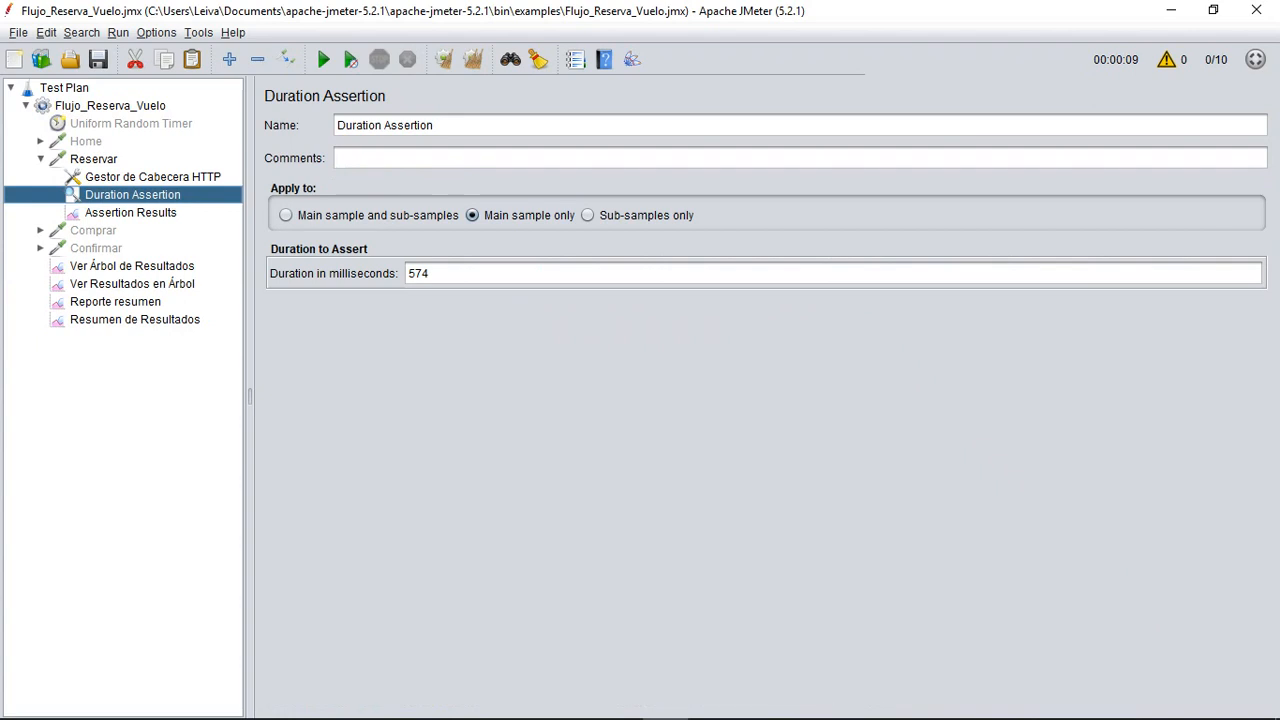
{"action": "double_click", "coordinate": [418, 273]}
{"action": "left_click", "coordinate": [429, 273]}
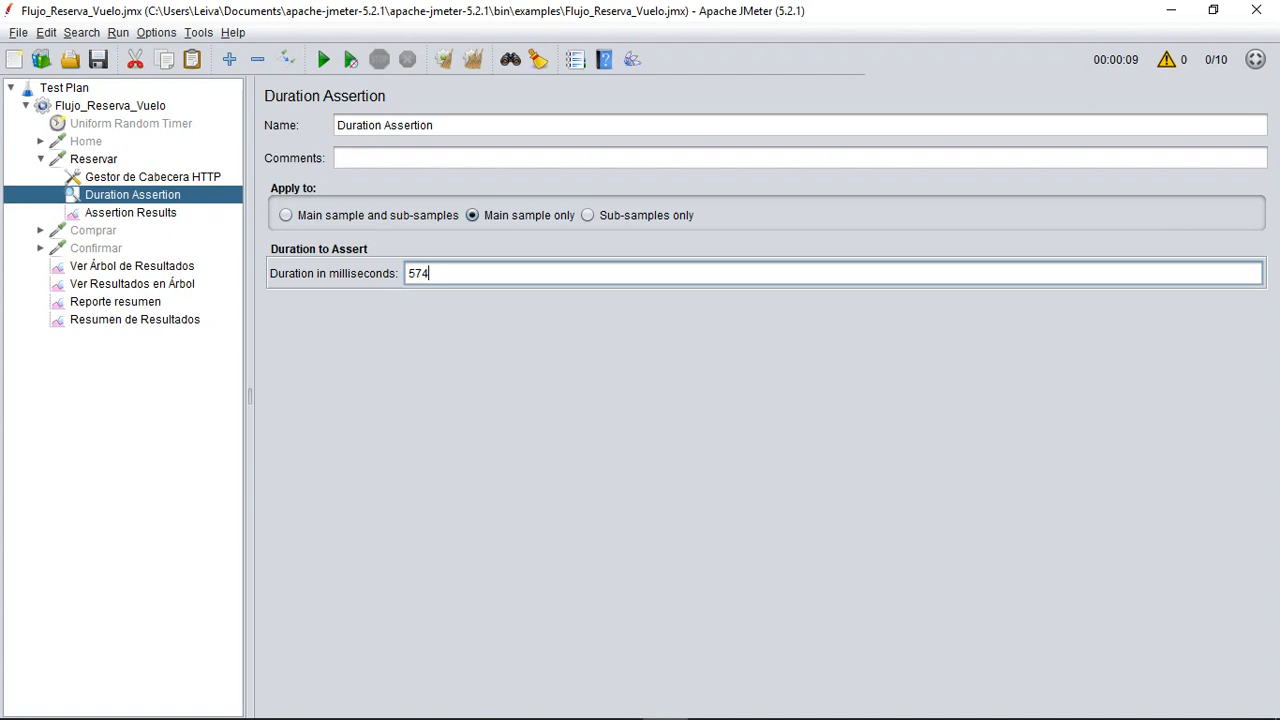
{"action": "left_click", "coordinate": [132, 265]}
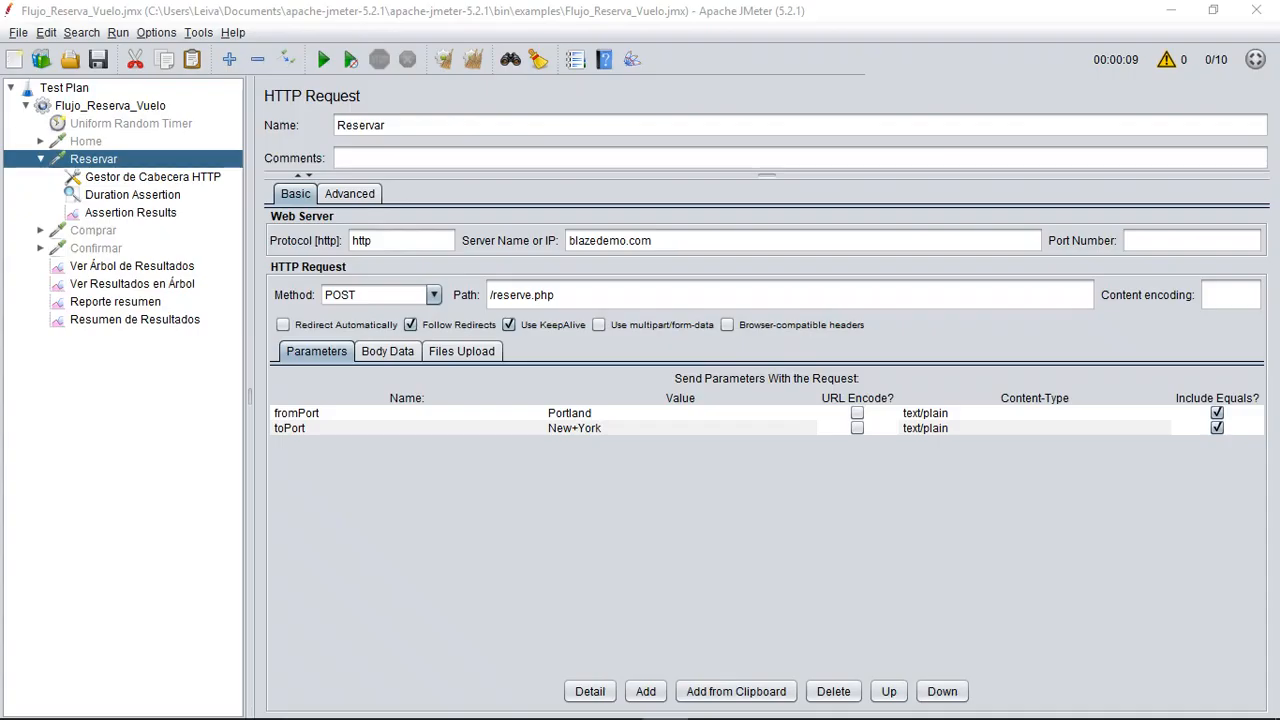
- Add a Response Assertion to the Reservar request and set its pattern matching rule to Contains
{"action": "right_click", "coordinate": [106, 159]}
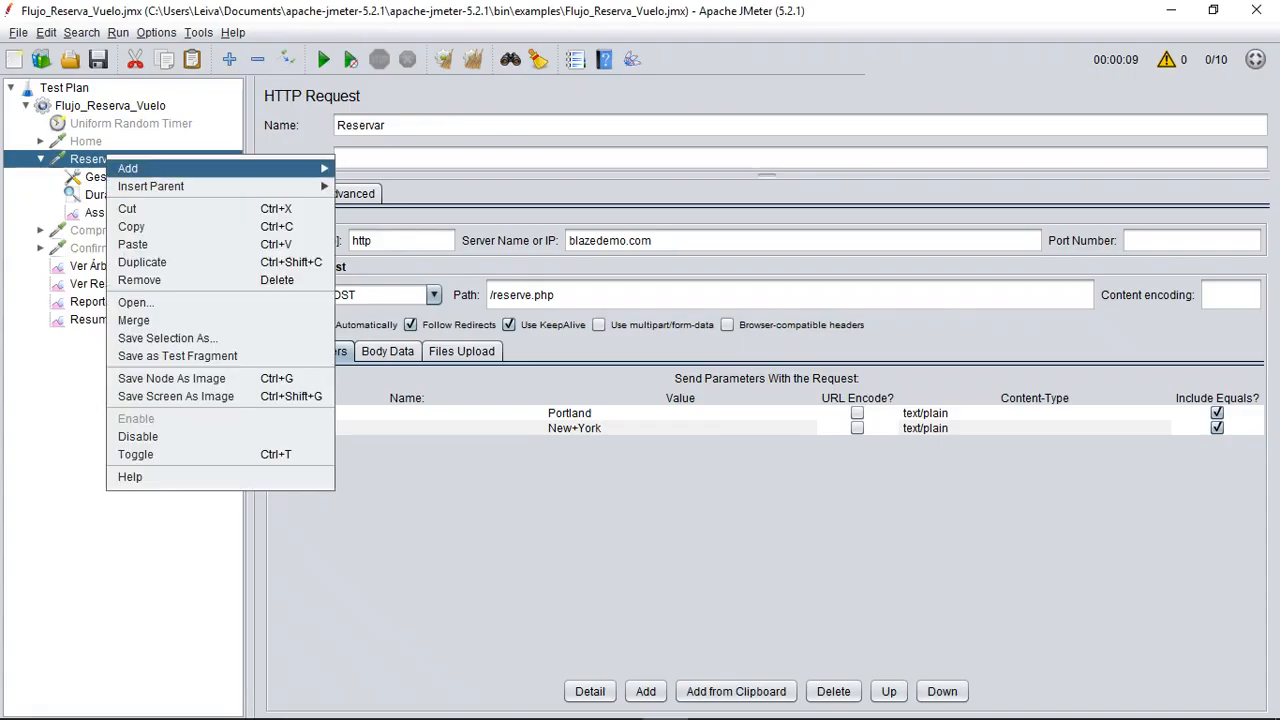
{"action": "mouse_move", "coordinate": [130, 168]}
{"action": "mouse_move", "coordinate": [373, 174]}
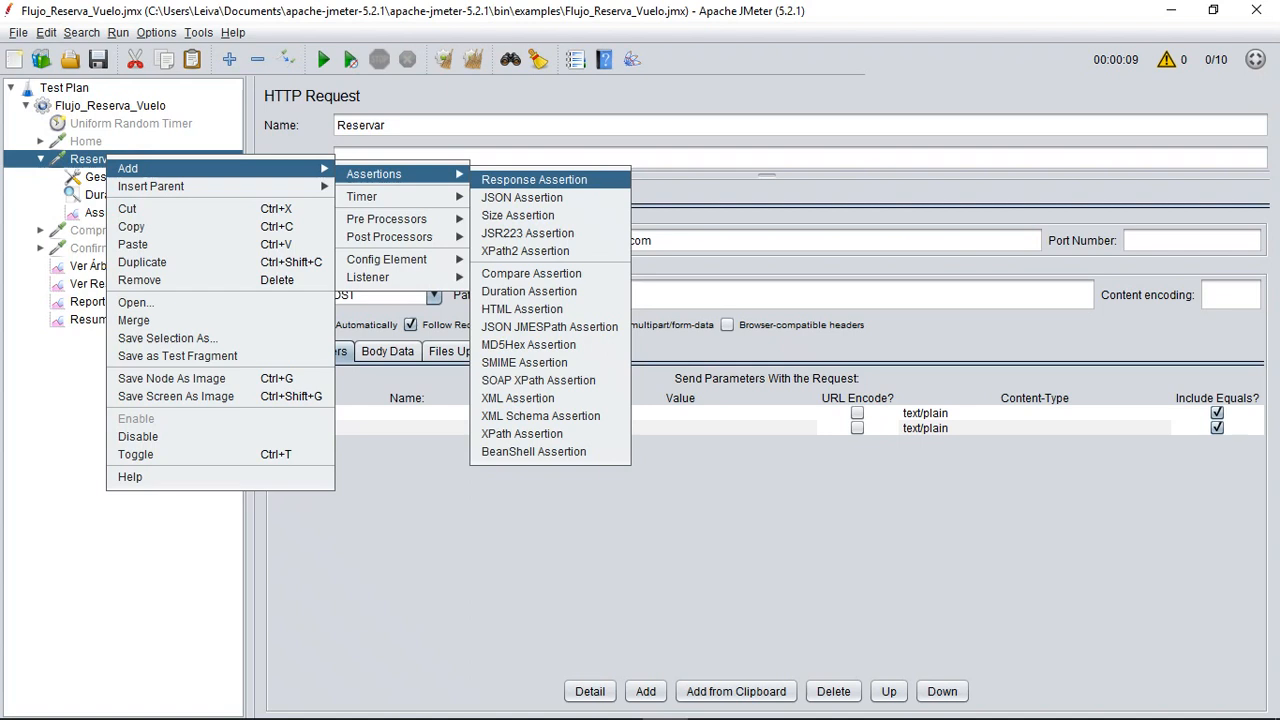
{"action": "left_click", "coordinate": [534, 179]}
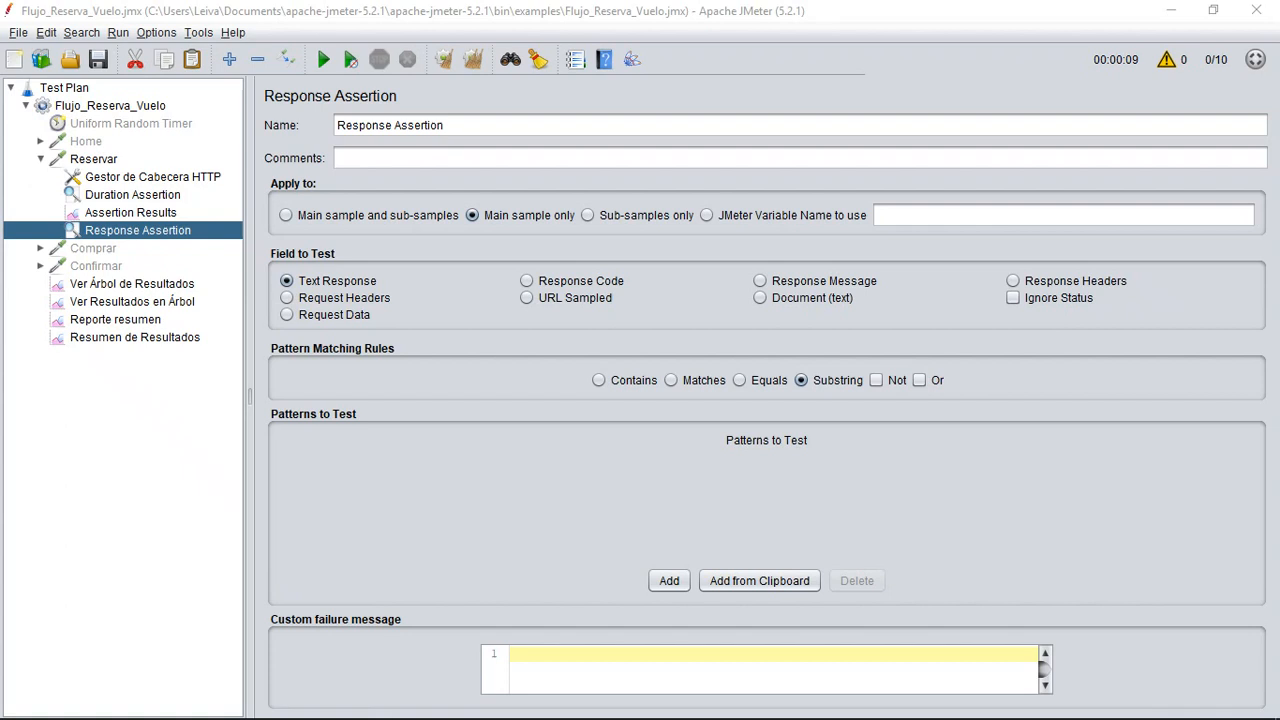
{"action": "left_click", "coordinate": [598, 380]}
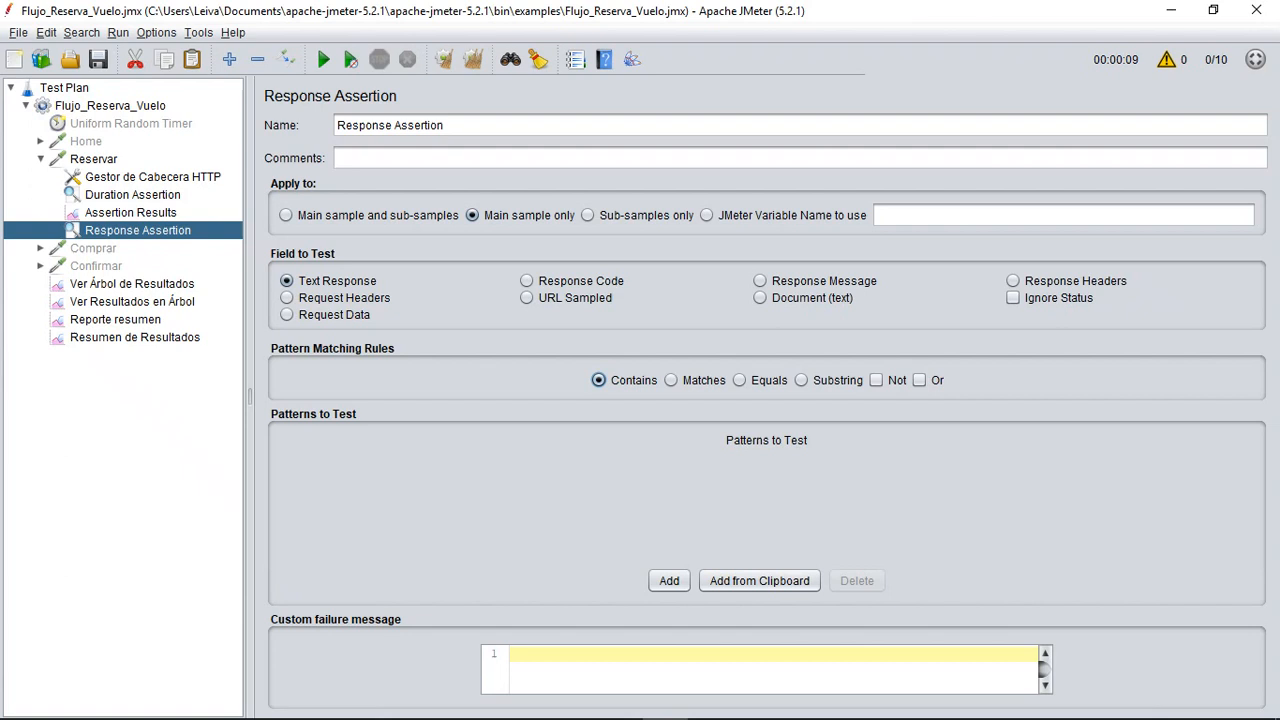
{"action": "left_click", "coordinate": [671, 380]}
{"action": "left_click", "coordinate": [598, 380]}
{"action": "left_click", "coordinate": [670, 380]}
{"action": "left_click", "coordinate": [598, 380]}
- Examine the response body of a passed Reservar sample in Ver Árbol de Resultados, down to its flight entries
{"action": "left_click", "coordinate": [132, 283]}
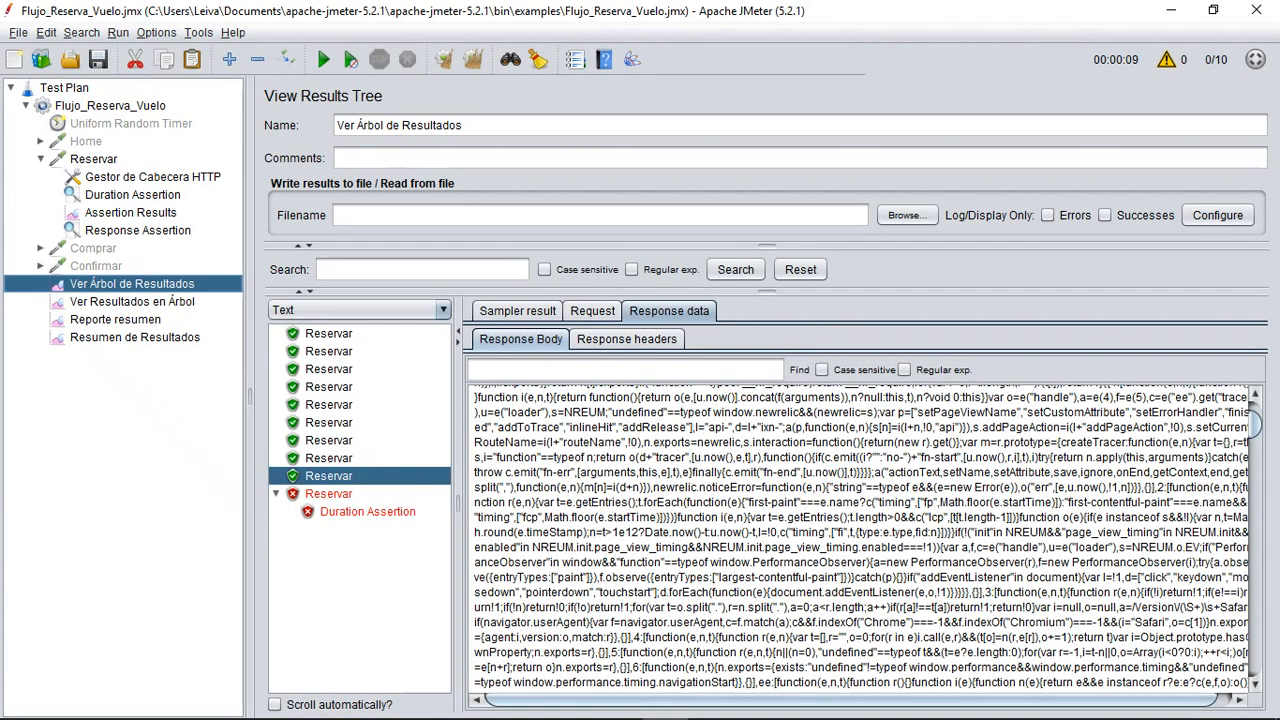
{"action": "left_click", "coordinate": [517, 310]}
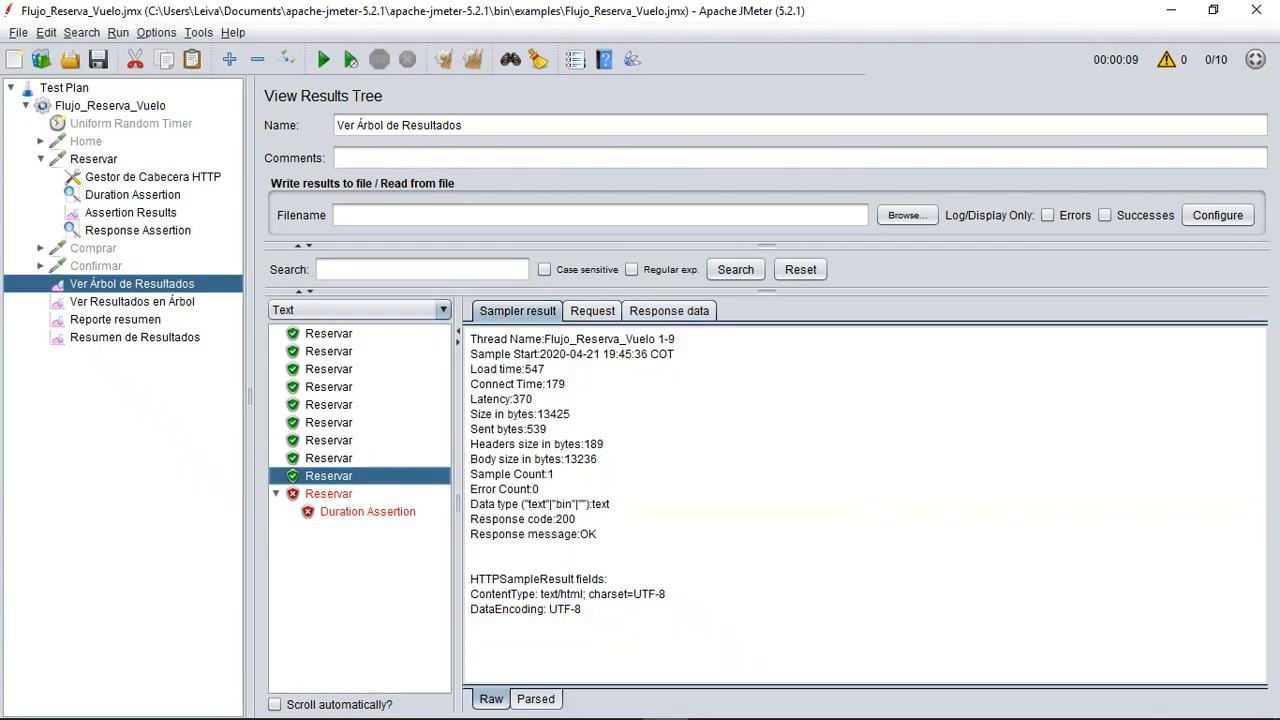
{"action": "left_click", "coordinate": [669, 310]}
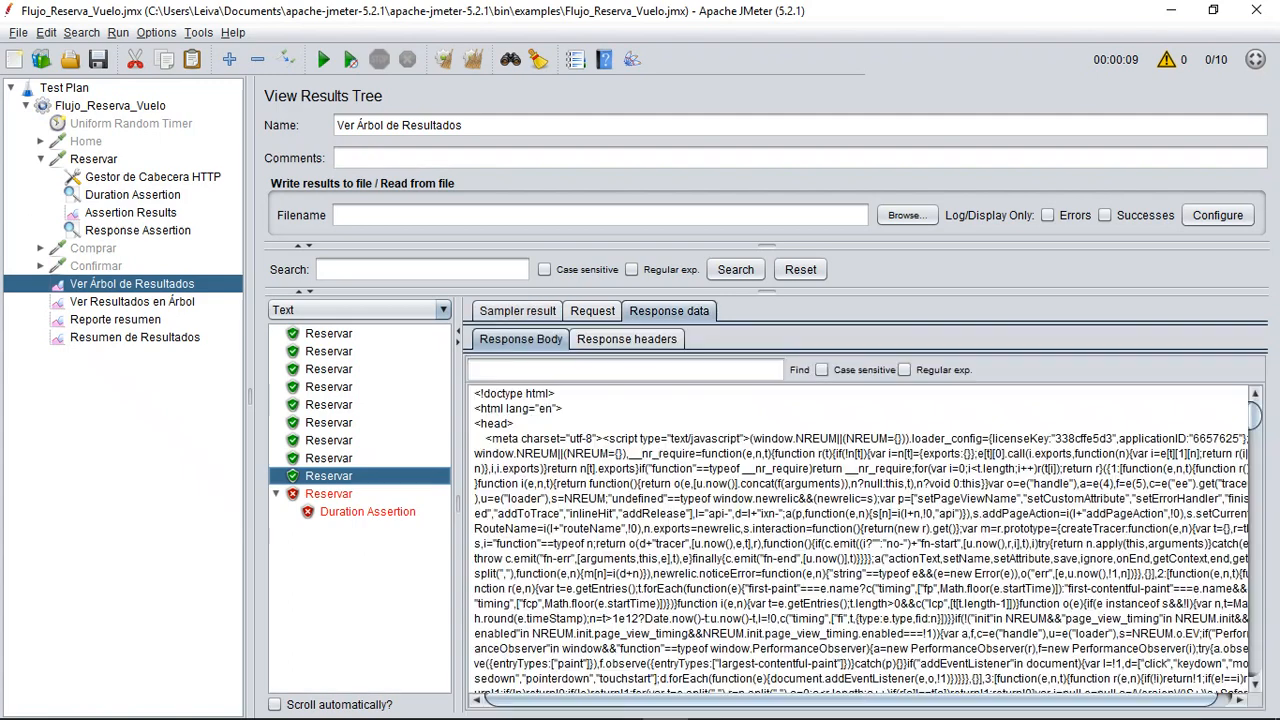
{"action": "scroll", "coordinate": [860, 540], "scroll_direction": "down", "scroll_amount": 10}
{"action": "left_click_drag", "start_coordinate": [1252, 505], "coordinate": [1252, 583]}
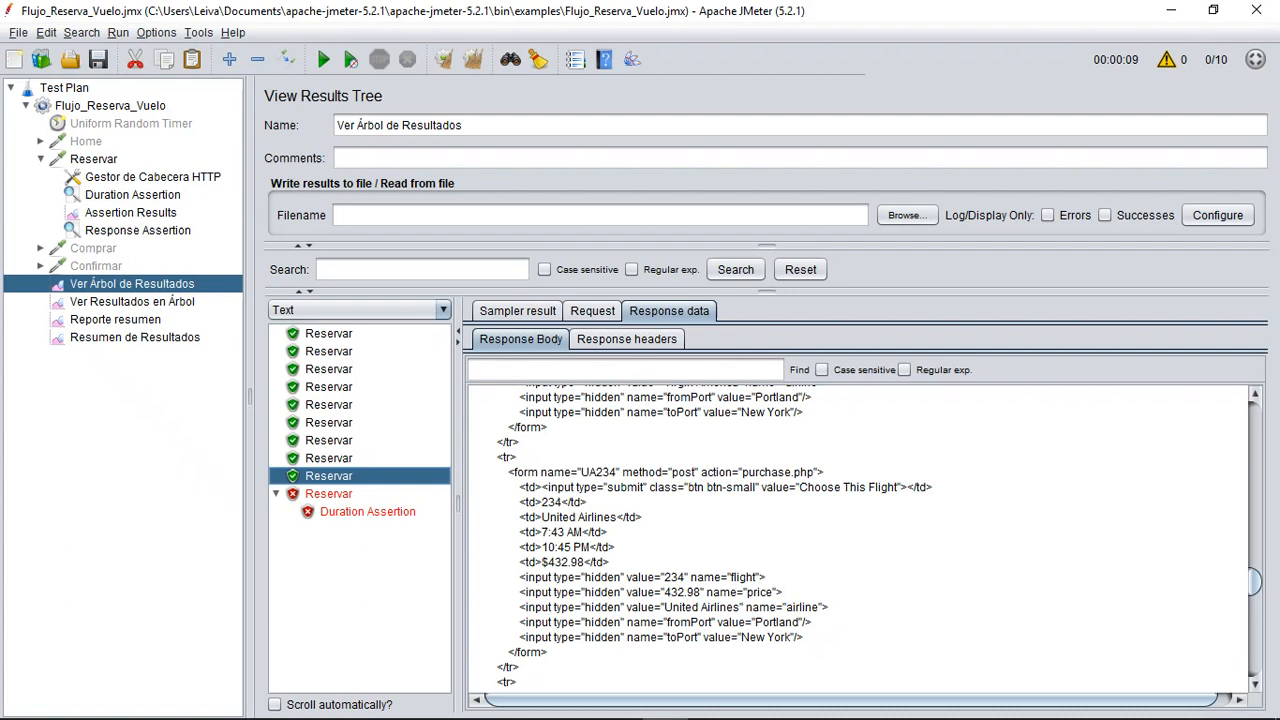
- Check the server name and path configured in the Reservar HTTP request
{"action": "left_click", "coordinate": [138, 230]}
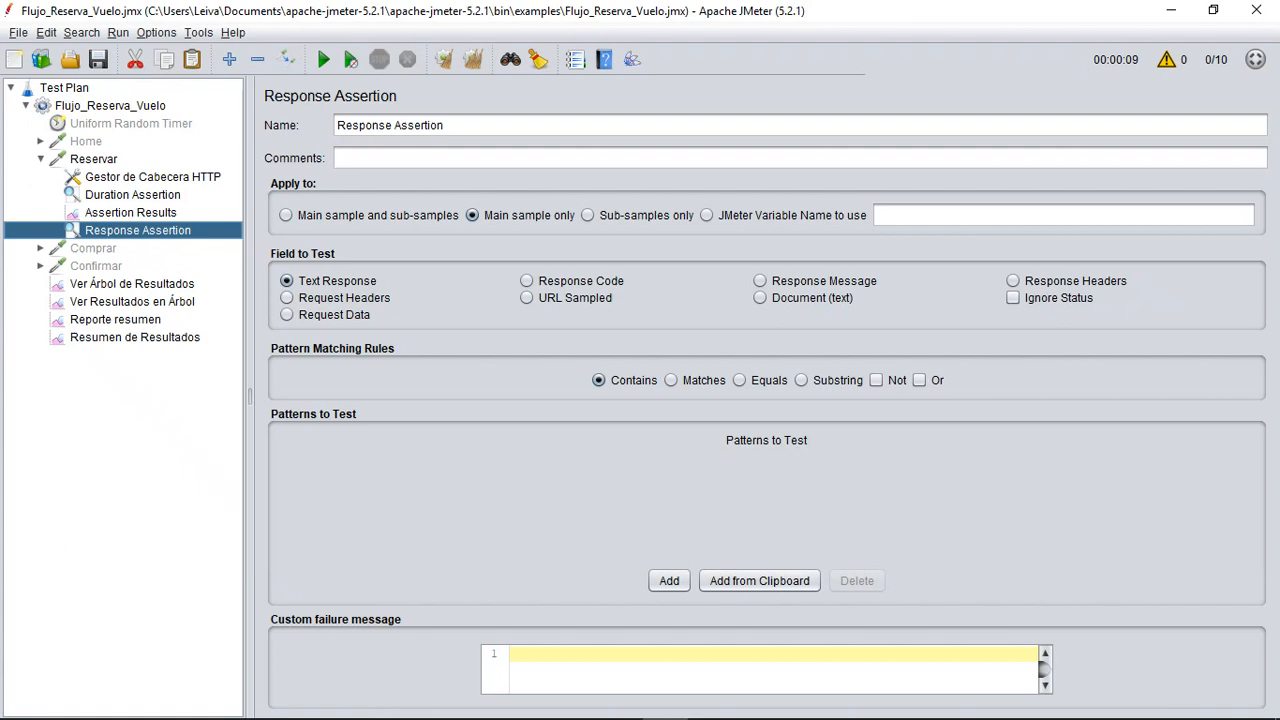
{"action": "left_click", "coordinate": [93, 159]}
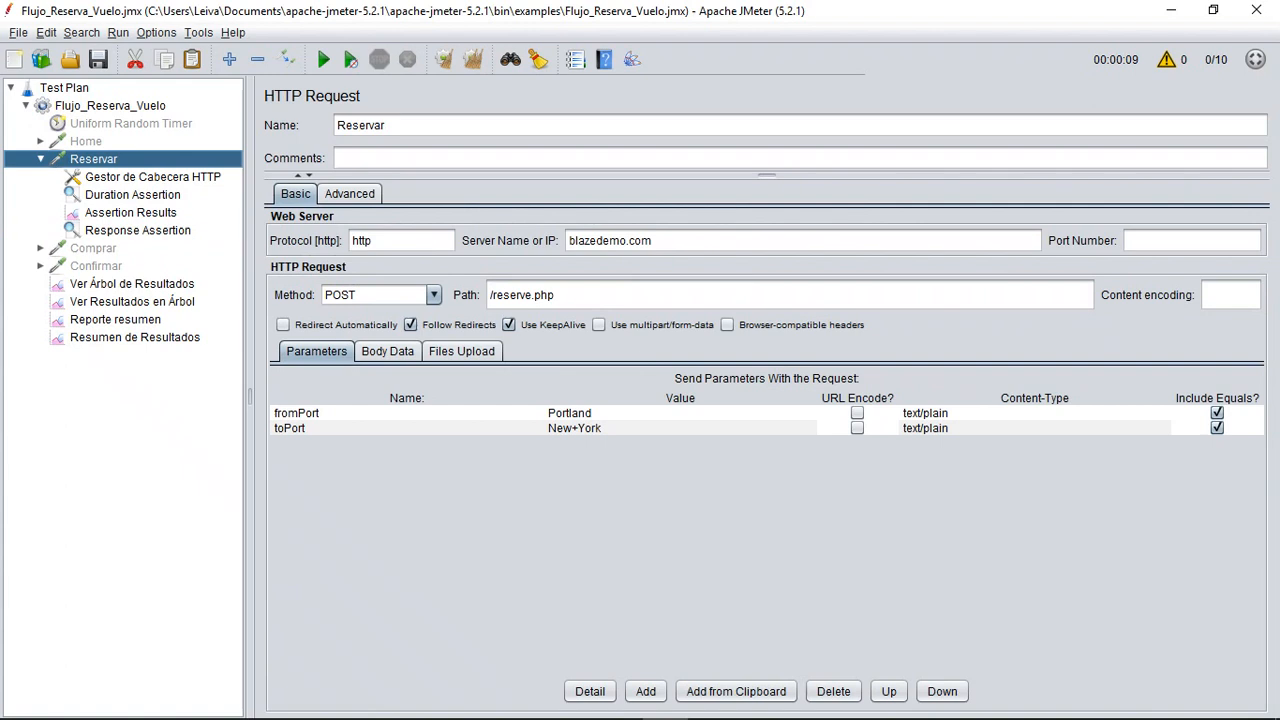
{"action": "left_click_drag", "start_coordinate": [652, 241], "coordinate": [569, 241]}
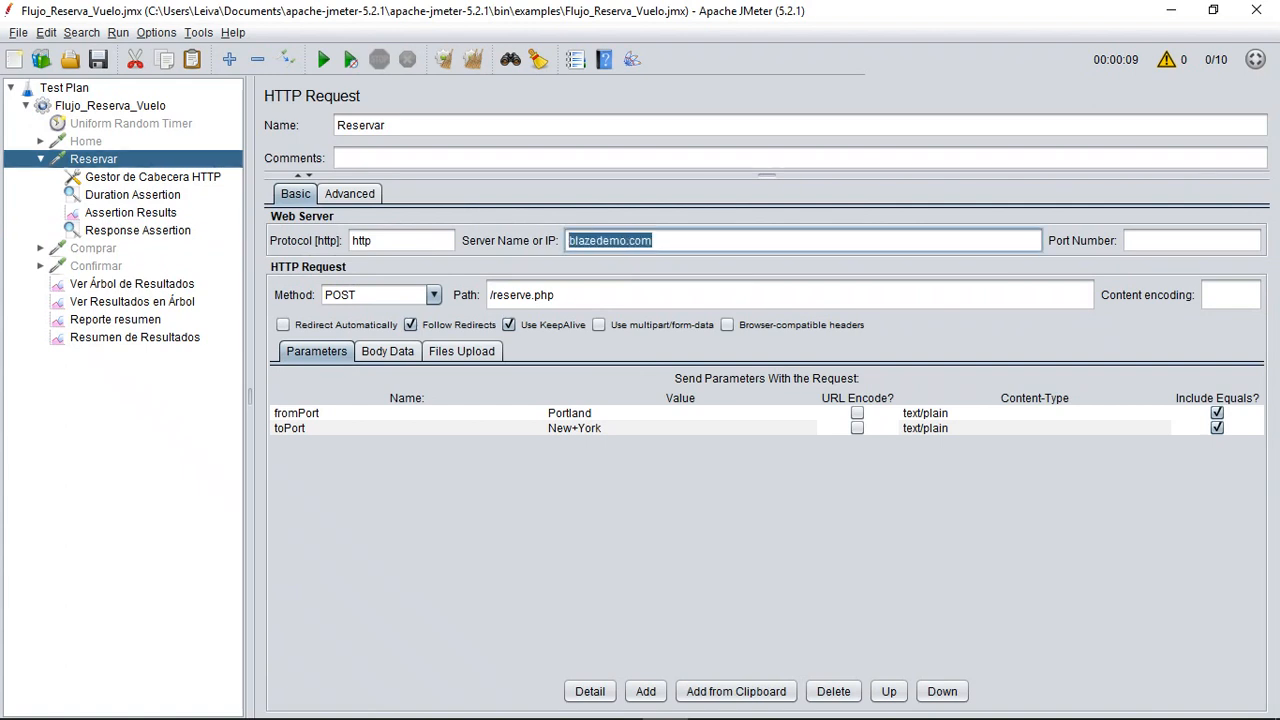
{"action": "left_click", "coordinate": [520, 295]}
{"action": "left_click_drag", "start_coordinate": [555, 295], "coordinate": [490, 295]}
{"action": "left_click", "coordinate": [652, 241]}
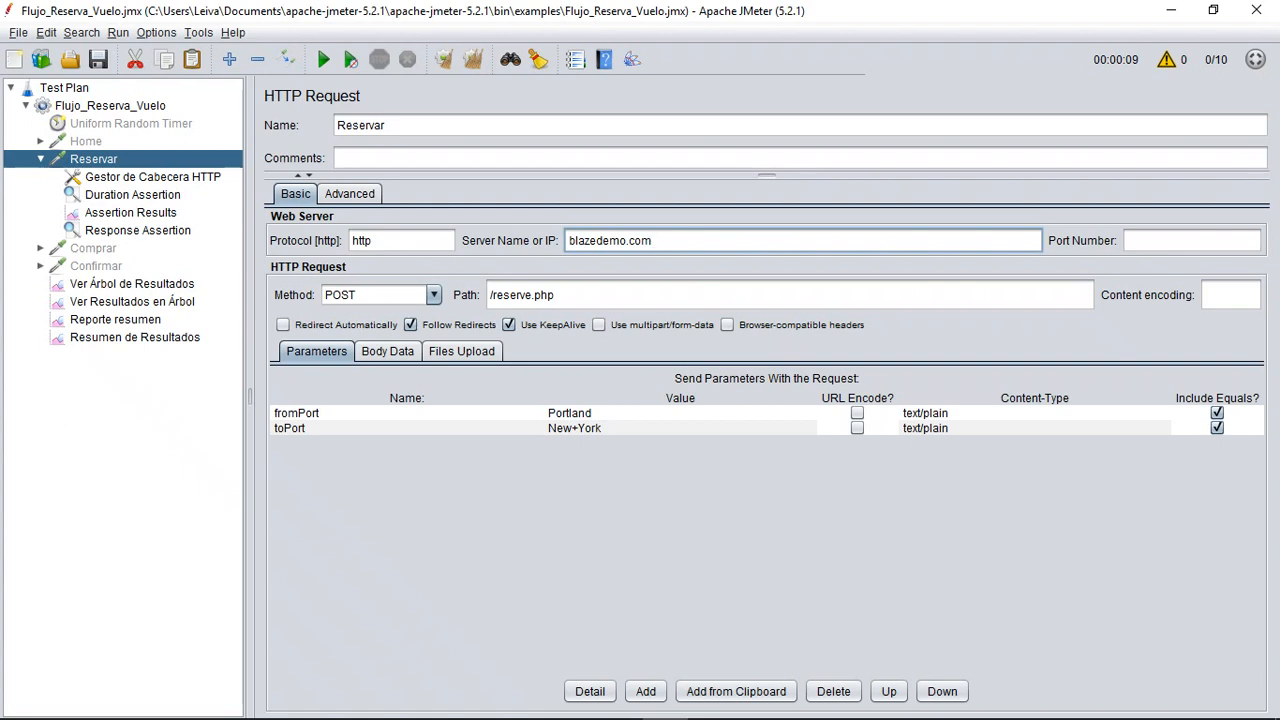
- Switch to the browser, reload blazedemo.com/reserve.php and highlight the page heading above the flights table
{"action": "key", "text": "alt+Tab"}
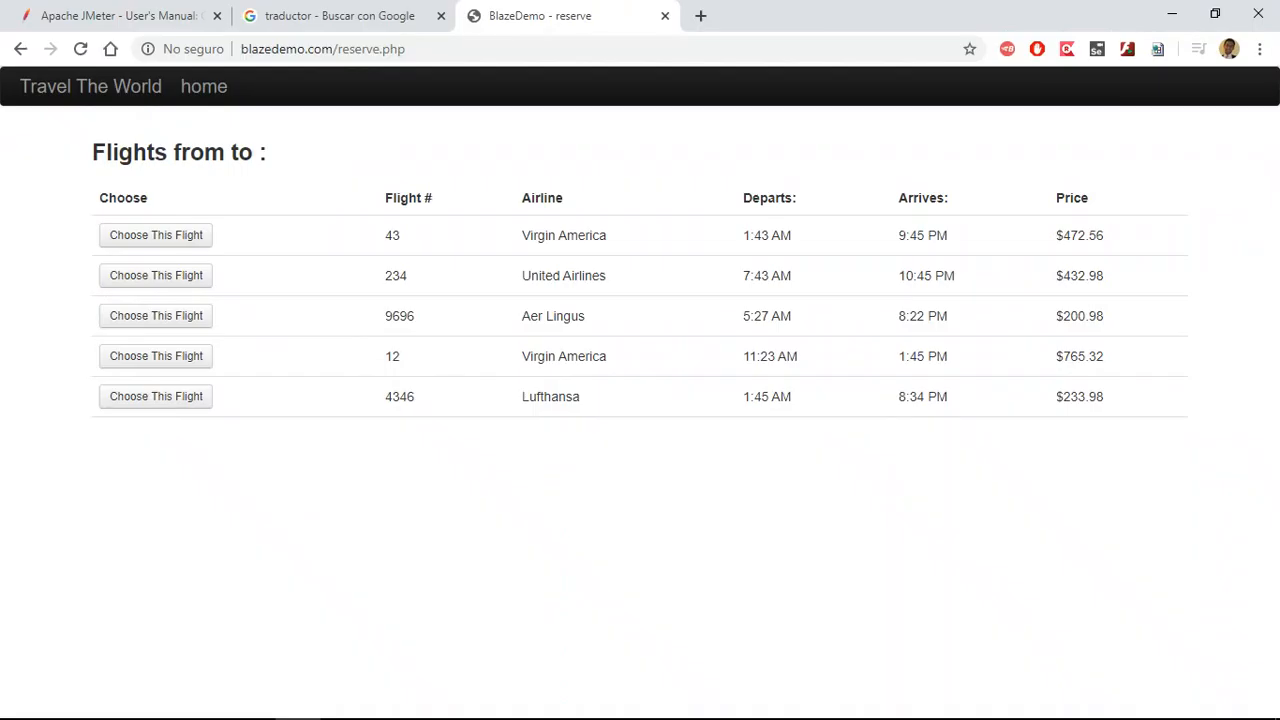
{"action": "key", "text": "ctrl+l"}
{"action": "key", "text": "Return"}
{"action": "left_click_drag", "start_coordinate": [92, 152], "coordinate": [252, 152]}
{"action": "key", "text": "ctrl+c"}
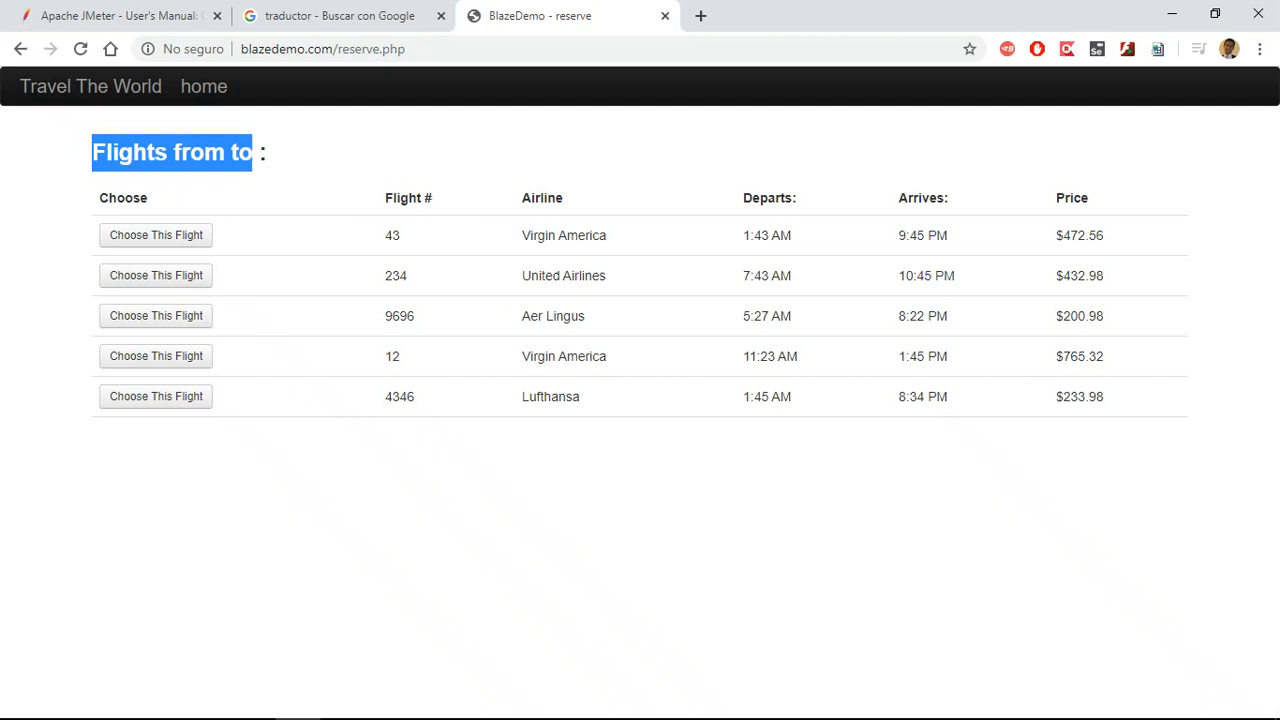
{"action": "left_click", "coordinate": [172, 152]}
{"action": "left_click_drag", "start_coordinate": [92, 152], "coordinate": [266, 152]}
{"action": "left_click", "coordinate": [172, 152]}
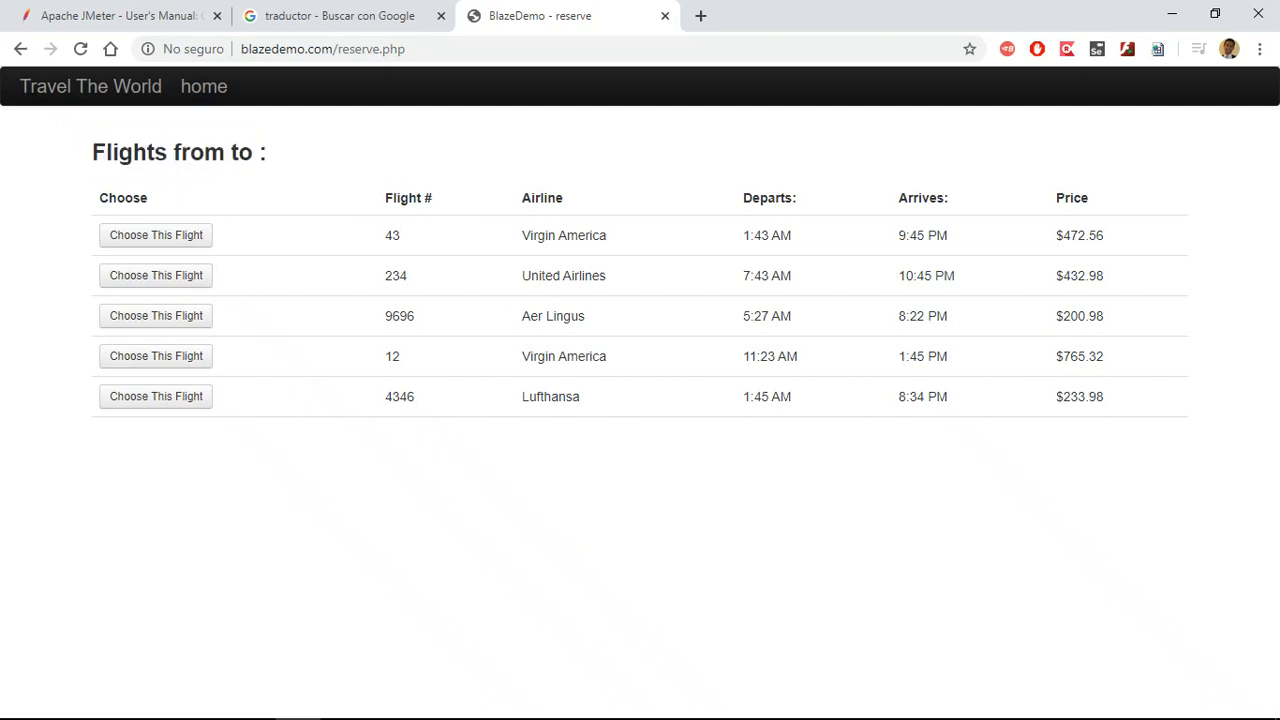
{"action": "left_click_drag", "start_coordinate": [92, 152], "coordinate": [266, 152]}
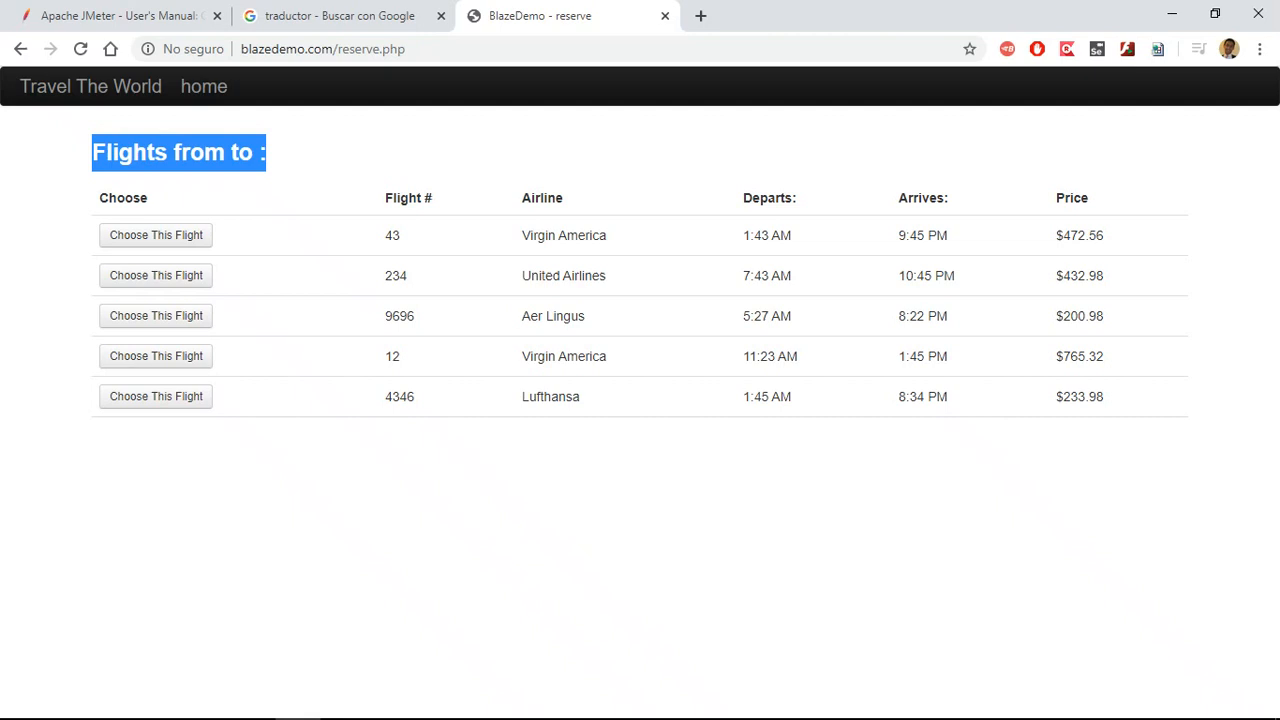
- Switch back to JMeter and add the test pattern "Flights from" to Reservar's Response Assertion, using the Matches rule
{"action": "key", "text": "alt+Tab"}
{"action": "type", "text": "Flights from"}
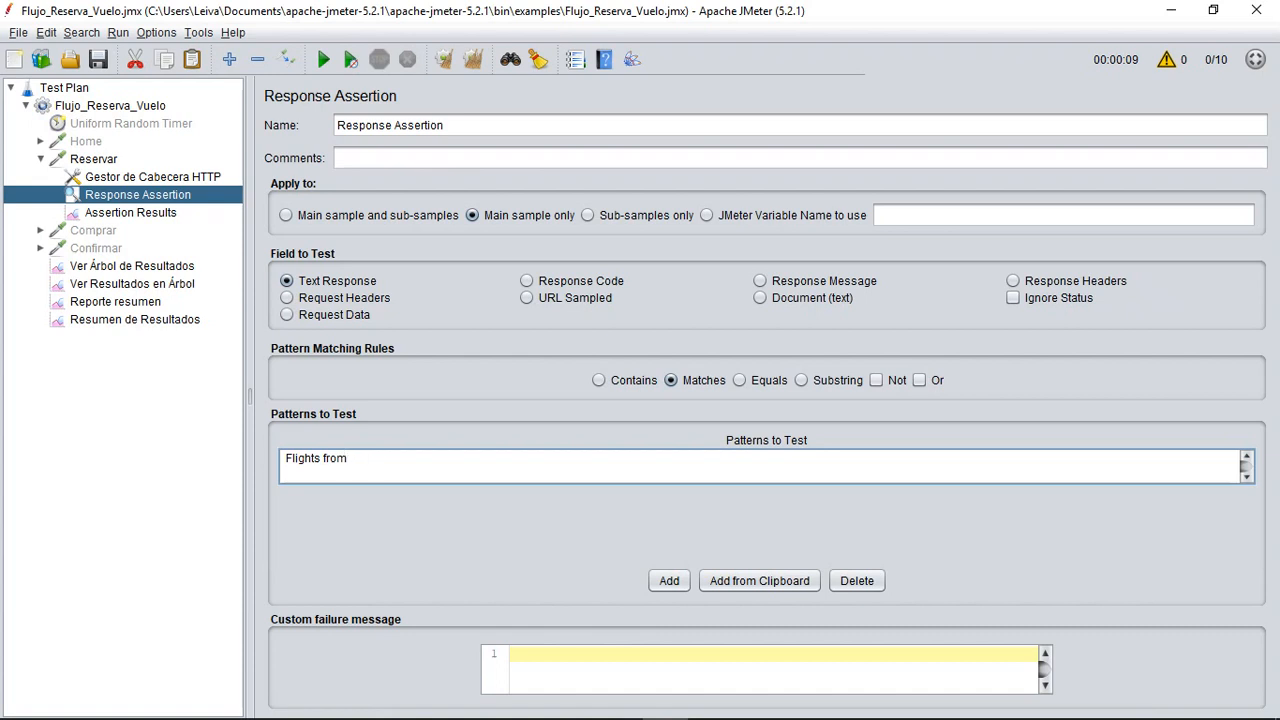
{"action": "left_click", "coordinate": [760, 466]}
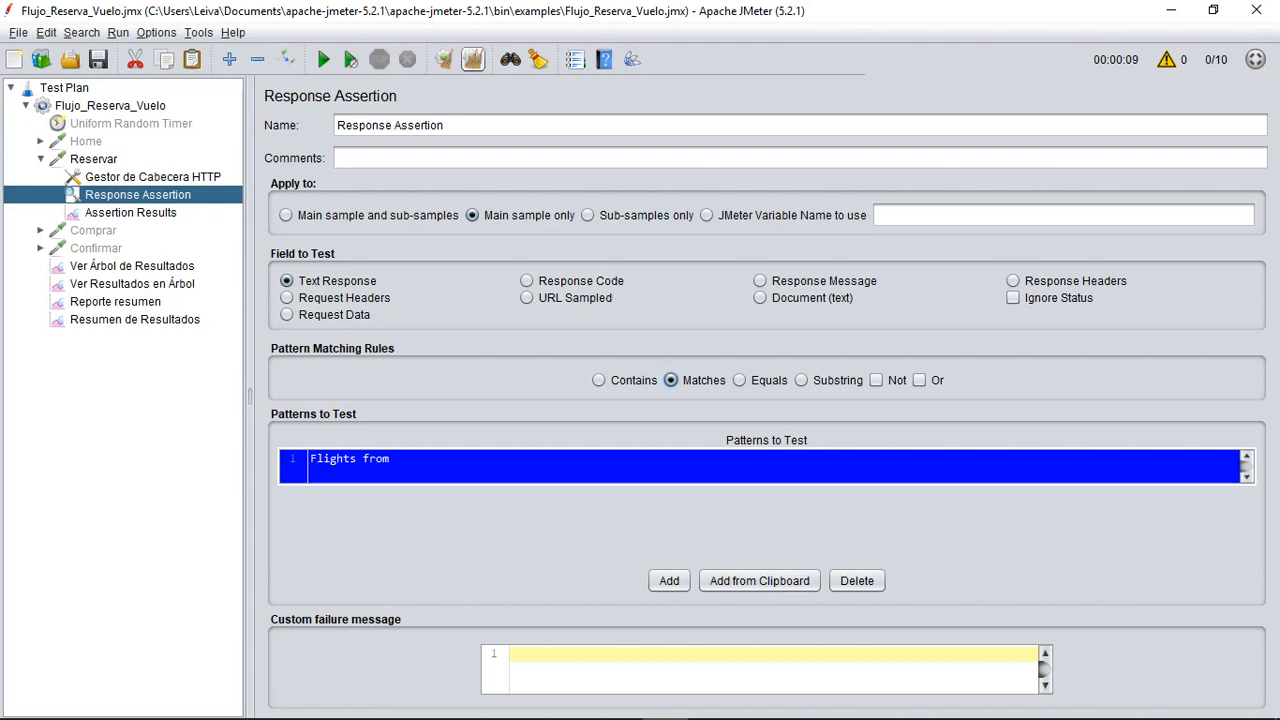
- Run the test plan with Reservar's Assertion Results displayed
{"action": "left_click", "coordinate": [130, 212]}
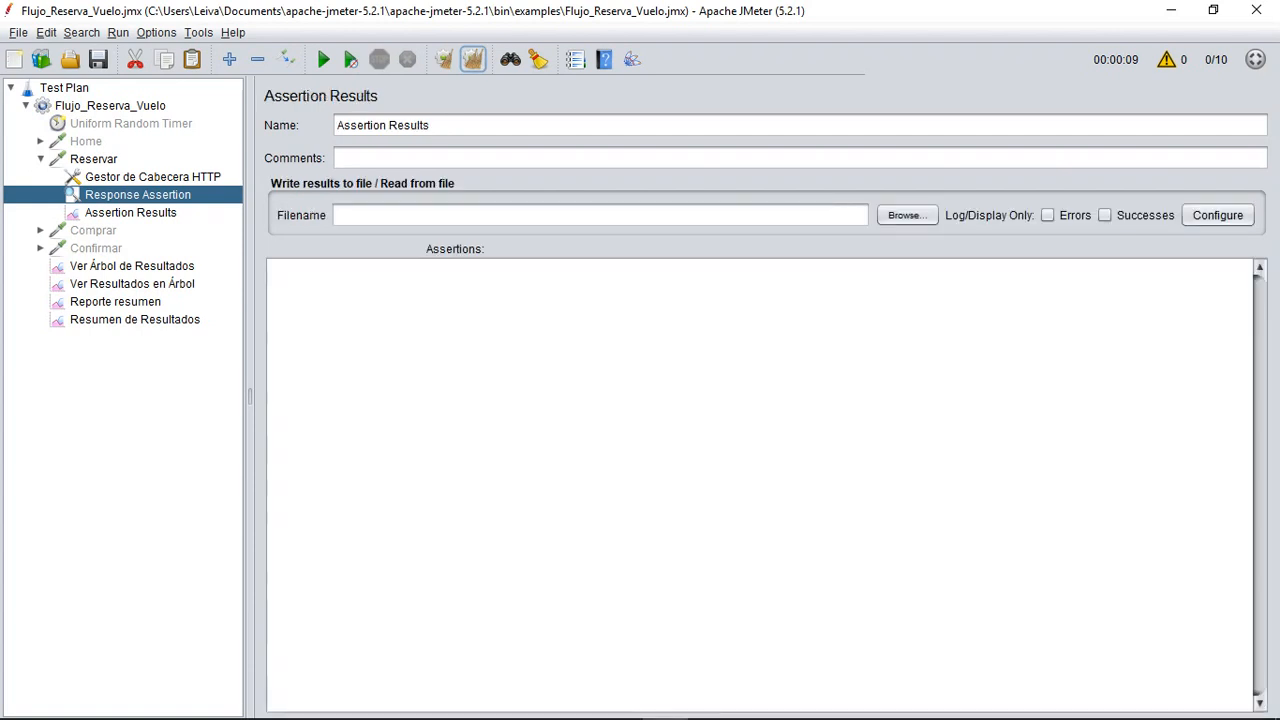
{"action": "left_click", "coordinate": [137, 194]}
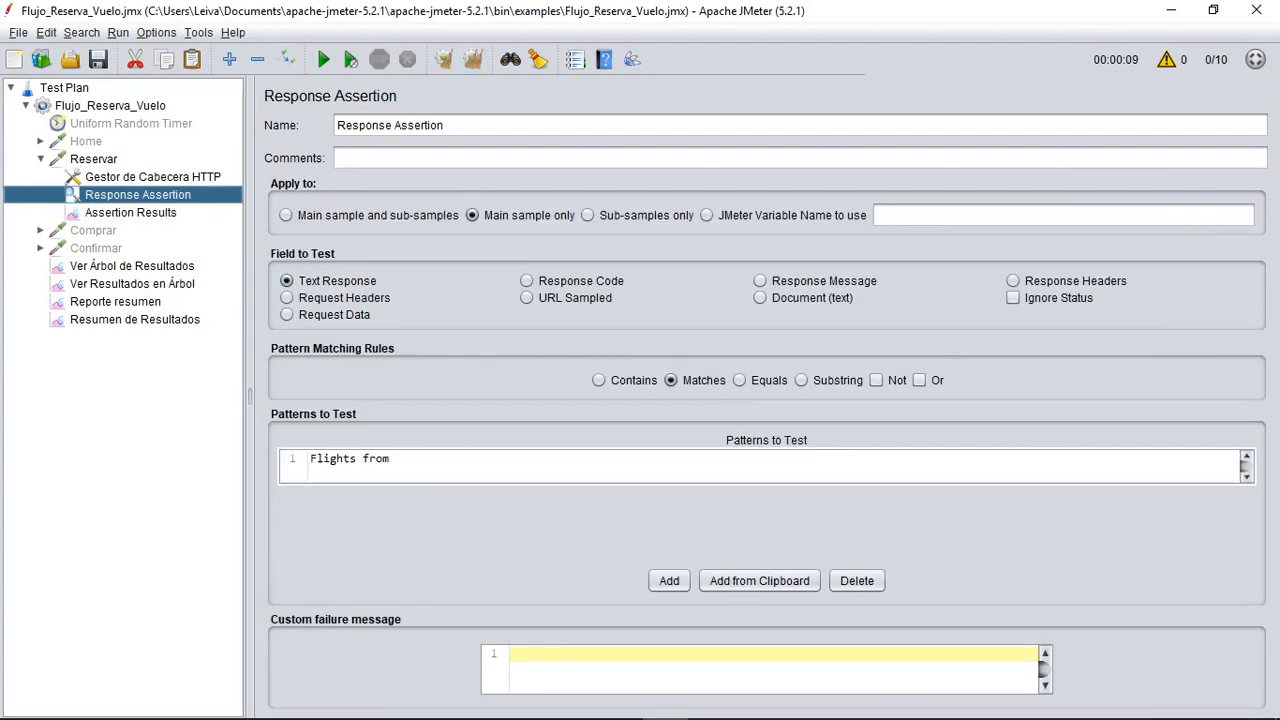
{"action": "key", "text": "Down"}
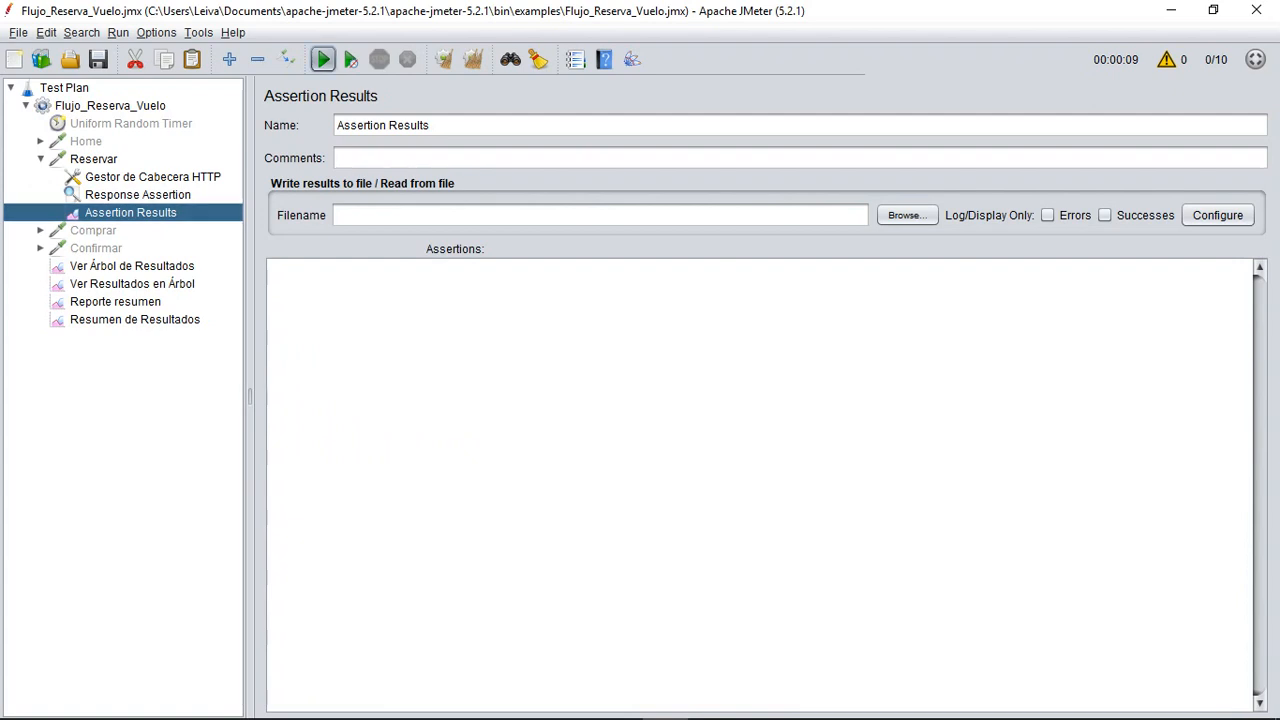
{"action": "key", "text": "ctrl+r"}
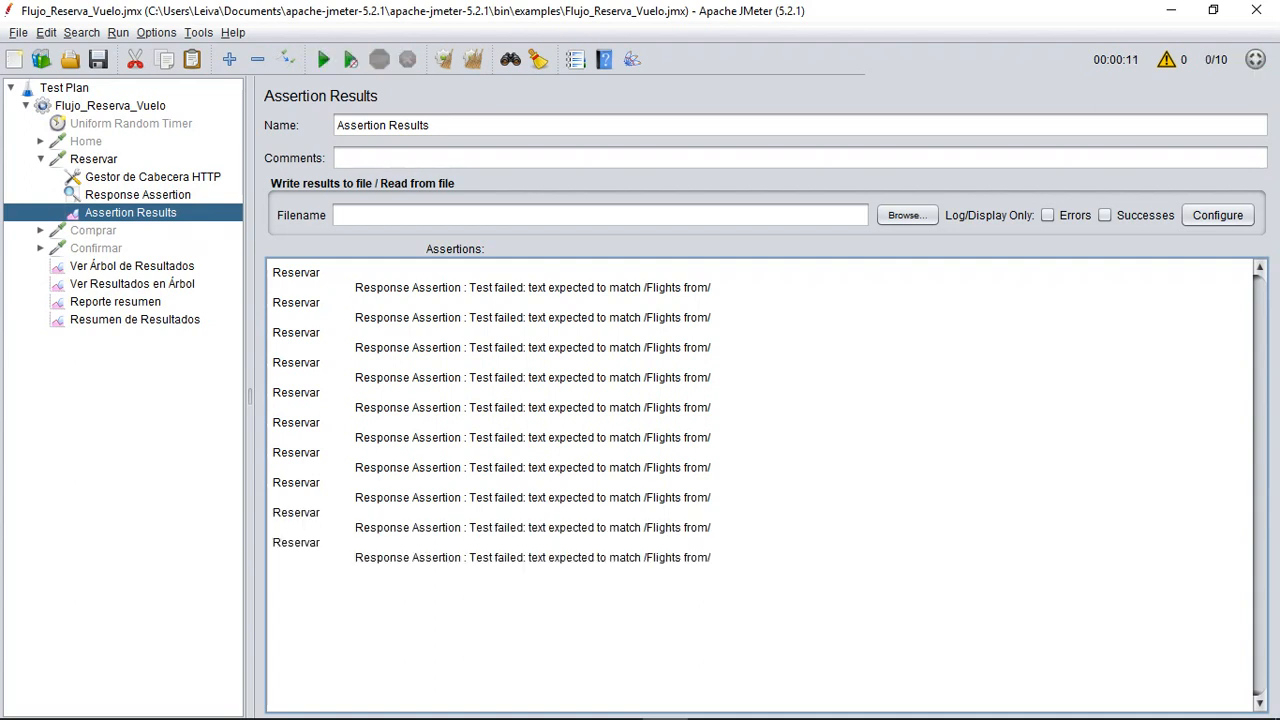
- Compare the Response Assertion's pattern with the assertion message and sampler result of the first failed Reservar sample
{"action": "left_click", "coordinate": [137, 194]}
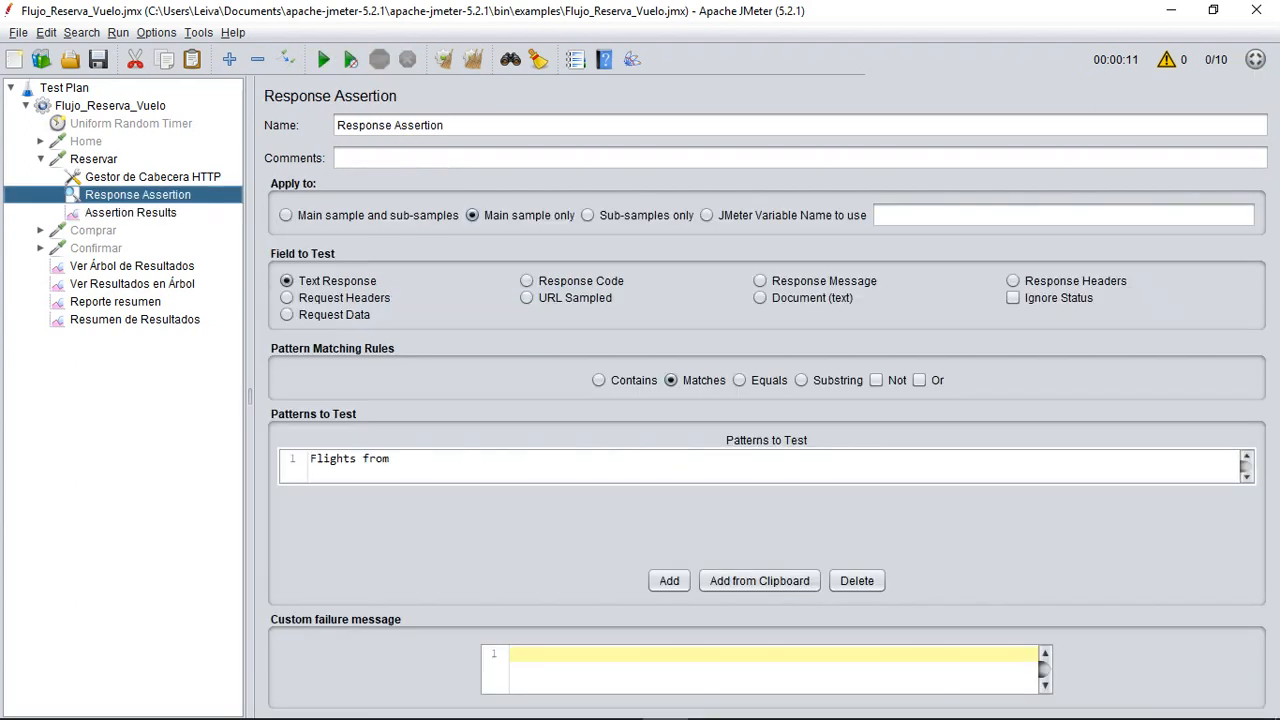
{"action": "left_click", "coordinate": [760, 466]}
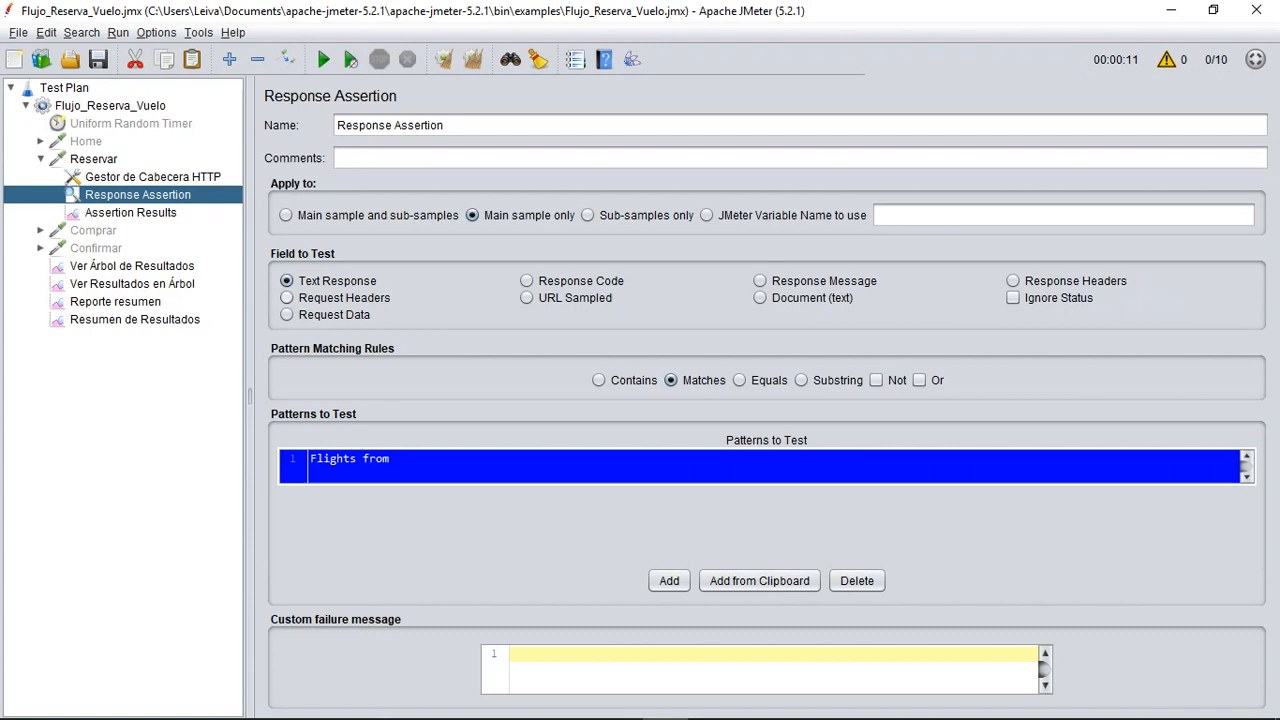
{"action": "left_click", "coordinate": [132, 265]}
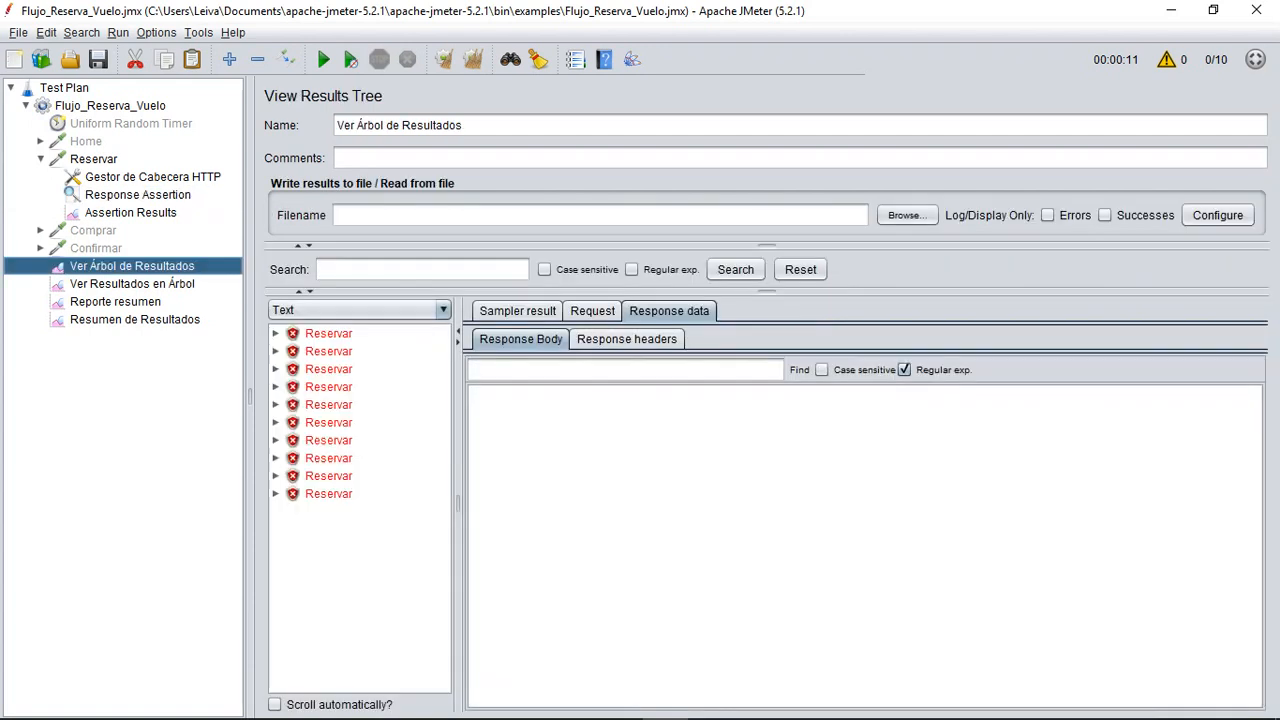
{"action": "left_click", "coordinate": [328, 333]}
{"action": "left_click", "coordinate": [372, 351]}
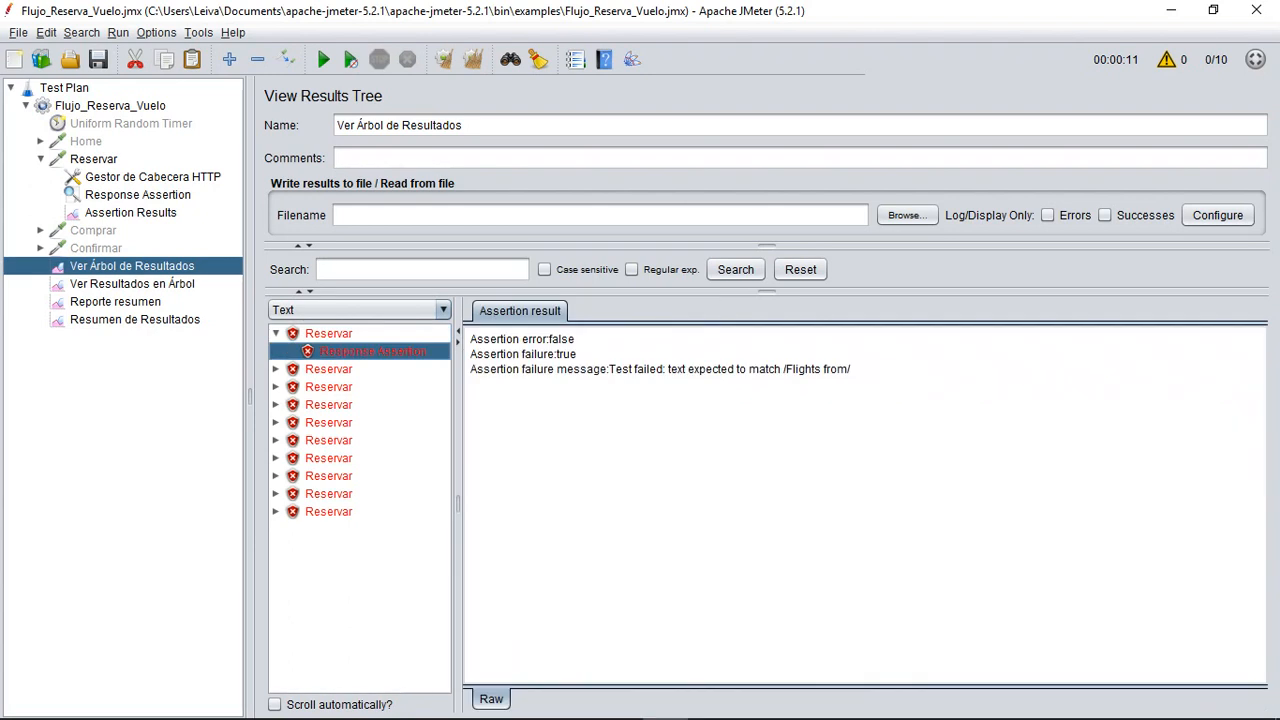
{"action": "left_click", "coordinate": [328, 333]}
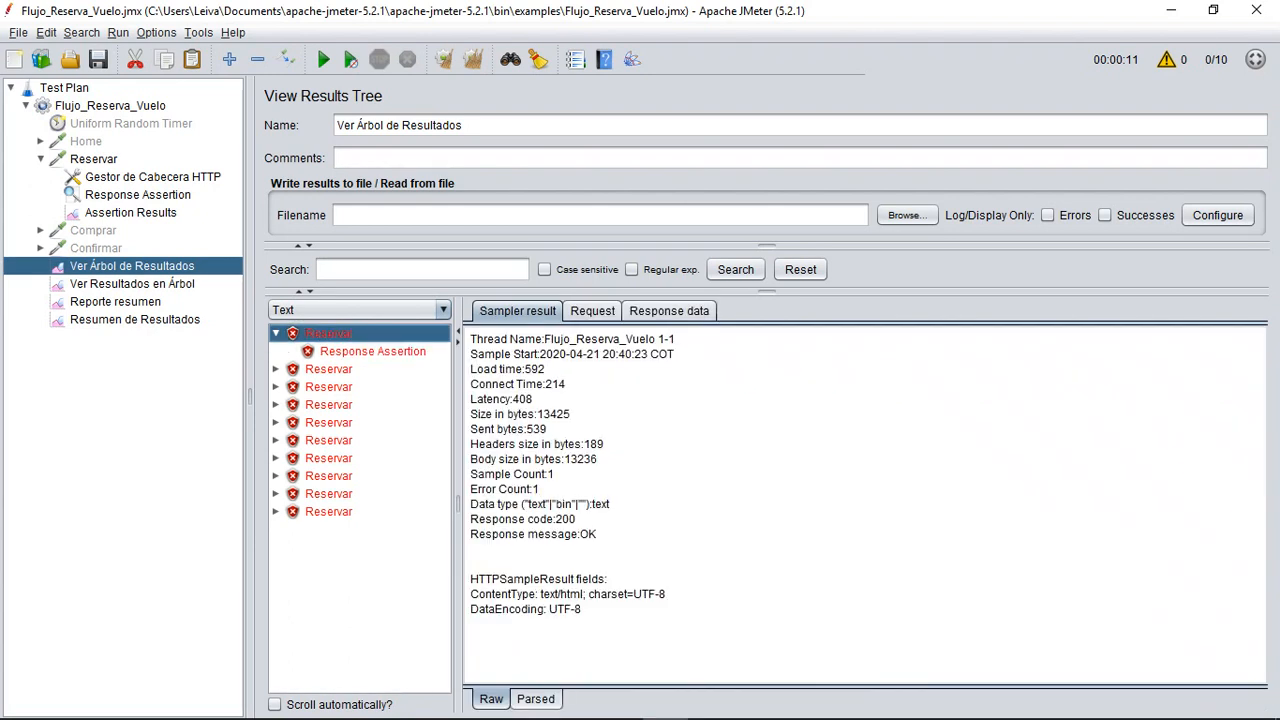
- Search the failed Reservar sample's response body for "Flights from"
{"action": "left_click", "coordinate": [669, 311]}
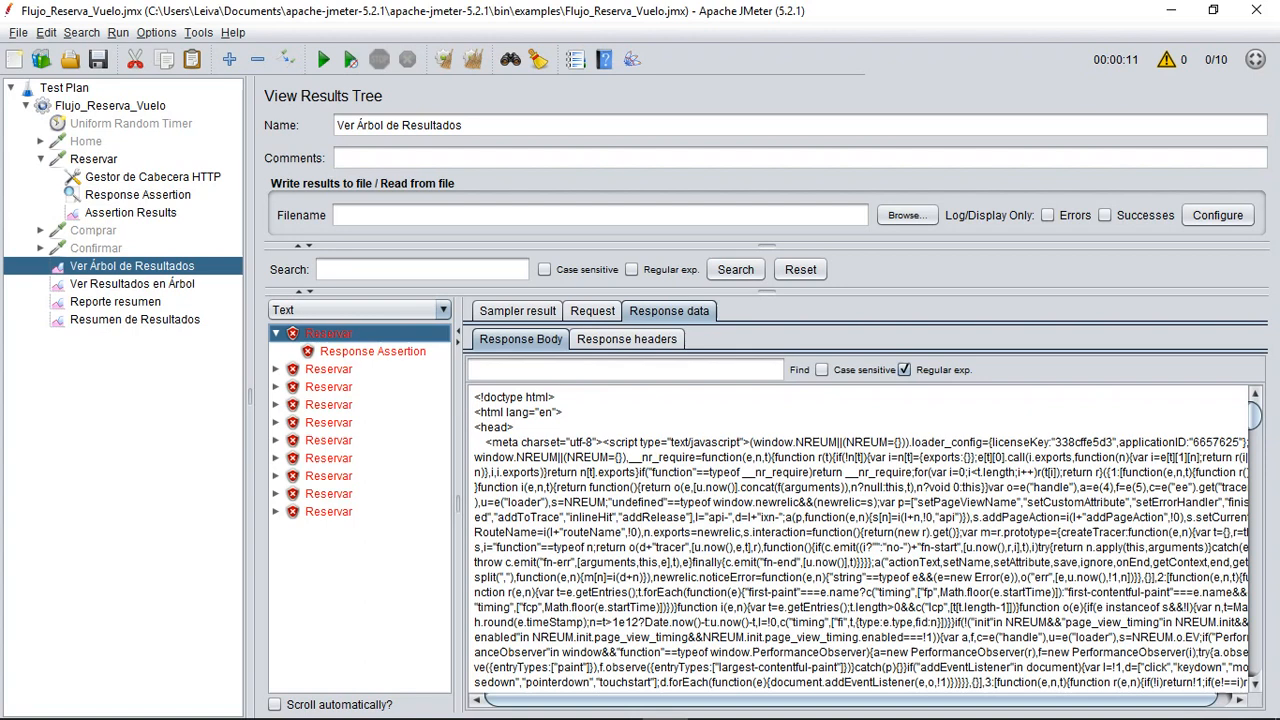
{"action": "scroll", "coordinate": [860, 540], "scroll_direction": "down", "scroll_amount": 10}
{"action": "scroll", "coordinate": [860, 540], "scroll_direction": "up", "scroll_amount": 3}
{"action": "scroll", "coordinate": [860, 540], "scroll_direction": "up", "scroll_amount": 3}
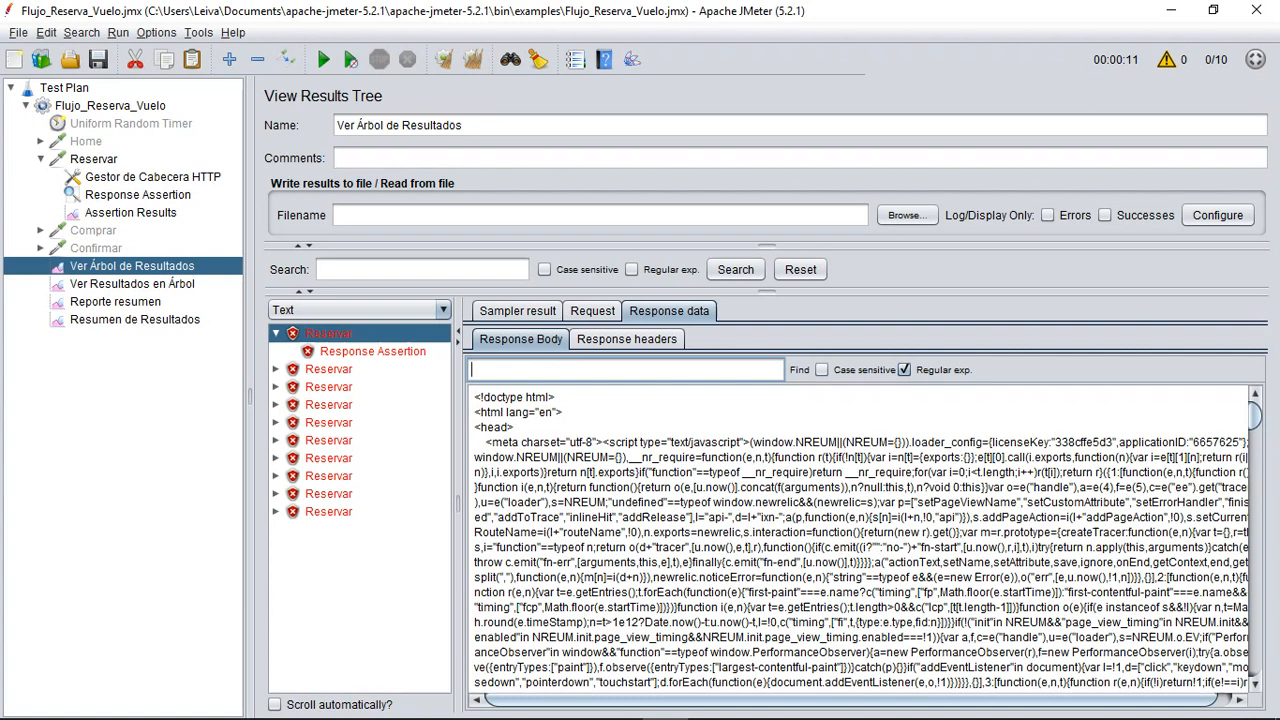
{"action": "key", "text": "ctrl+v"}
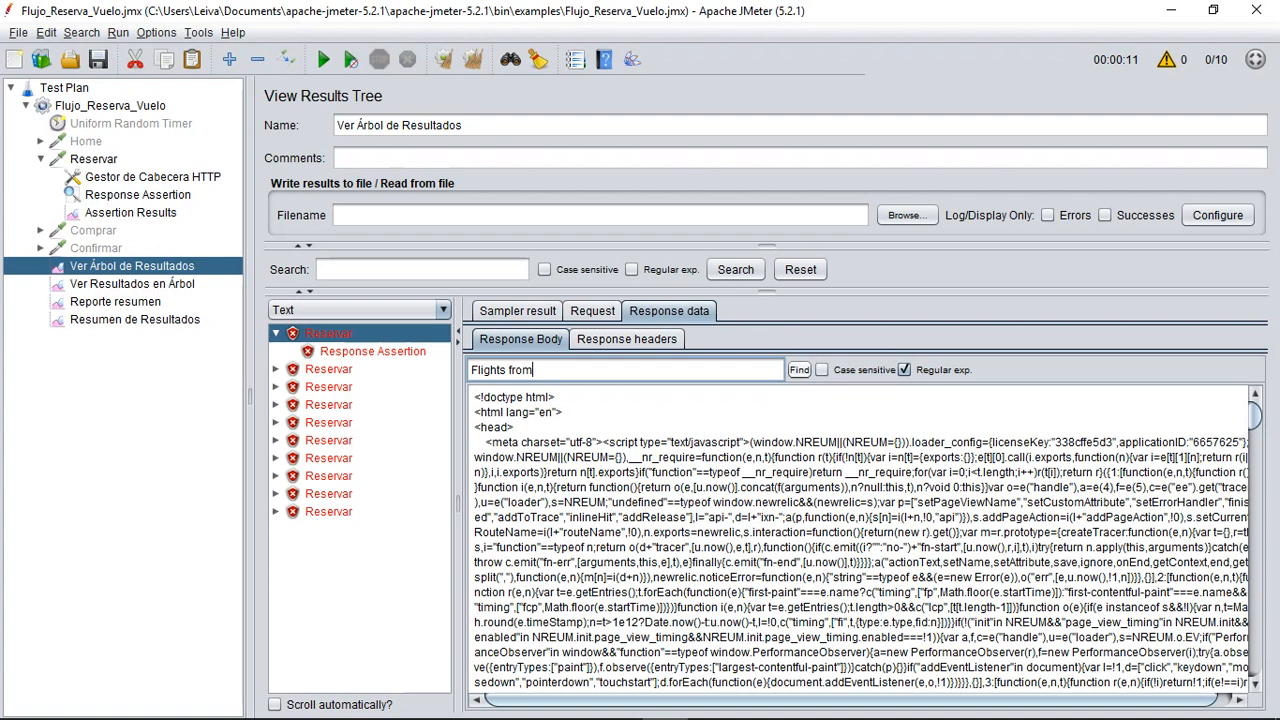
{"action": "key", "text": "Return"}
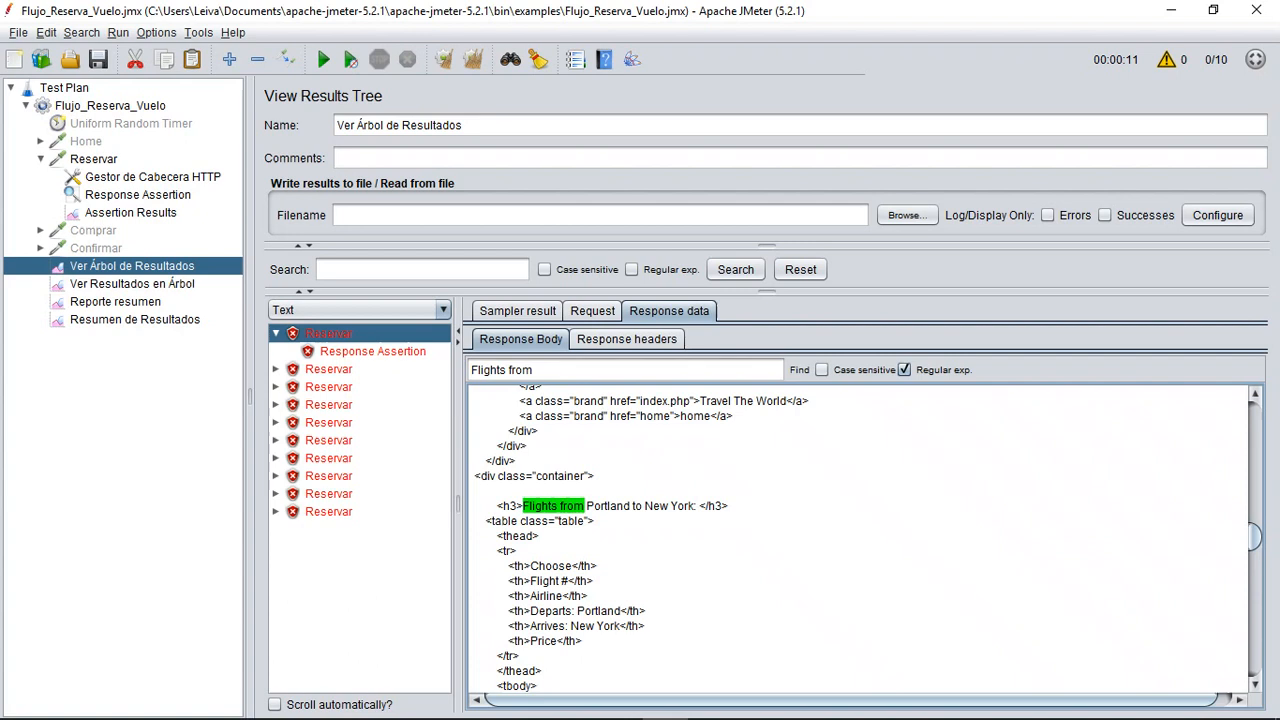
- Change the Response Assertion's pattern matching rule to Contains and rerun the test with Assertion Results displayed
{"action": "left_click", "coordinate": [137, 194]}
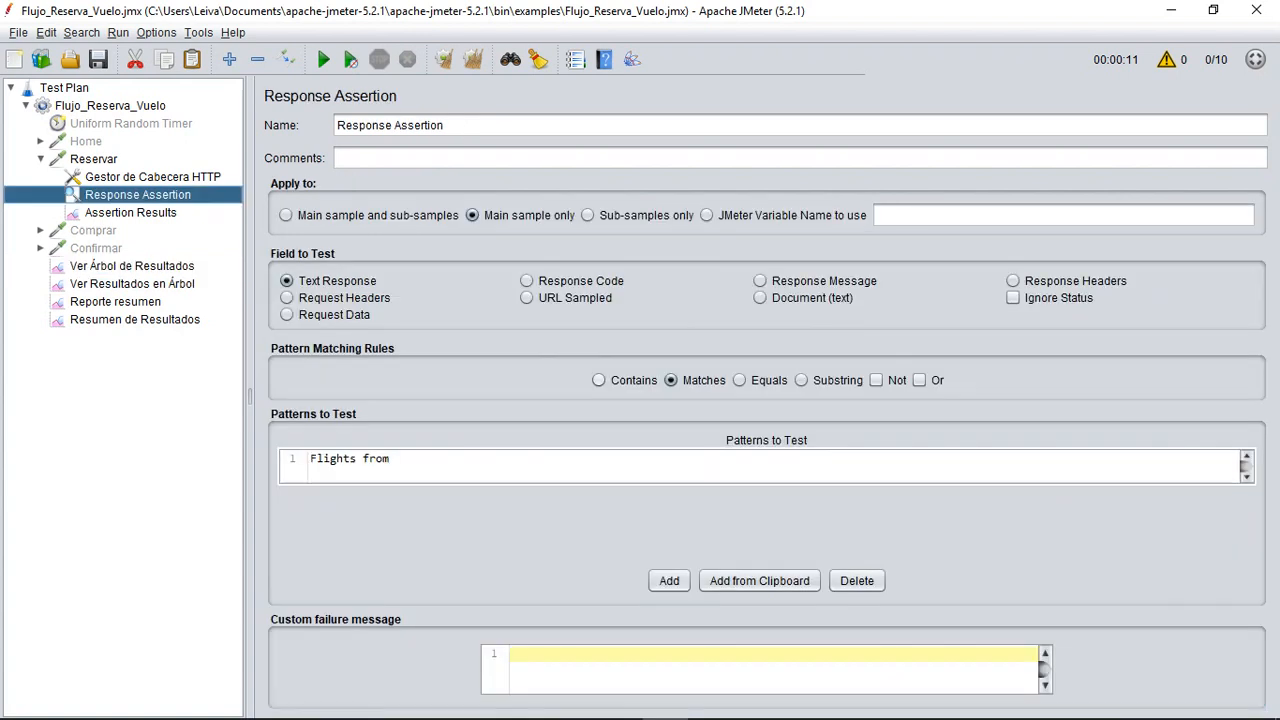
{"action": "left_click", "coordinate": [598, 380]}
{"action": "double_click", "coordinate": [600, 466]}
{"action": "key", "text": "ctrl+a"}
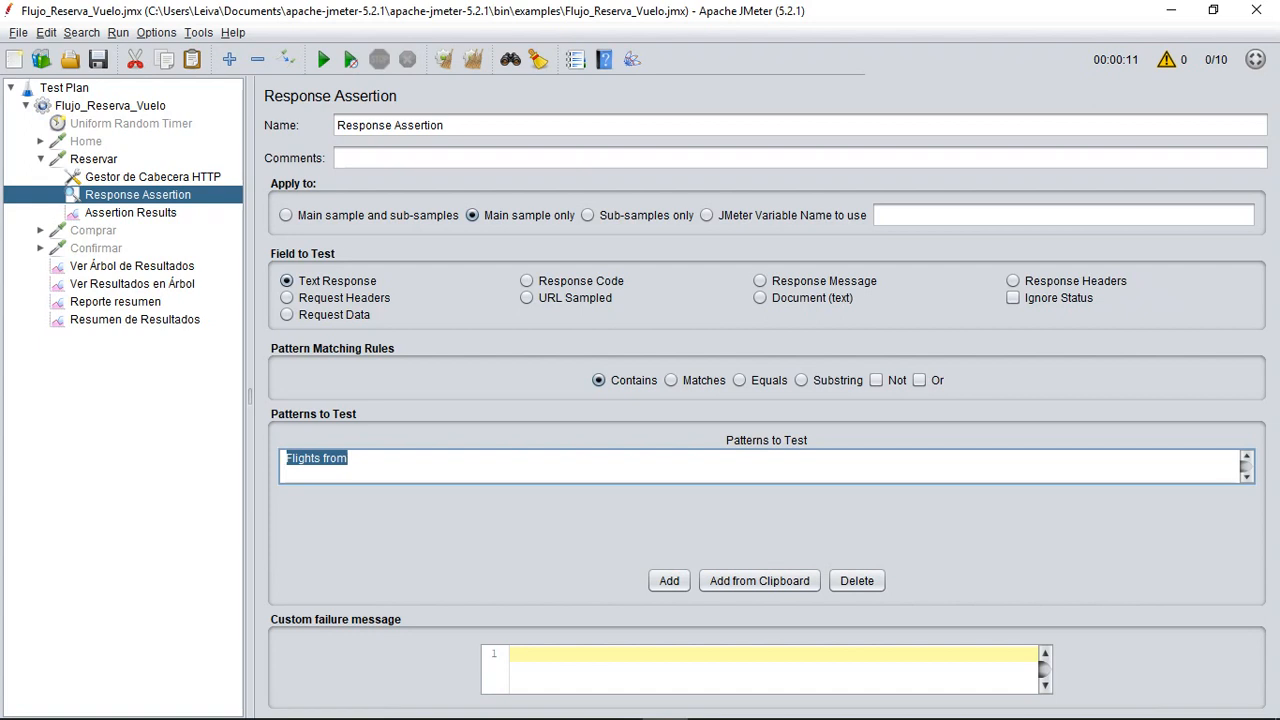
{"action": "left_click", "coordinate": [348, 458]}
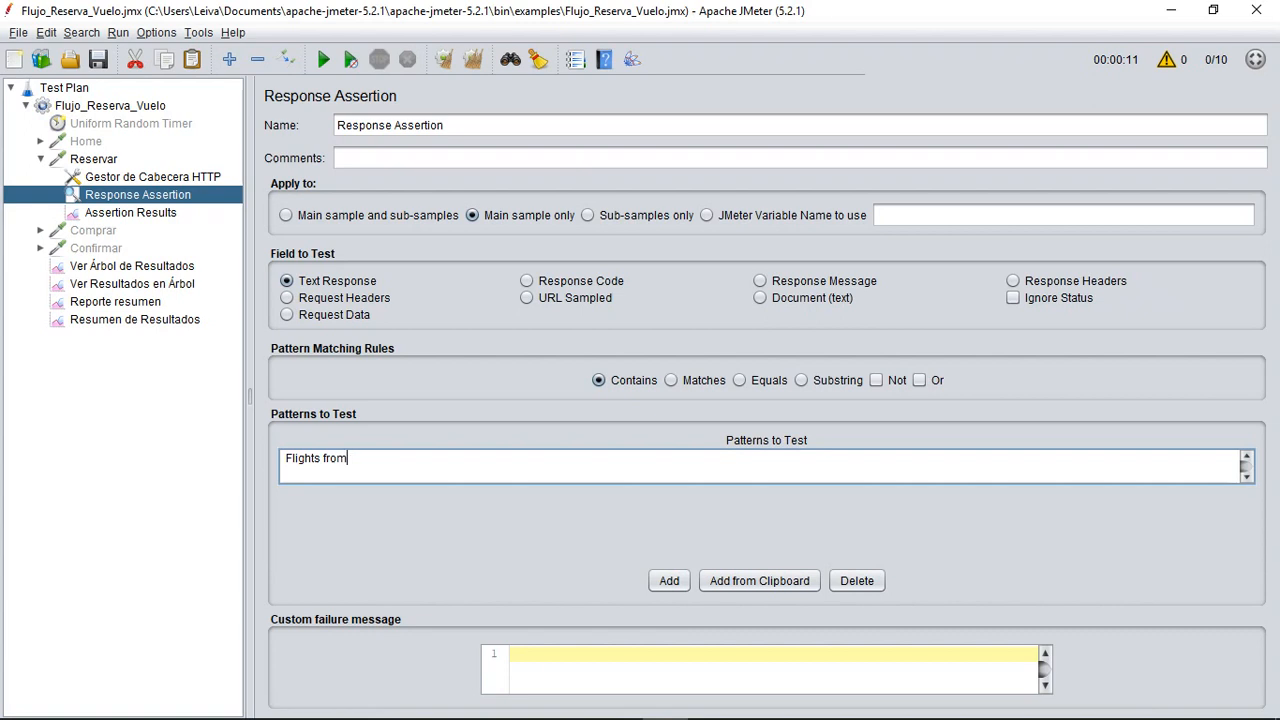
{"action": "left_click", "coordinate": [130, 212]}
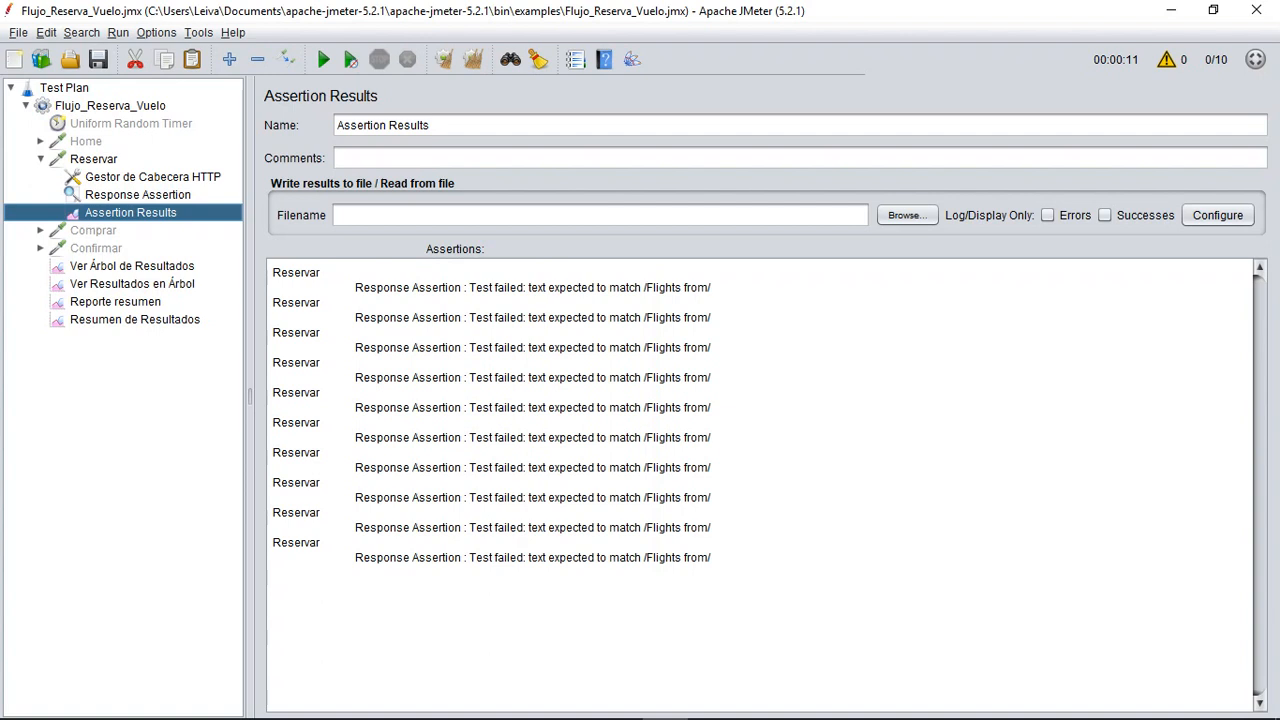
{"action": "left_click", "coordinate": [323, 59]}
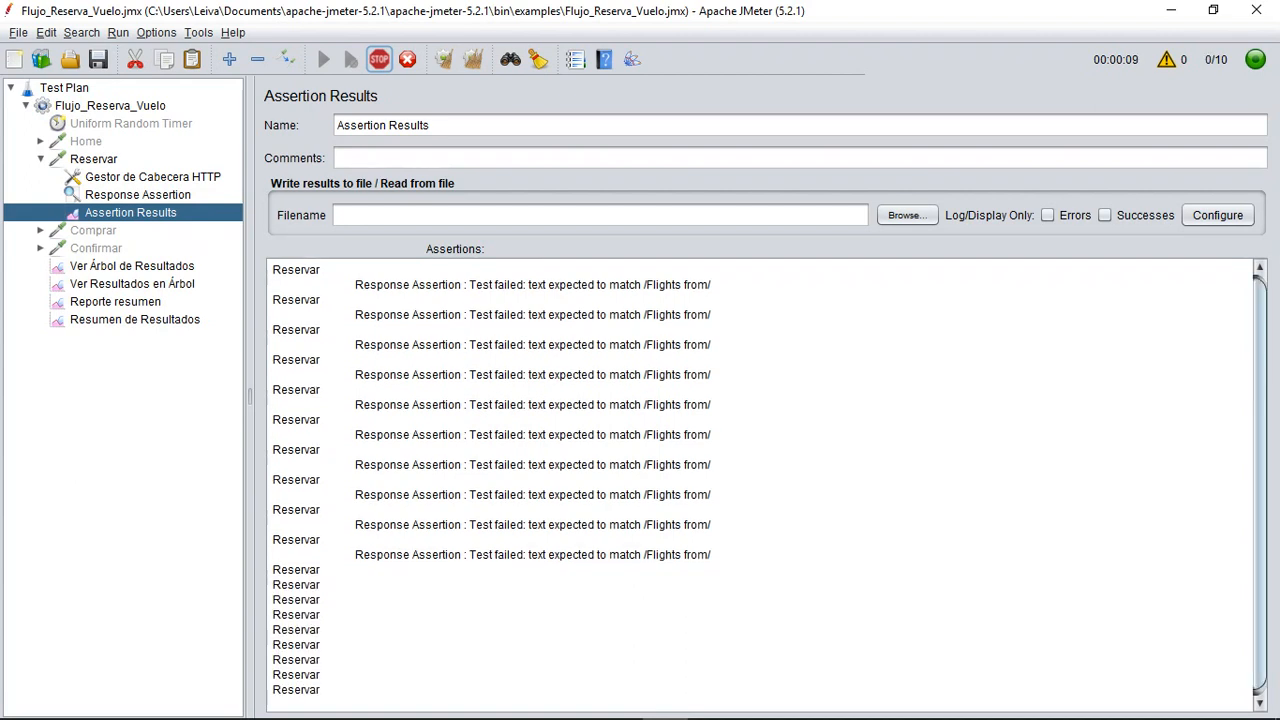
- Recheck the Response Assertion's rule and pattern, and open Ver Árbol de Resultados to review the rerun samples
{"action": "left_click", "coordinate": [137, 194]}
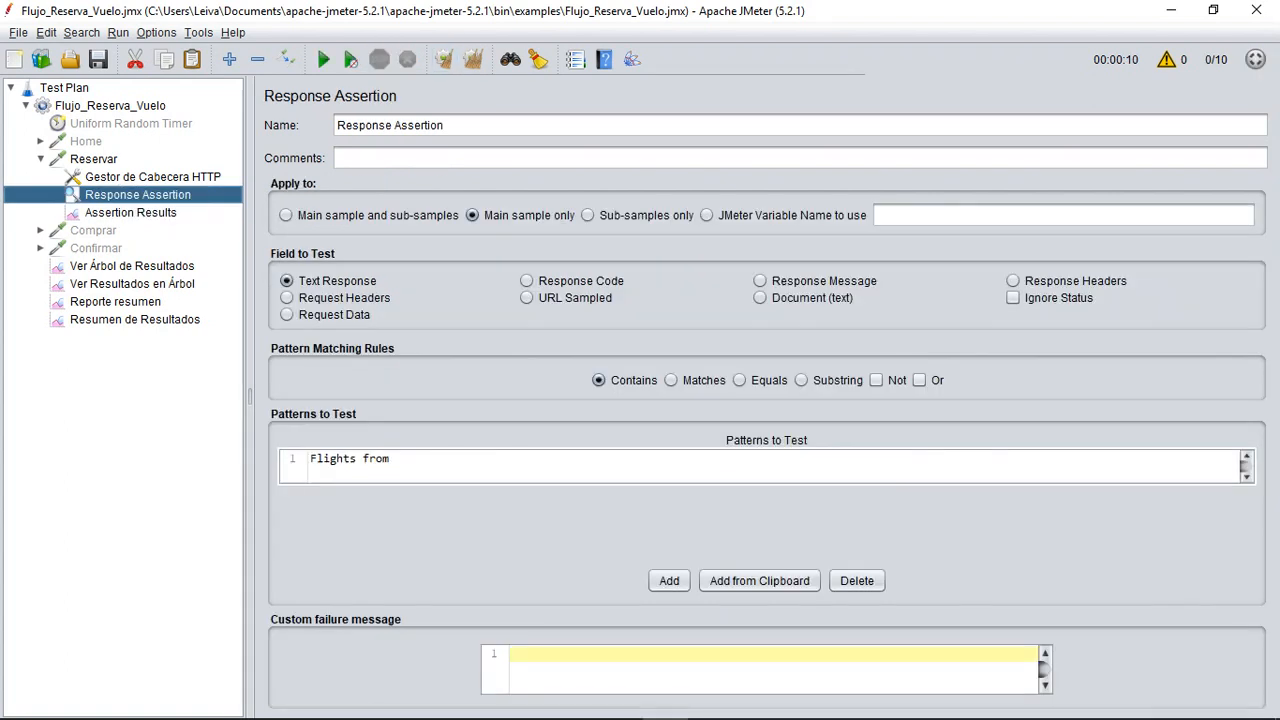
{"action": "left_click", "coordinate": [760, 466]}
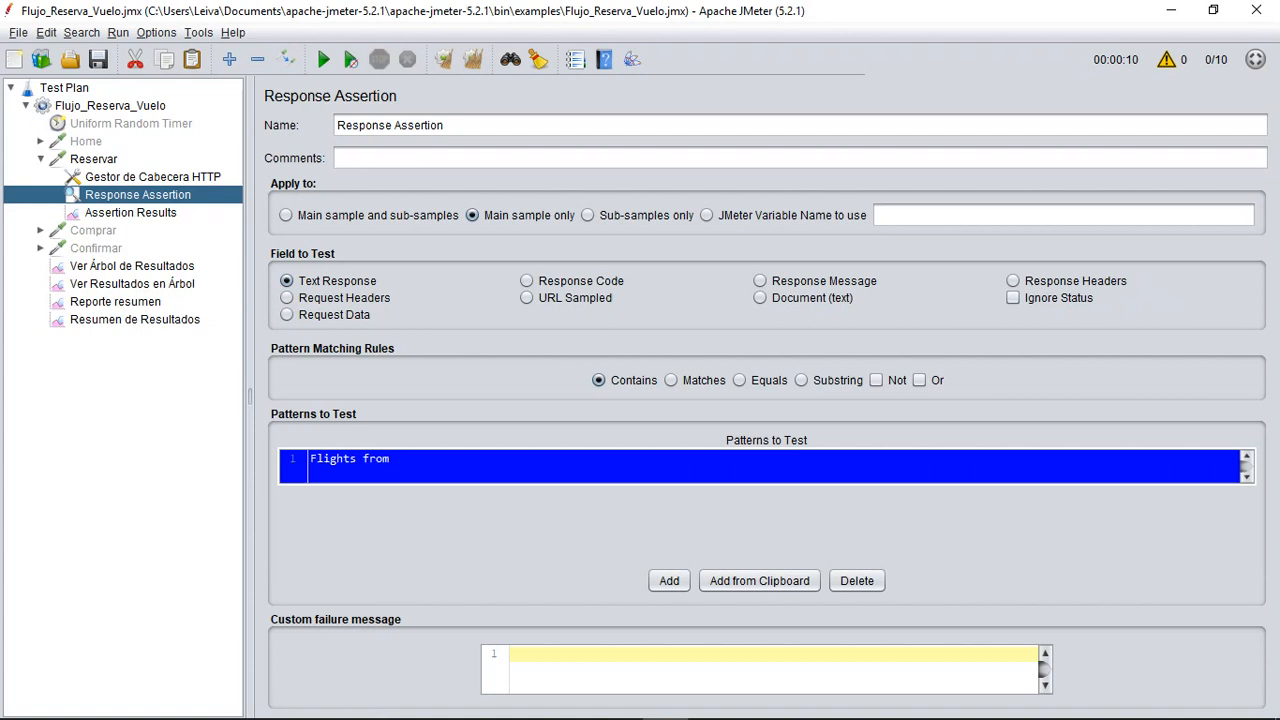
{"action": "left_click", "coordinate": [132, 266]}
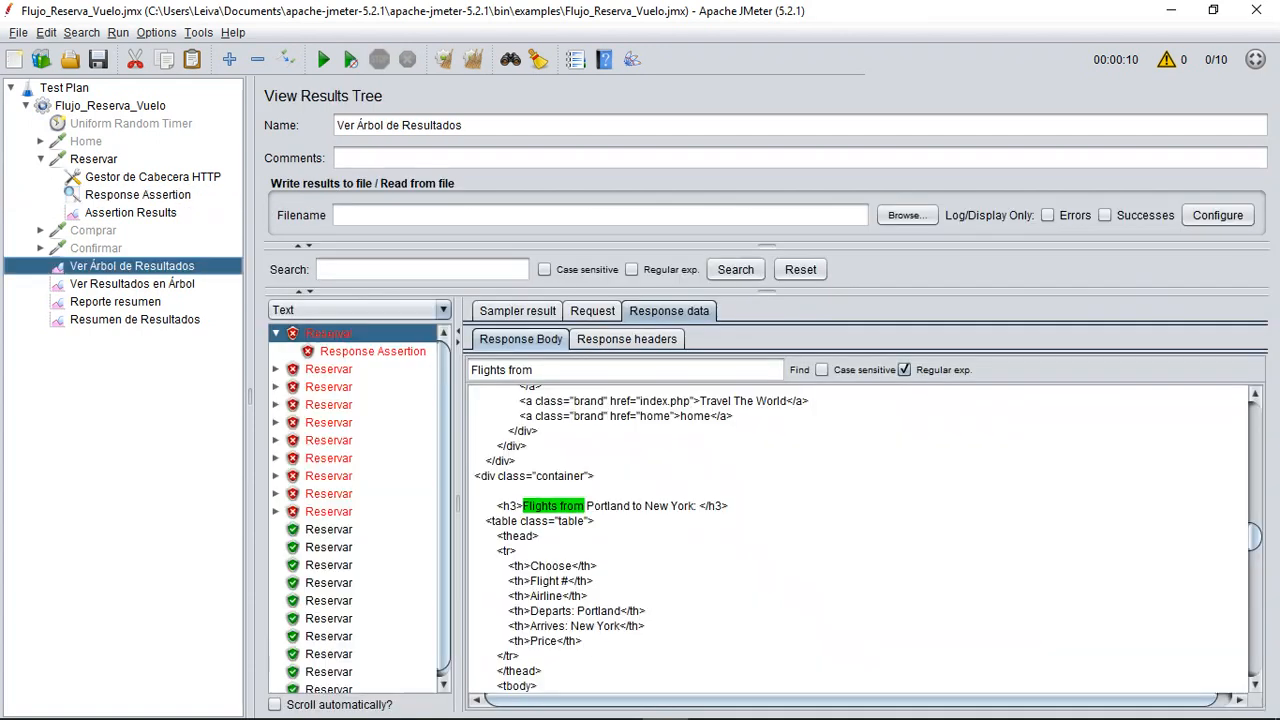
- Copy the "Flights from" search text and repeat the find in the failed Reservar sample's response body
{"action": "triple_click", "coordinate": [501, 370]}
{"action": "key", "text": "ctrl+c"}
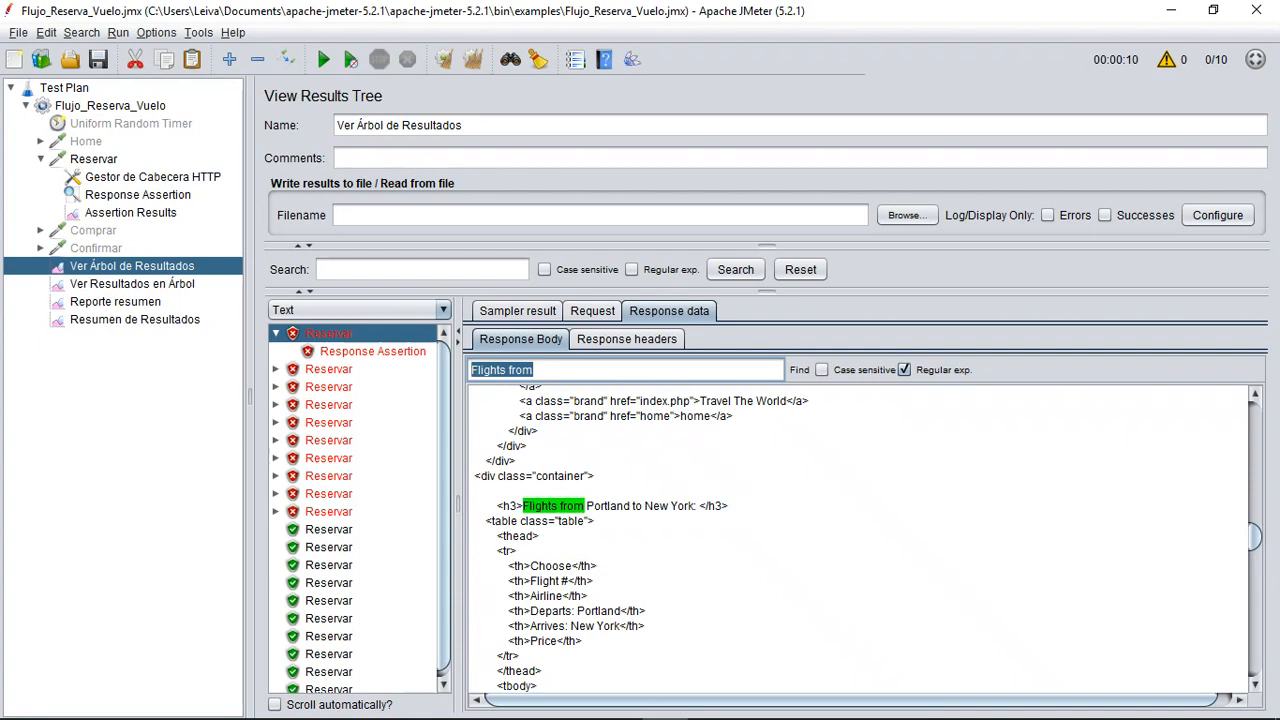
{"action": "left_click", "coordinate": [533, 370]}
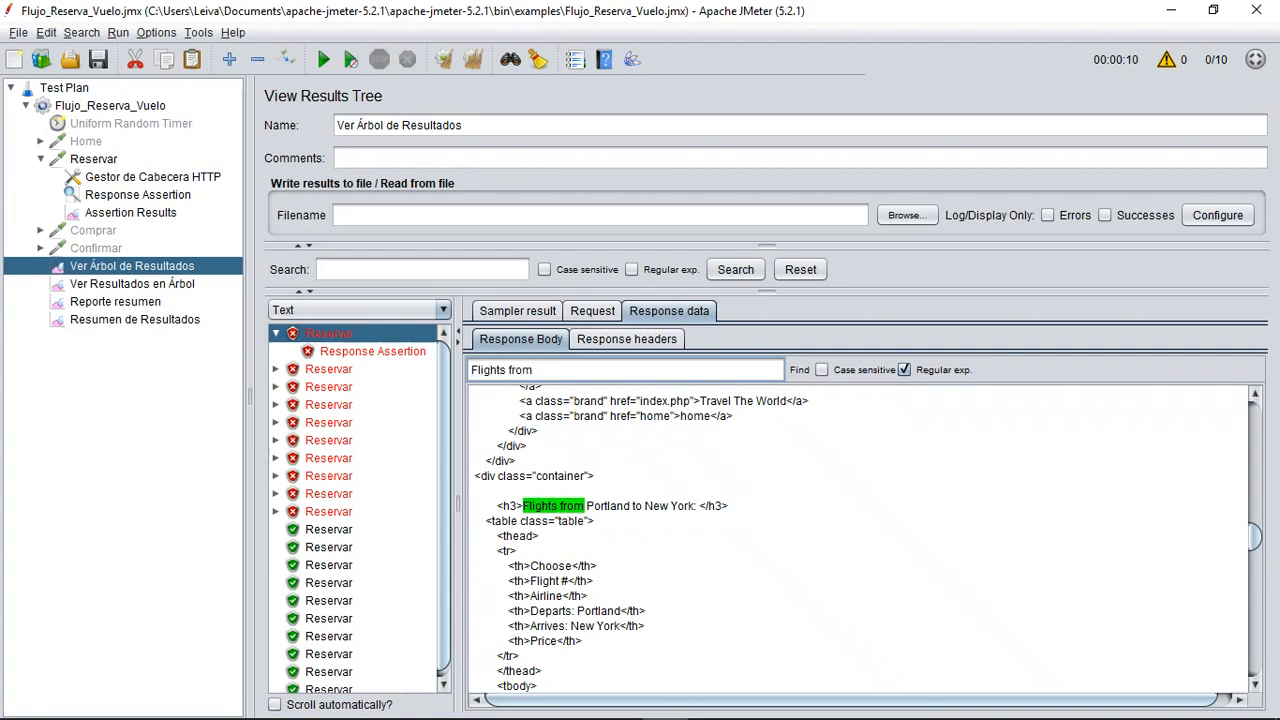
{"action": "left_click", "coordinate": [799, 370]}
{"action": "left_click", "coordinate": [799, 370]}
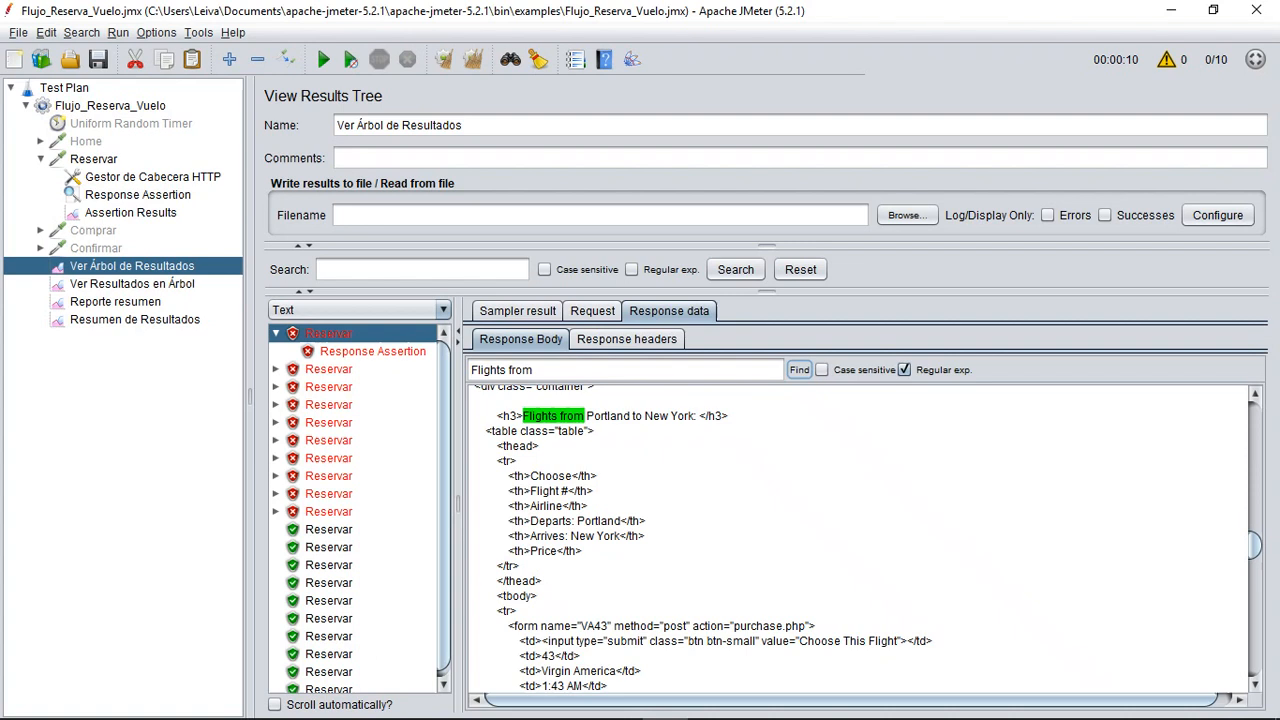
- Compare the response bodies of failed and passed Reservar samples, and recheck the Response Assertion's rule and pattern
{"action": "left_click", "coordinate": [329, 512]}
{"action": "left_click", "coordinate": [329, 494]}
{"action": "left_click", "coordinate": [329, 530]}
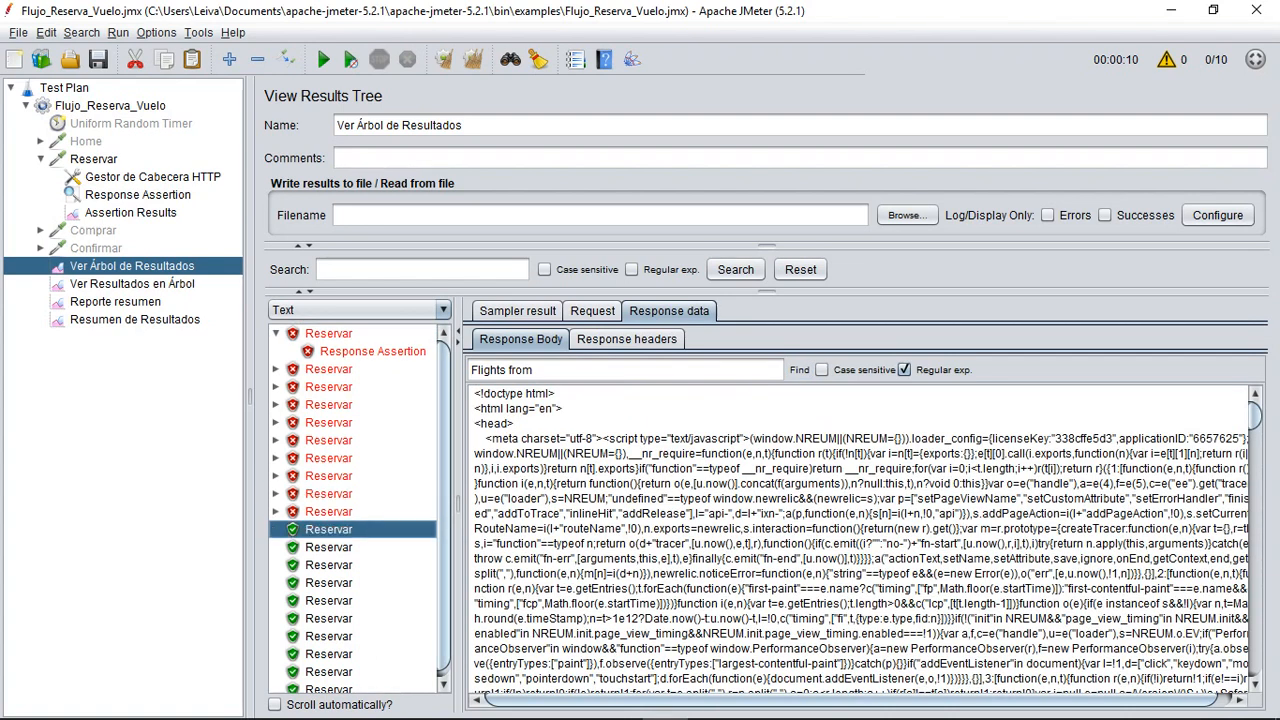
{"action": "left_click_drag", "start_coordinate": [444, 530], "coordinate": [444, 540]}
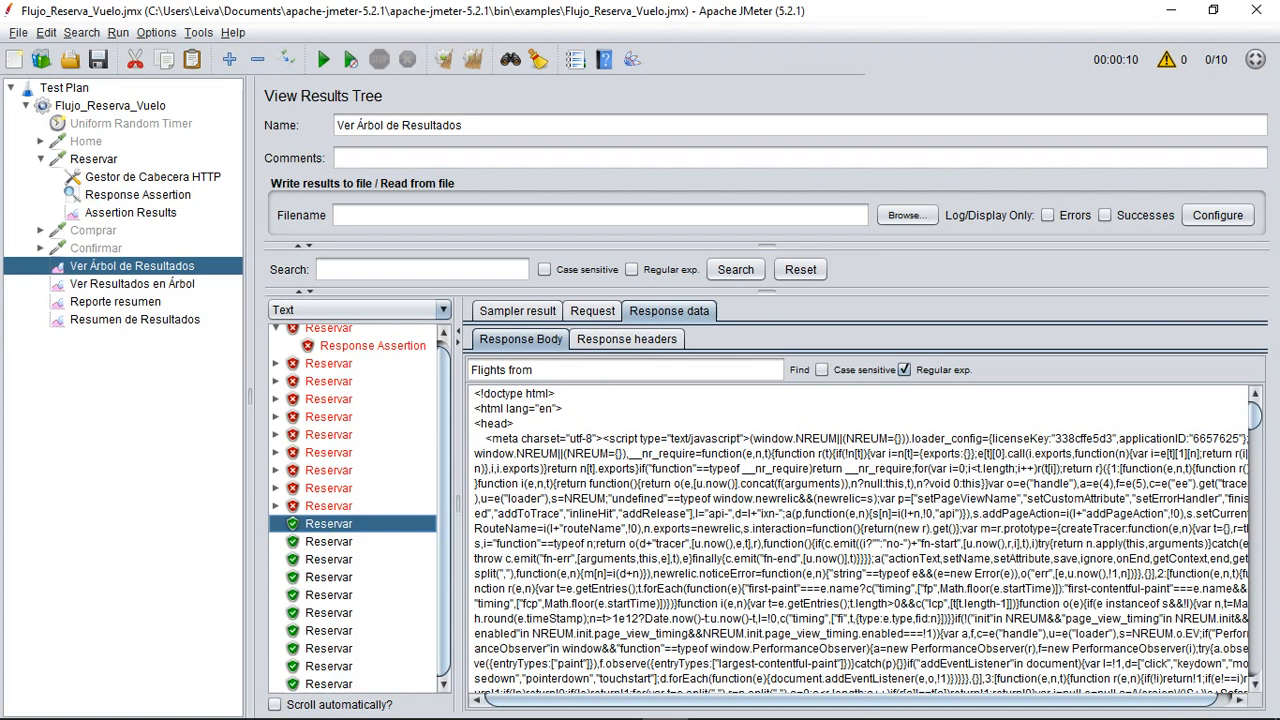
{"action": "left_click", "coordinate": [138, 194]}
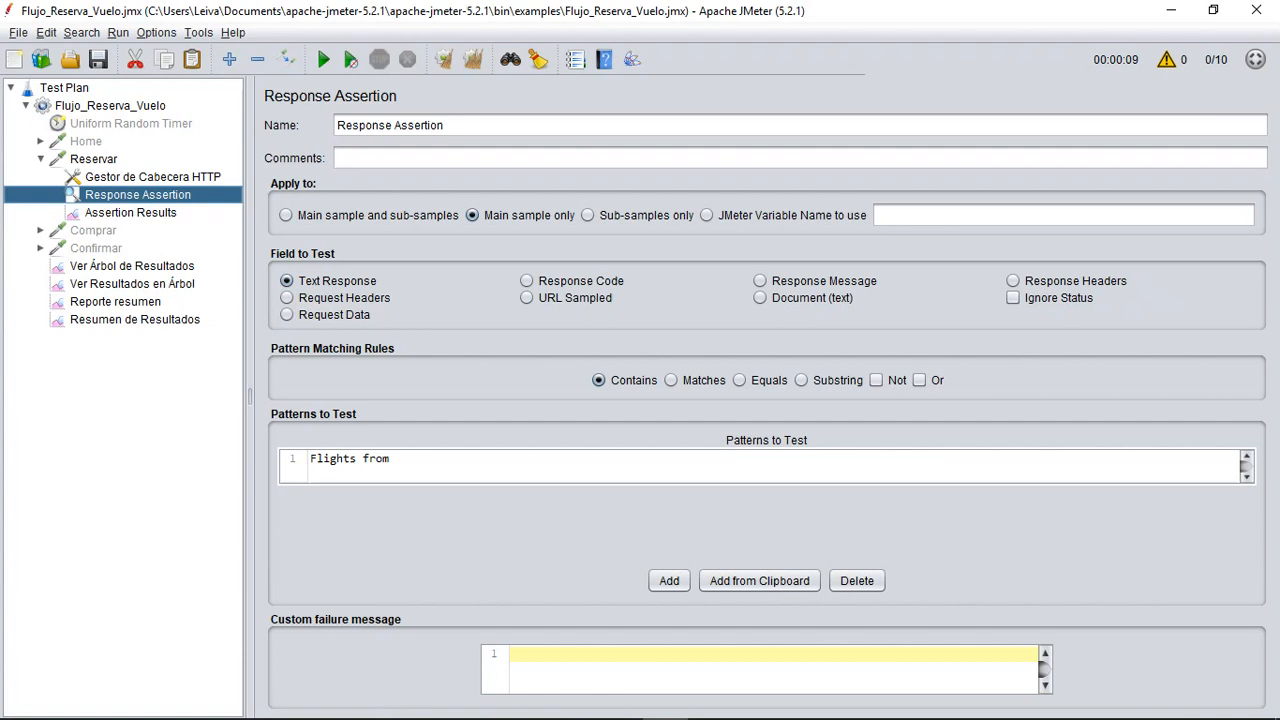
{"action": "left_click", "coordinate": [760, 466]}
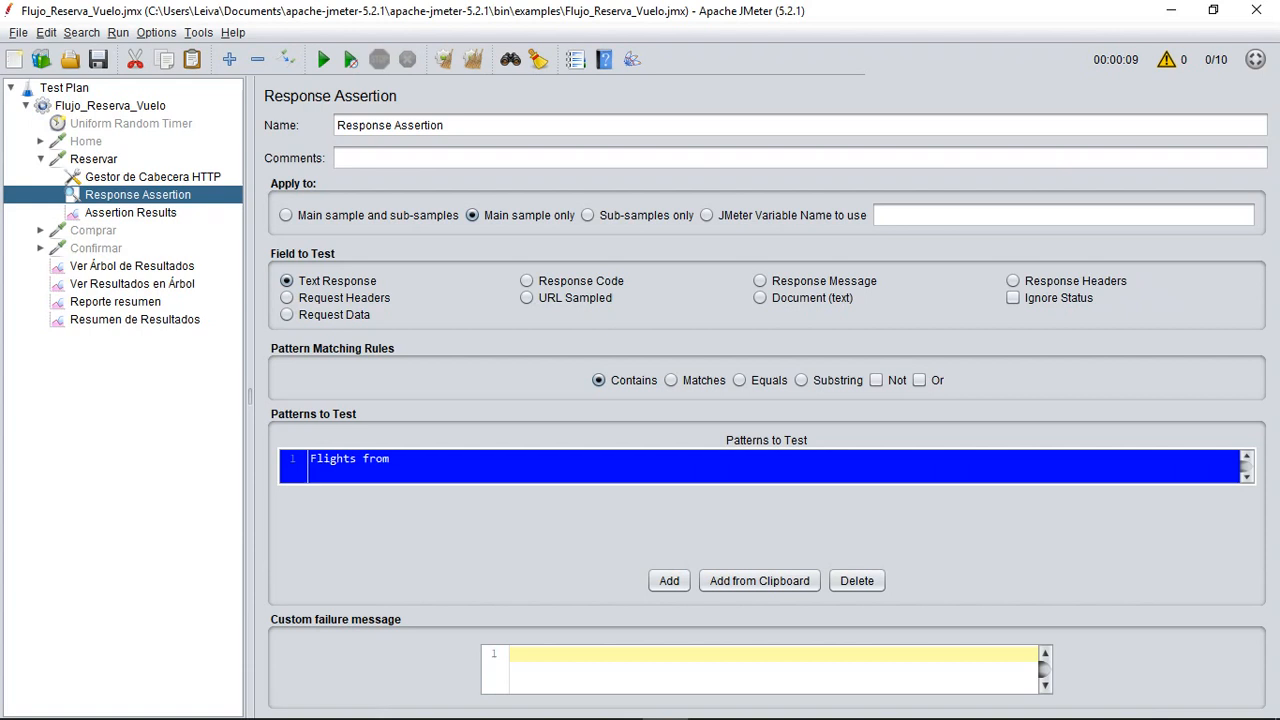
- Open Ver Árbol de Resultados and search the first passed Reservar sample's response body for "Flights from"
{"action": "left_click", "coordinate": [132, 266]}
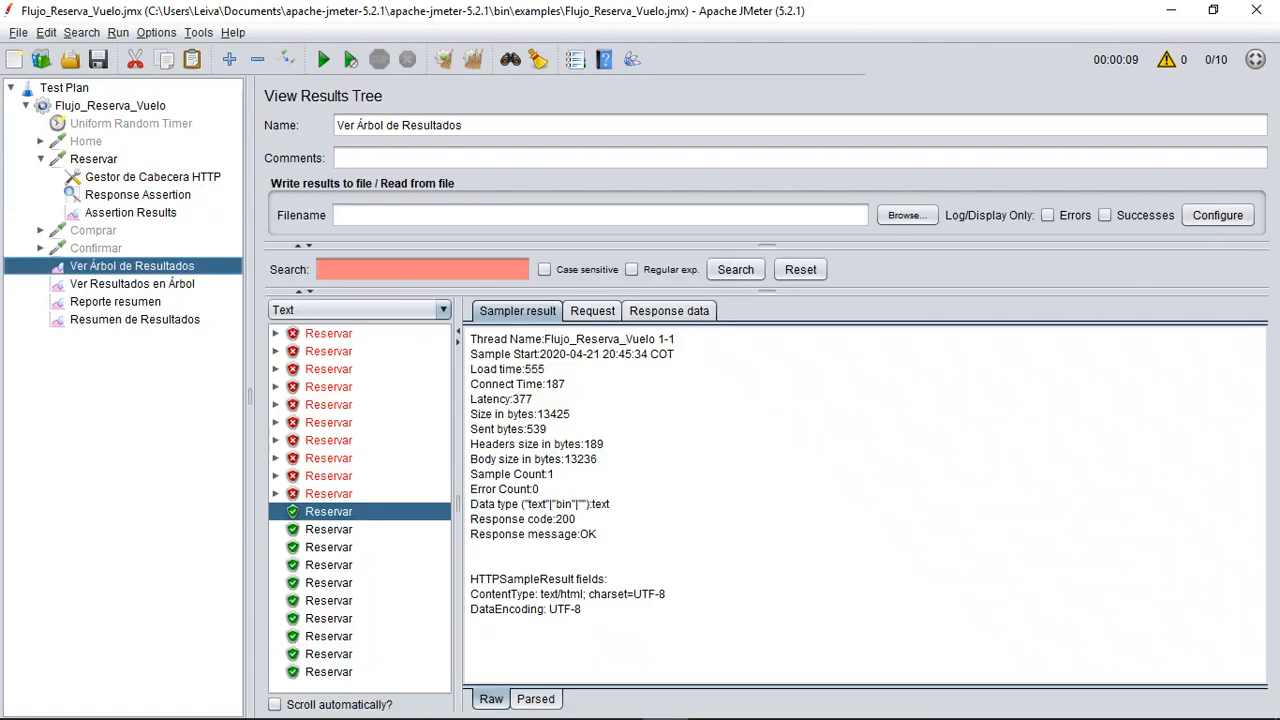
{"action": "left_click", "coordinate": [328, 476]}
{"action": "left_click", "coordinate": [328, 511]}
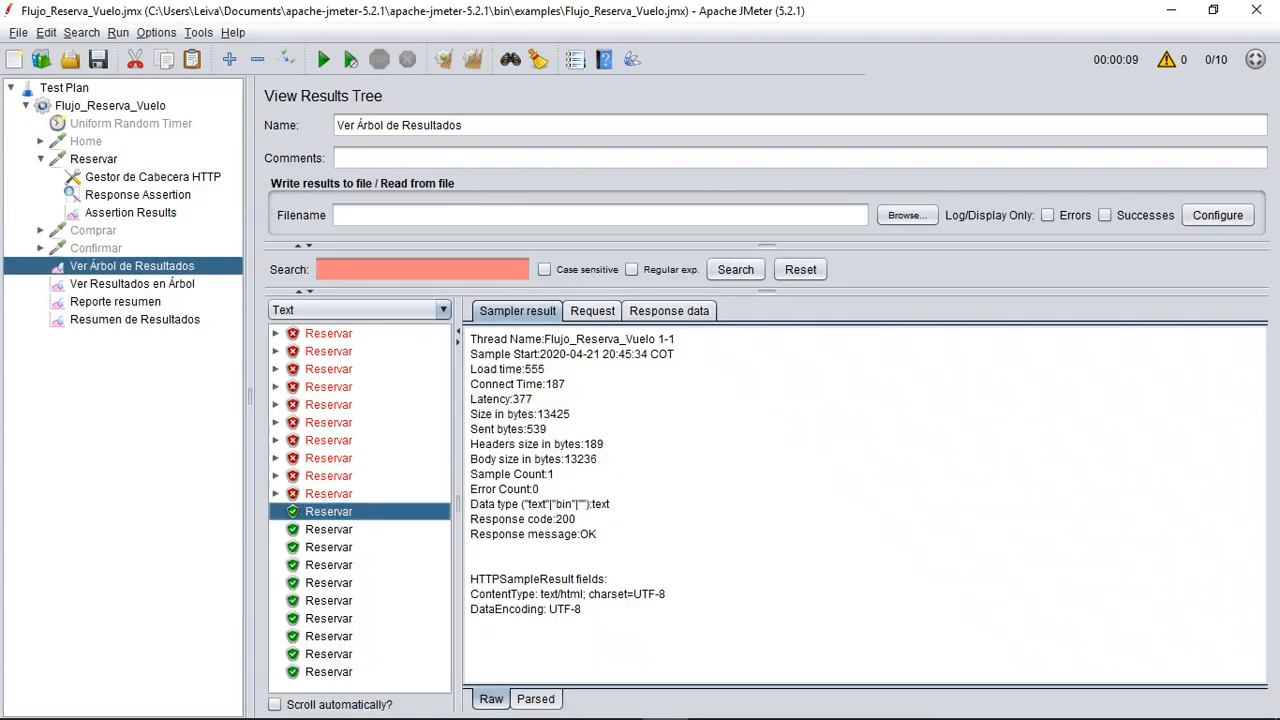
{"action": "left_click", "coordinate": [669, 311]}
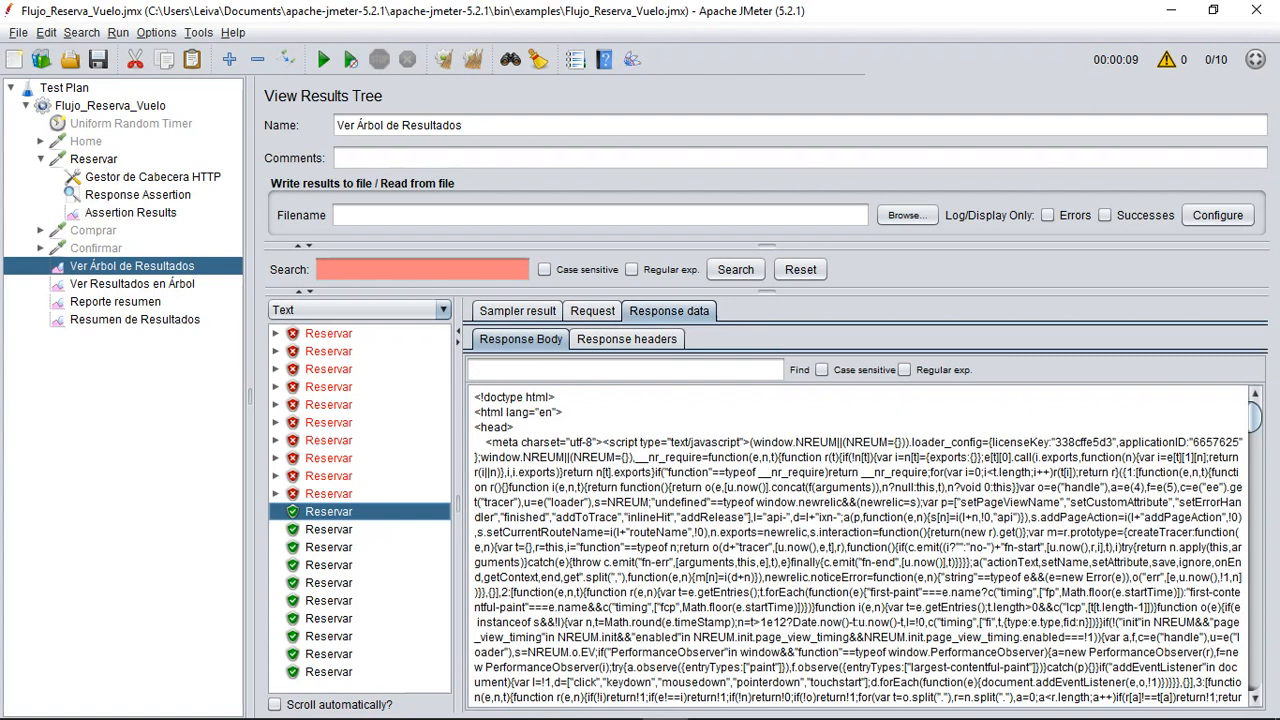
{"action": "left_click", "coordinate": [625, 370]}
{"action": "key", "text": "ctrl+v"}
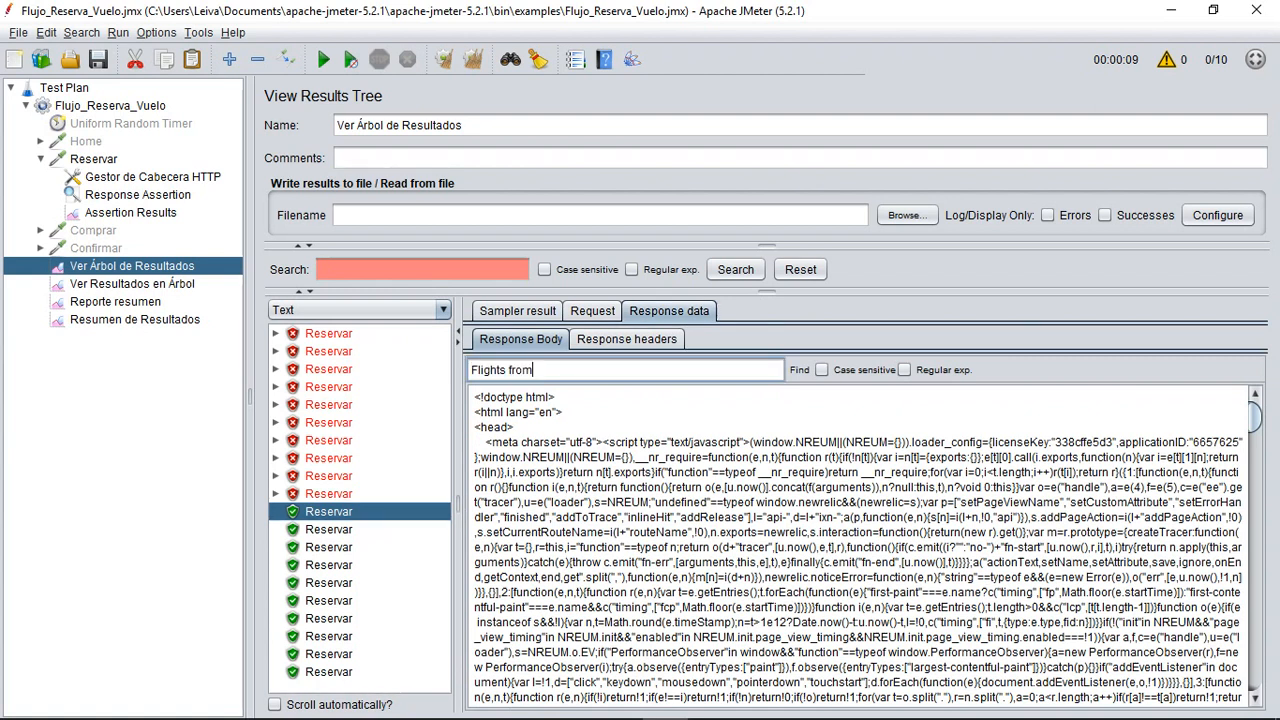
{"action": "key", "text": "Return"}
{"action": "scroll", "coordinate": [860, 545], "scroll_direction": "down", "scroll_amount": 4}
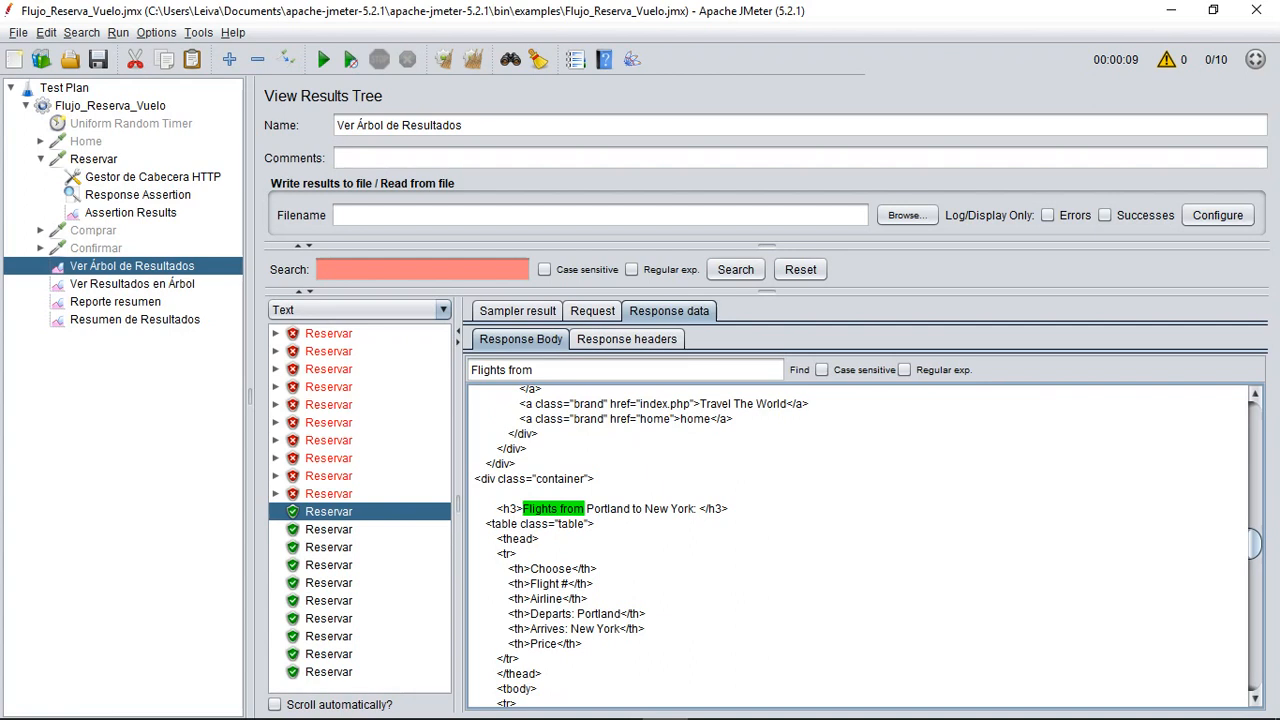
- Examine the "Flights from" heading in the passed sample's response body, distinguishing its fixed words from the city names
{"action": "left_click_drag", "start_coordinate": [523, 508], "coordinate": [692, 508]}
{"action": "left_click", "coordinate": [692, 508]}
{"action": "left_click_drag", "start_coordinate": [523, 508], "coordinate": [585, 508]}
{"action": "left_click_drag", "start_coordinate": [632, 508], "coordinate": [643, 508]}
{"action": "left_click_drag", "start_coordinate": [633, 508], "coordinate": [587, 508]}
{"action": "mouse_move", "coordinate": [644, 508]}
{"action": "left_mouse_down"}
{"action": "mouse_move", "coordinate": [696, 508]}
{"action": "mouse_move", "coordinate": [645, 508]}
{"action": "left_mouse_up"}
{"action": "left_click", "coordinate": [645, 508]}
{"action": "left_click_drag", "start_coordinate": [522, 508], "coordinate": [584, 508]}
{"action": "double_click", "coordinate": [637, 508]}
- Change the Response Assertion's pattern to "Flights from to" and rerun the test with Assertion Results displayed
{"action": "left_click", "coordinate": [138, 194]}
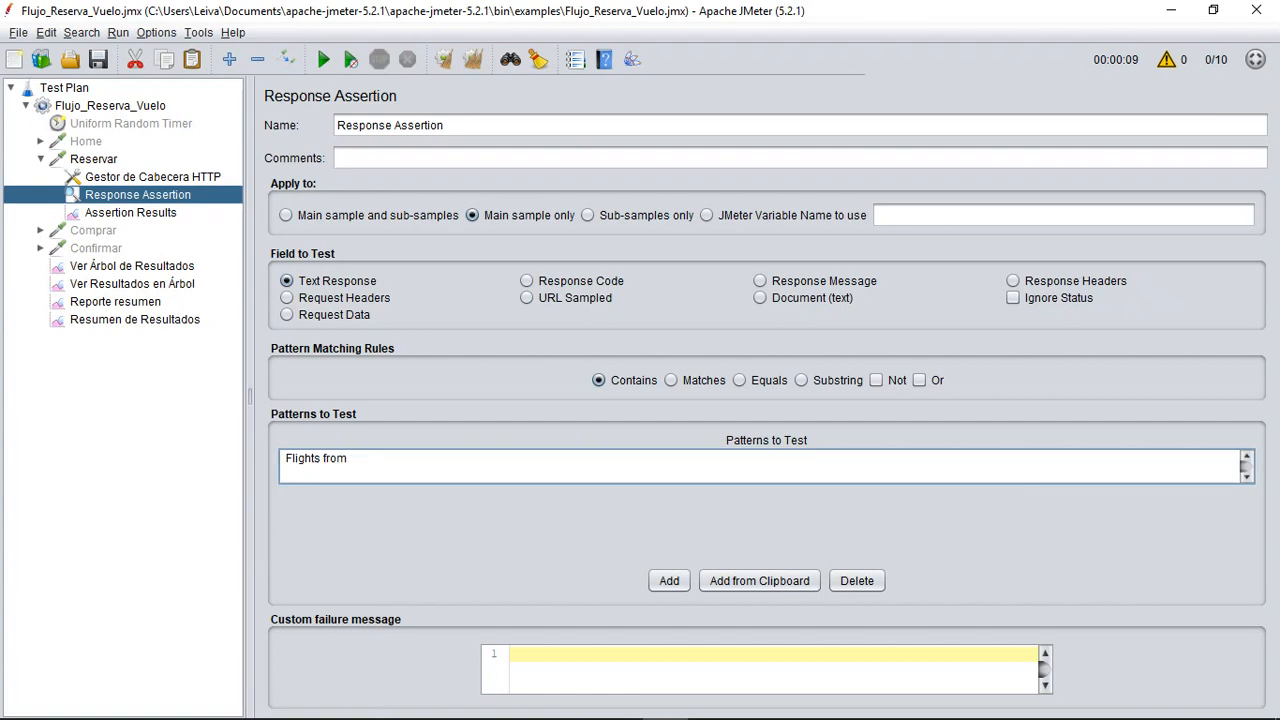
{"action": "type", "text": "to"}
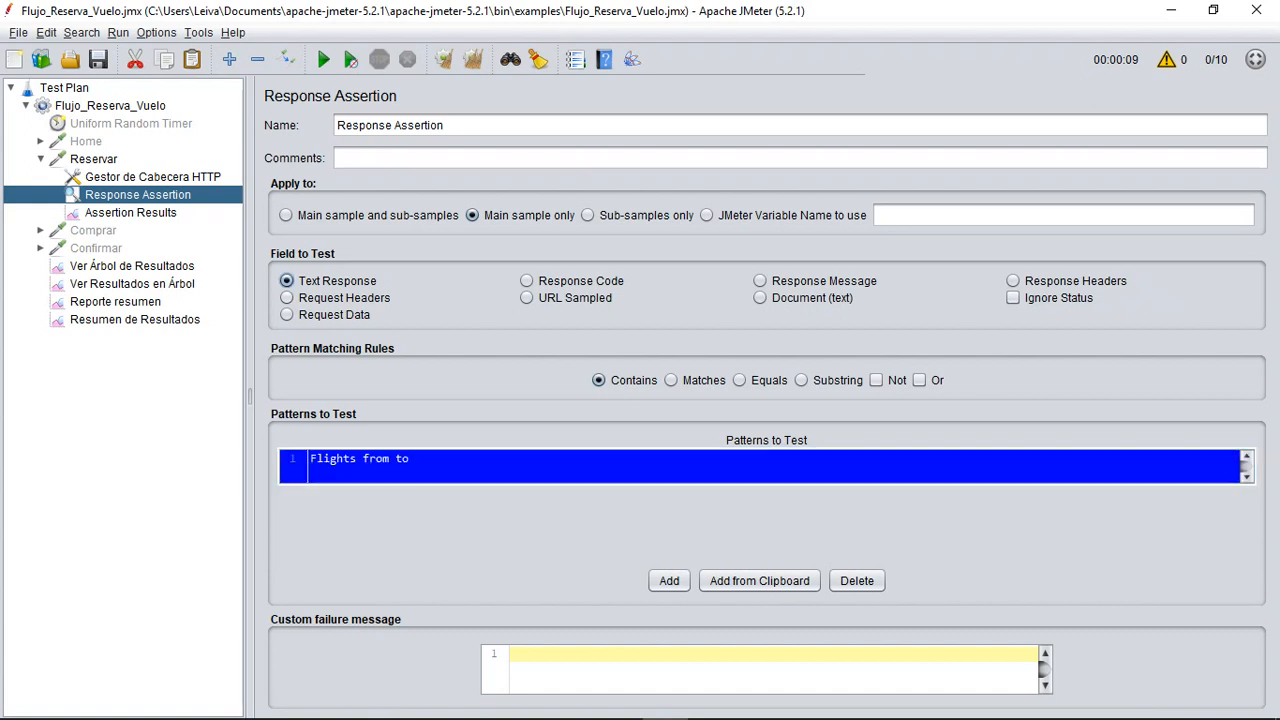
{"action": "left_click", "coordinate": [130, 213]}
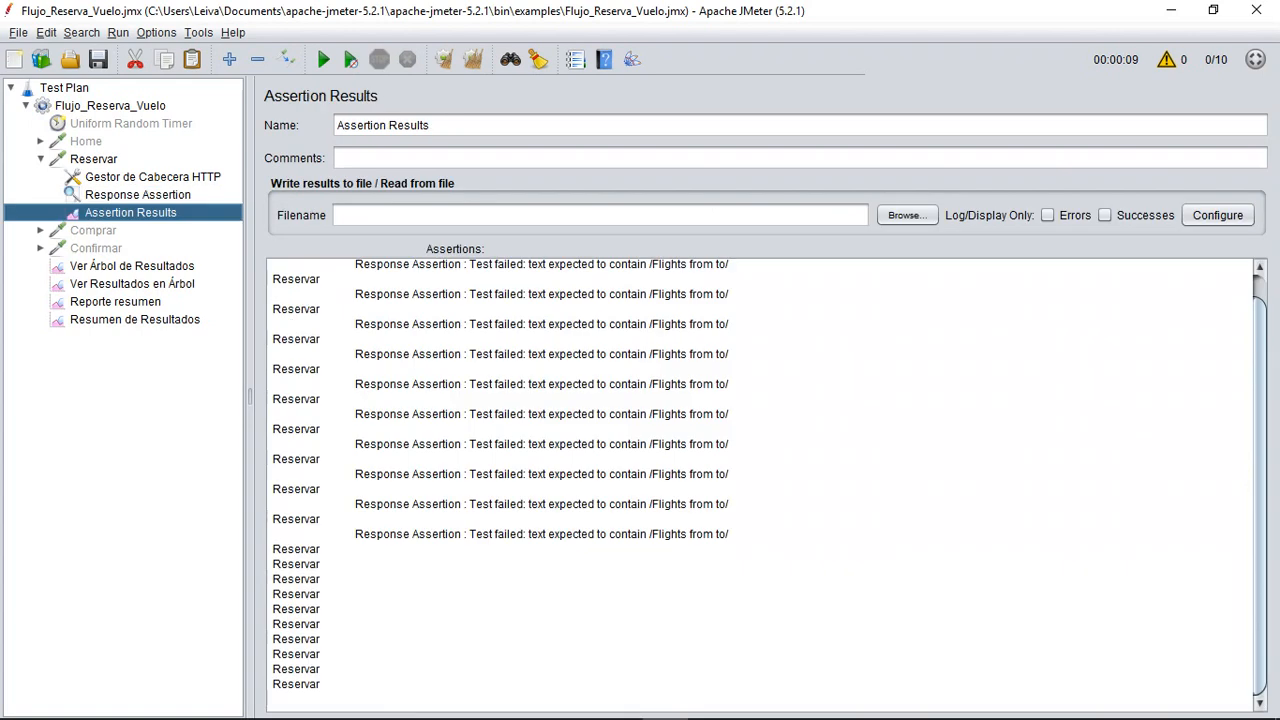
{"action": "key", "text": "ctrl+r"}
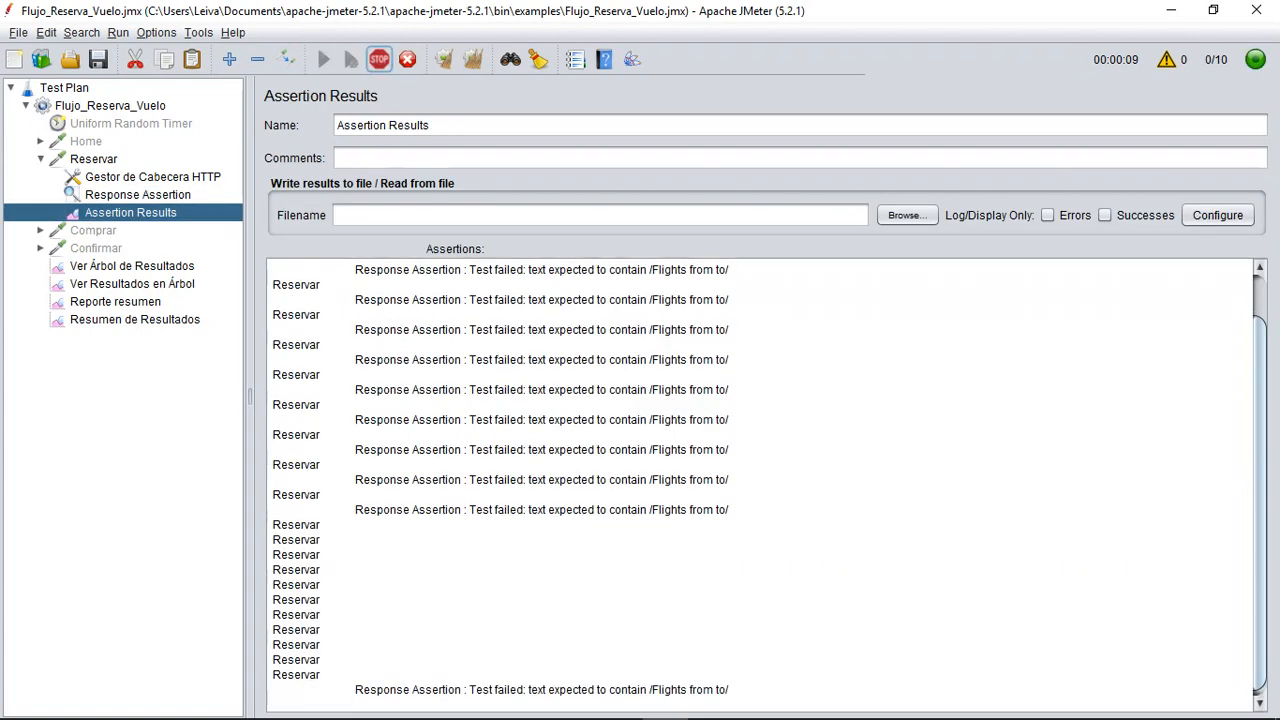
{"action": "left_click_drag", "start_coordinate": [742, 692], "coordinate": [736, 663]}
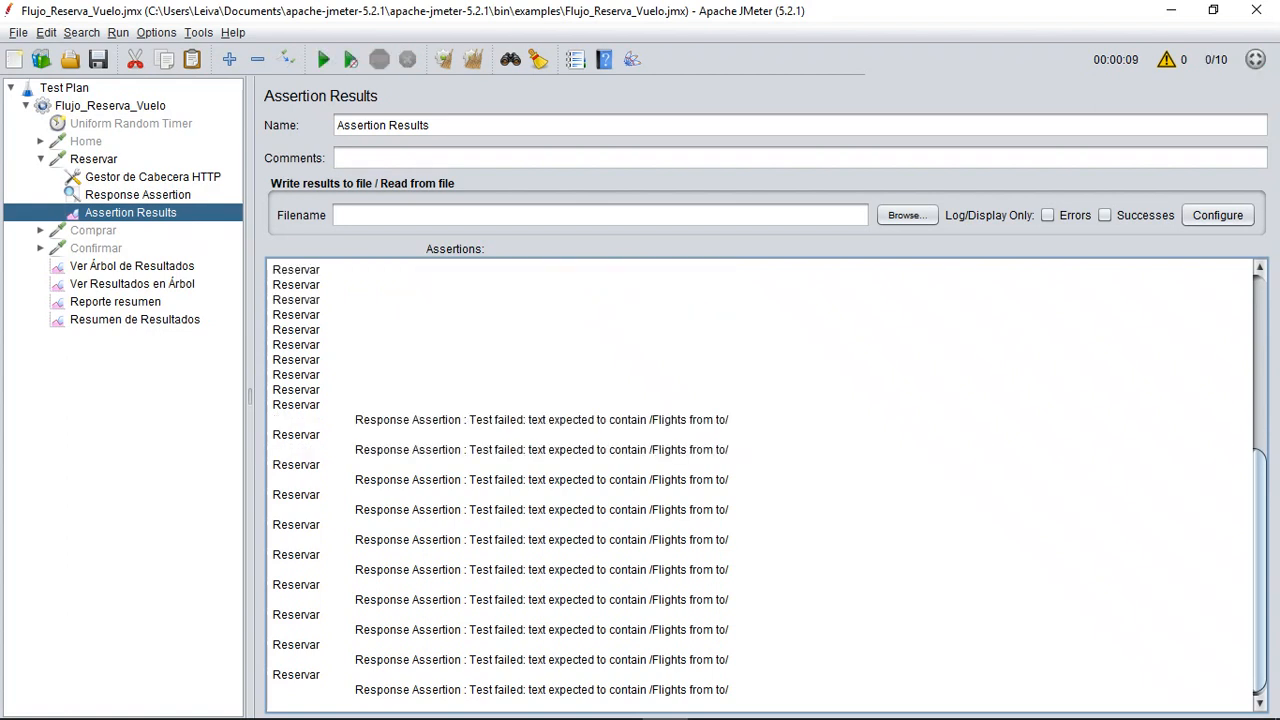
- Prefix the Response Assertion's pattern with the regular expression flag "(?s)"
{"action": "left_click", "coordinate": [137, 195]}
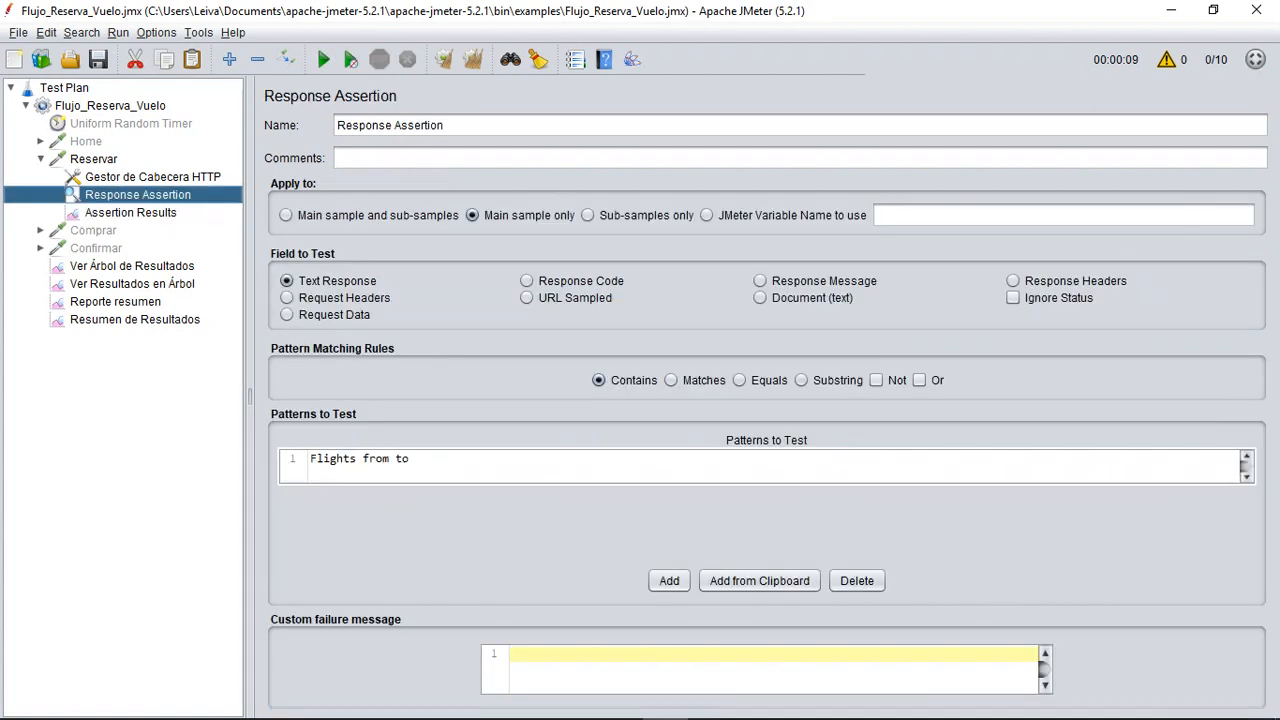
{"action": "left_click", "coordinate": [440, 464]}
{"action": "double_click", "coordinate": [440, 464]}
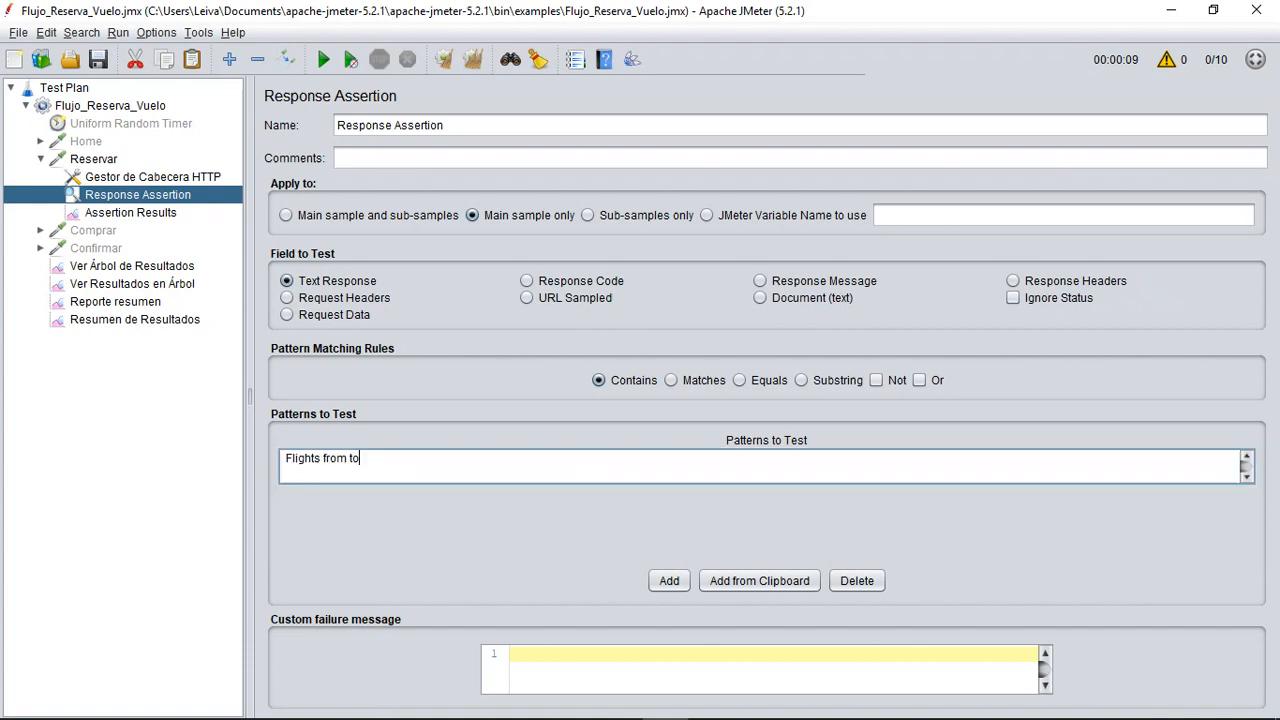
{"action": "key", "text": "ctrl+Left"}
{"action": "key", "text": "ctrl+Left"}
{"action": "key", "text": "ctrl+Left"}
{"action": "key", "text": "ctrl+Right"}
{"action": "key", "text": "Return"}
{"action": "key", "text": "F2"}
{"action": "key", "text": "ctrl+Left"}
{"action": "key", "text": "ctrl+Left"}
{"action": "key", "text": "ctrl+Left"}
{"action": "type", "text": "(?"}
{"action": "key", "text": "Return"}
{"action": "left_click", "coordinate": [331, 458]}
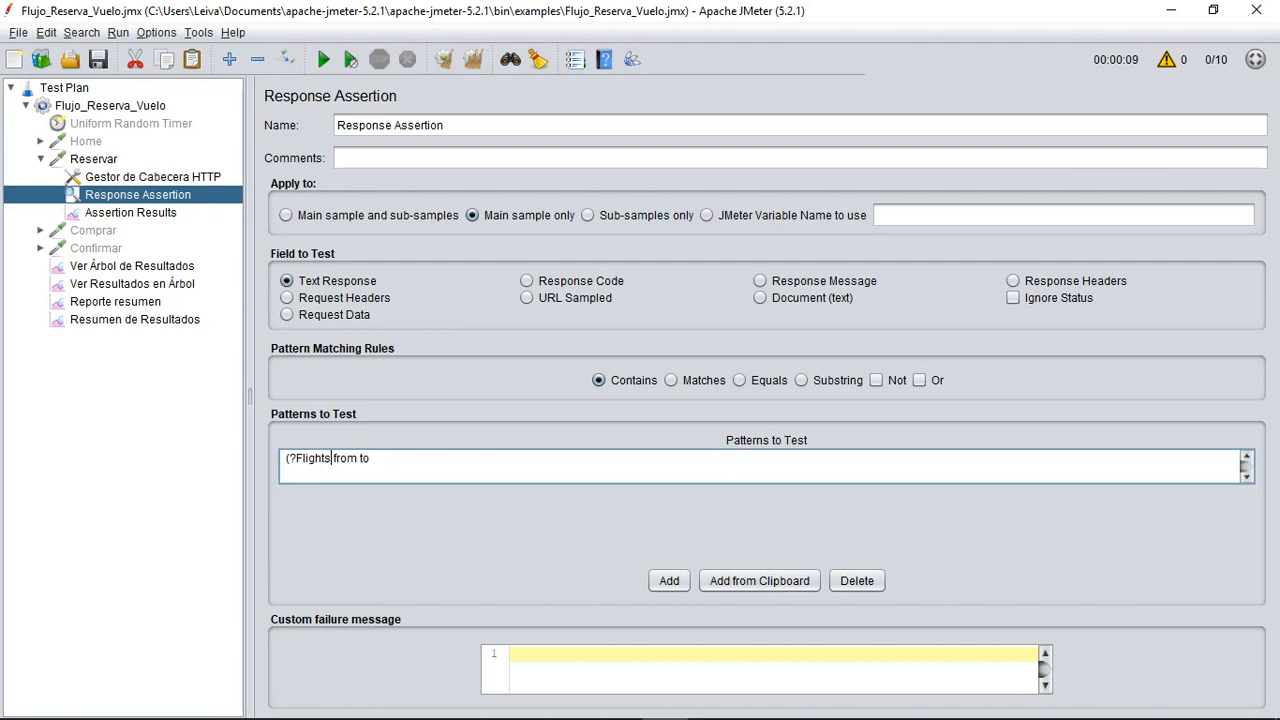
{"action": "left_click", "coordinate": [332, 458]}
{"action": "type", "text": "s)"}
{"action": "key", "text": "BackSpace"}
- Complete the pattern as "(?s)Flights from.+?to" and rerun the test with cleared Assertion Results displayed
{"action": "left_click", "coordinate": [367, 458]}
{"action": "type", "text": ".+?"}
{"action": "key", "text": "Home"}
{"action": "left_click", "coordinate": [368, 458]}
{"action": "key", "text": "Right"}
{"action": "key", "text": "Right"}
{"action": "key", "text": "shift+End"}
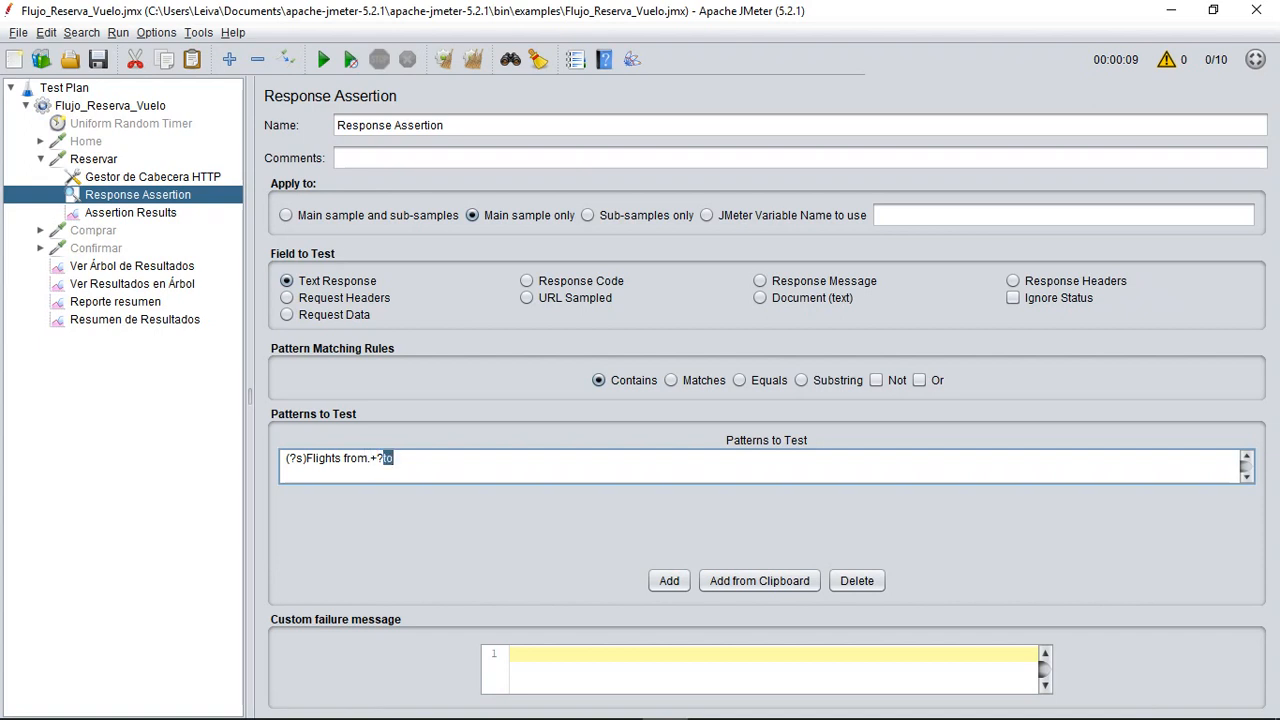
{"action": "key", "text": "End"}
{"action": "key", "text": "shift+Left"}
{"action": "key", "text": "shift+Left"}
{"action": "key", "text": "End"}
{"action": "key", "text": "Return"}
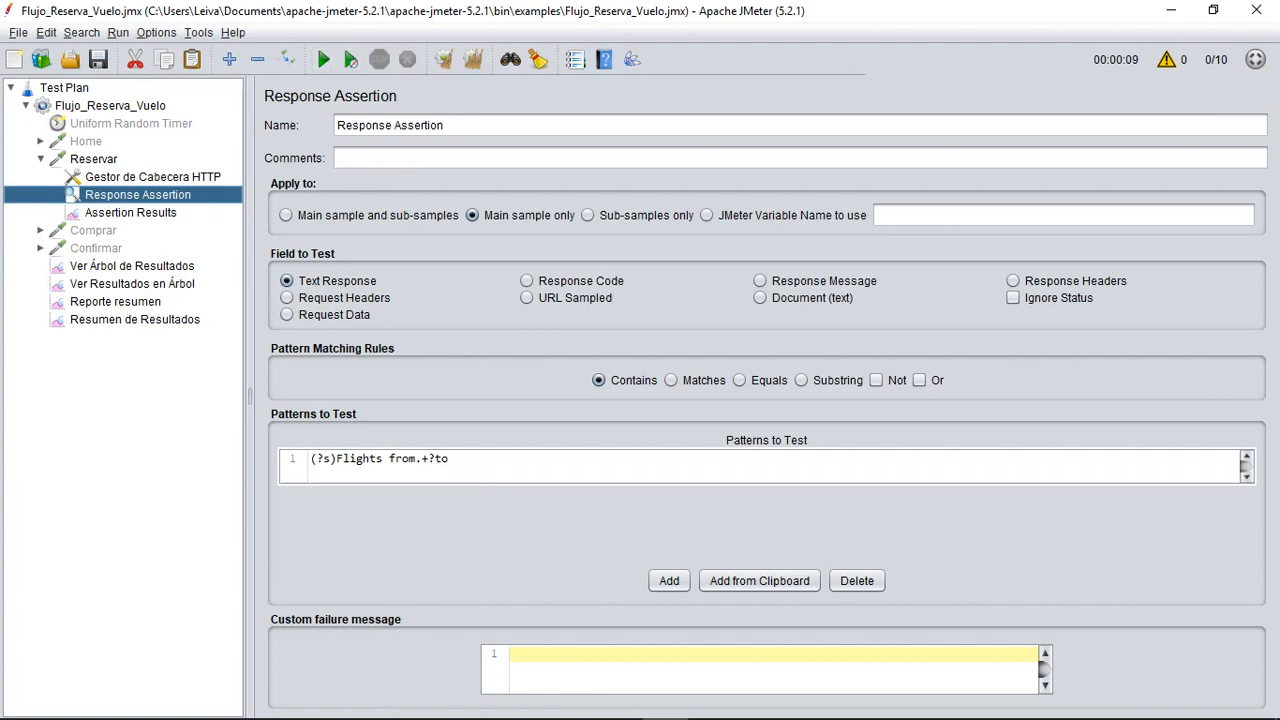
{"action": "left_click", "coordinate": [130, 212]}
{"action": "key", "text": "ctrl+r"}
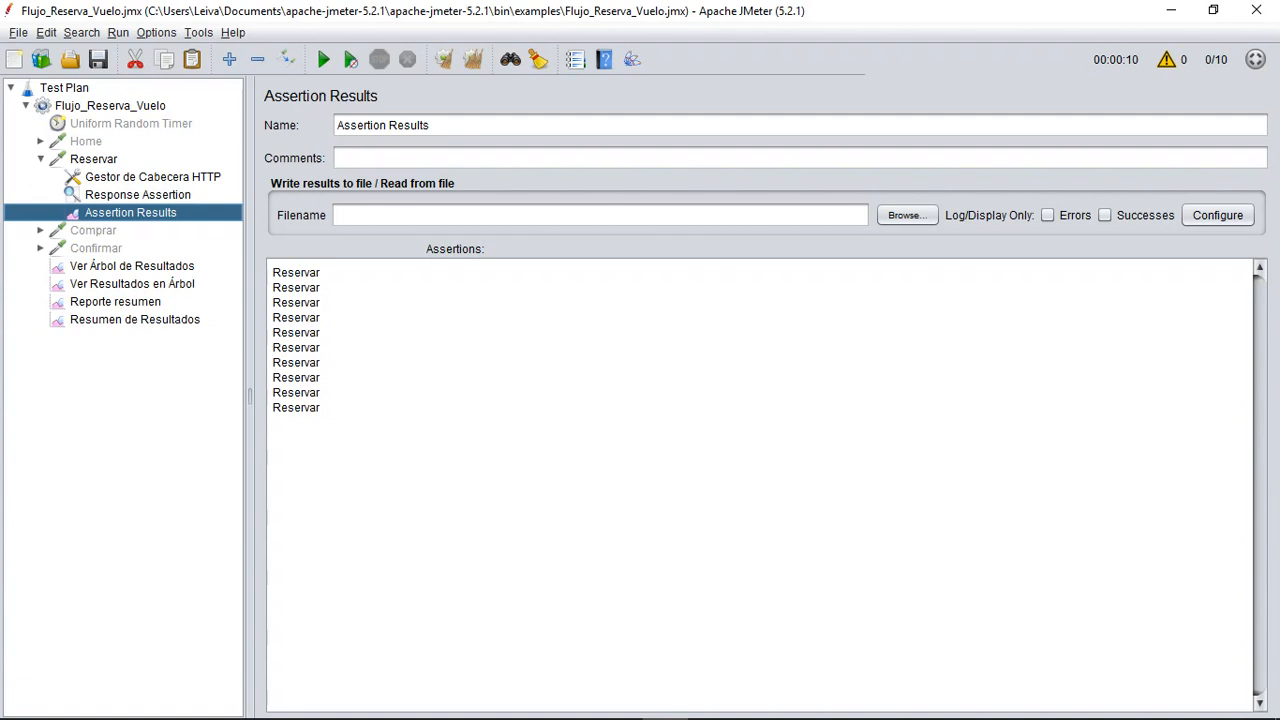
- Enter "Nuestra Prueba RegEx ha fallado", enclosed in double quotes, as the Response Assertion's custom failure message
{"action": "left_click", "coordinate": [138, 194]}
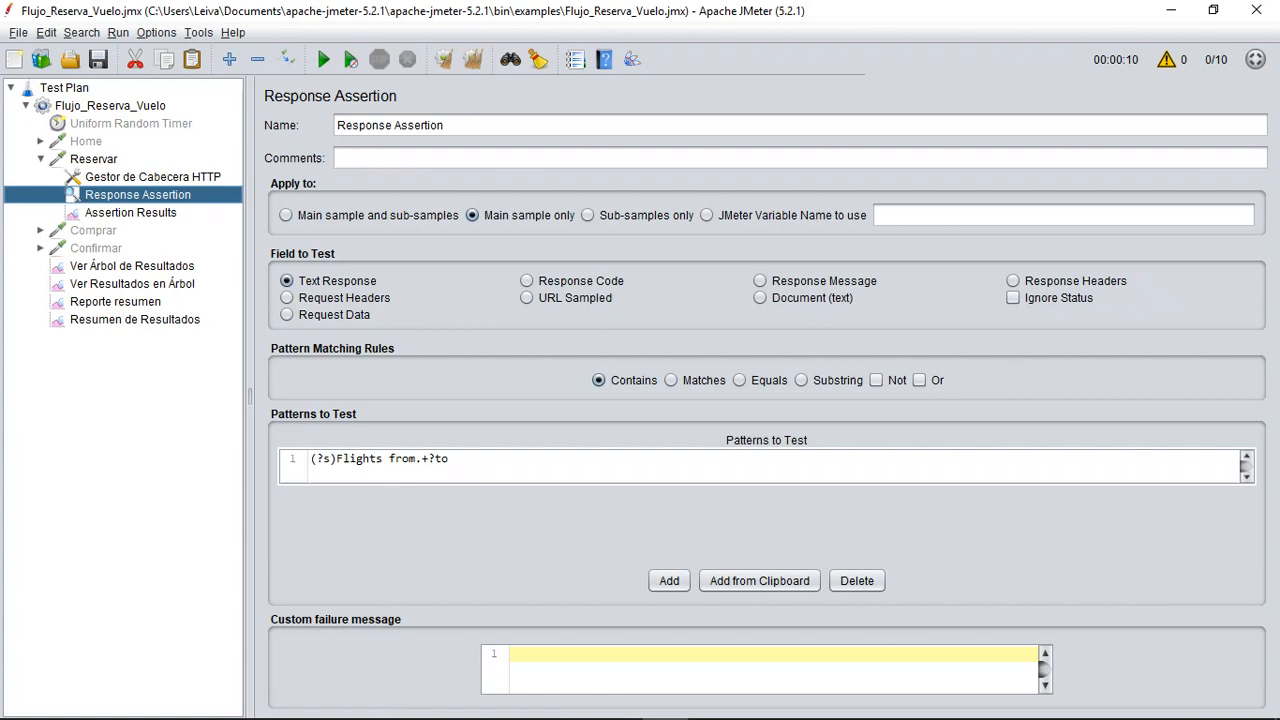
{"action": "left_click", "coordinate": [766, 660]}
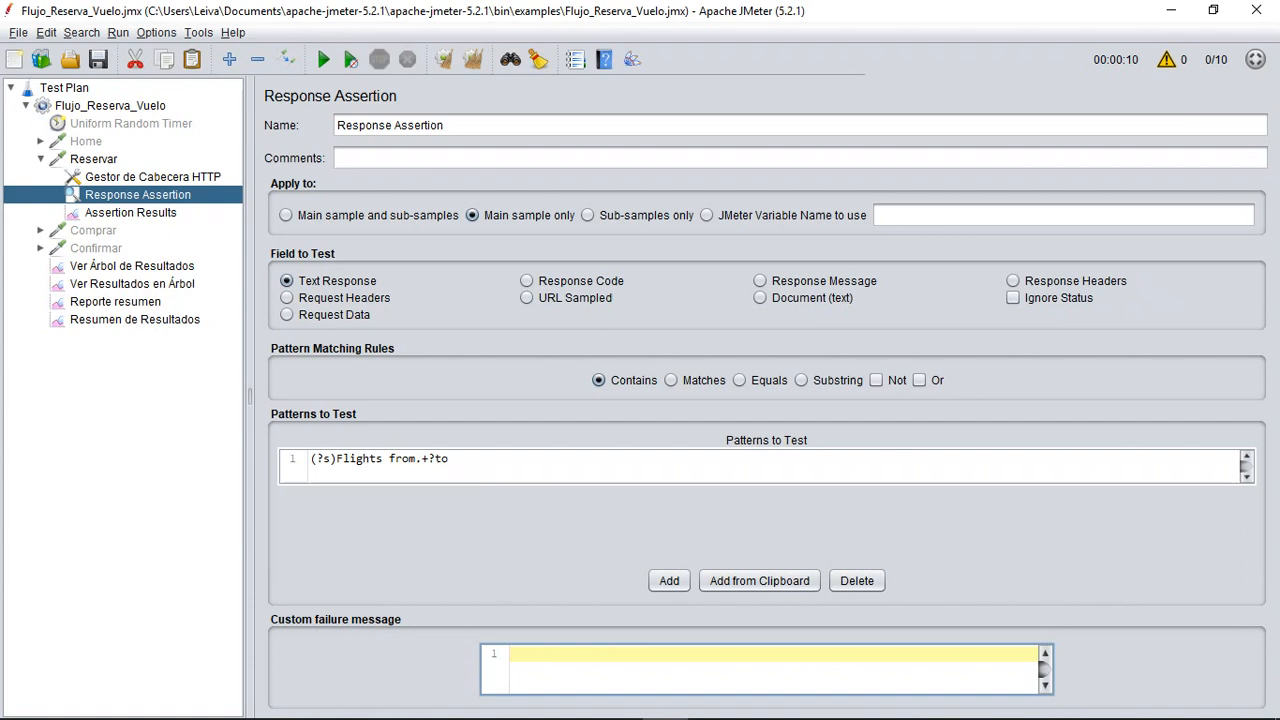
{"action": "type", "text": "Nuestra Prueba RegEx ha fallado"}
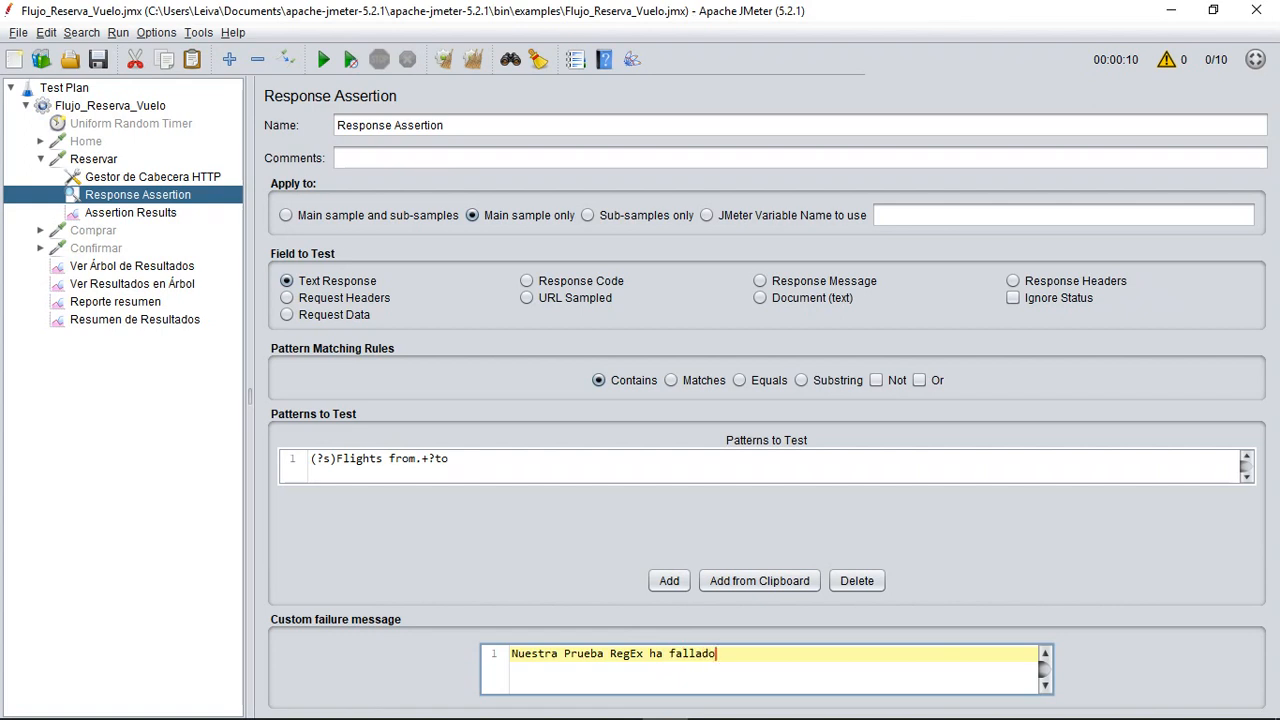
{"action": "key", "text": "BackSpace"}
{"action": "key", "text": "BackSpace"}
{"action": "key", "text": "BackSpace"}
{"action": "key", "text": "BackSpace"}
{"action": "left_click", "coordinate": [760, 466]}
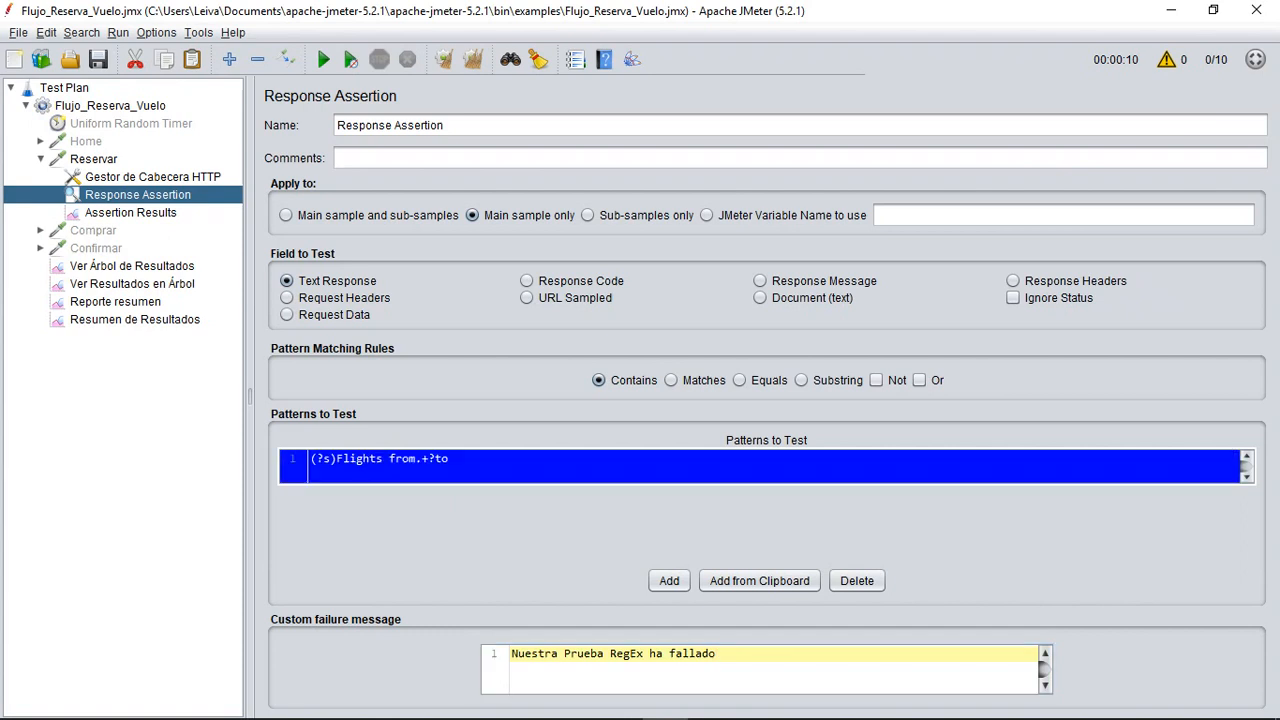
{"action": "left_click", "coordinate": [512, 654]}
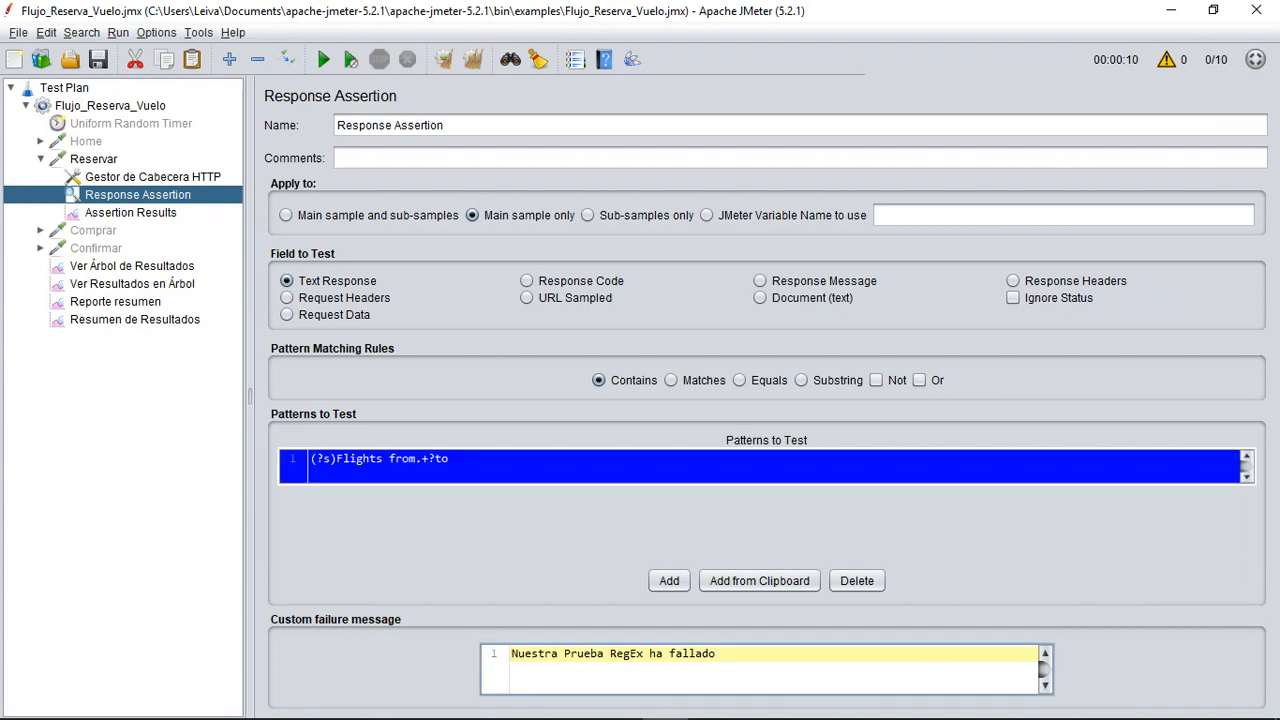
{"action": "type", "text": "\""}
{"action": "key", "text": "End"}
{"action": "type", "text": "\""}
- Change the pattern to "(?s)Flights from.+?ot" and rerun the test with cleared results, reviewing the messages in Assertion Results
{"action": "double_click", "coordinate": [394, 458]}
{"action": "key", "text": "shift+Left"}
{"action": "key", "text": "shift+Left"}
{"action": "type", "text": "ot"}
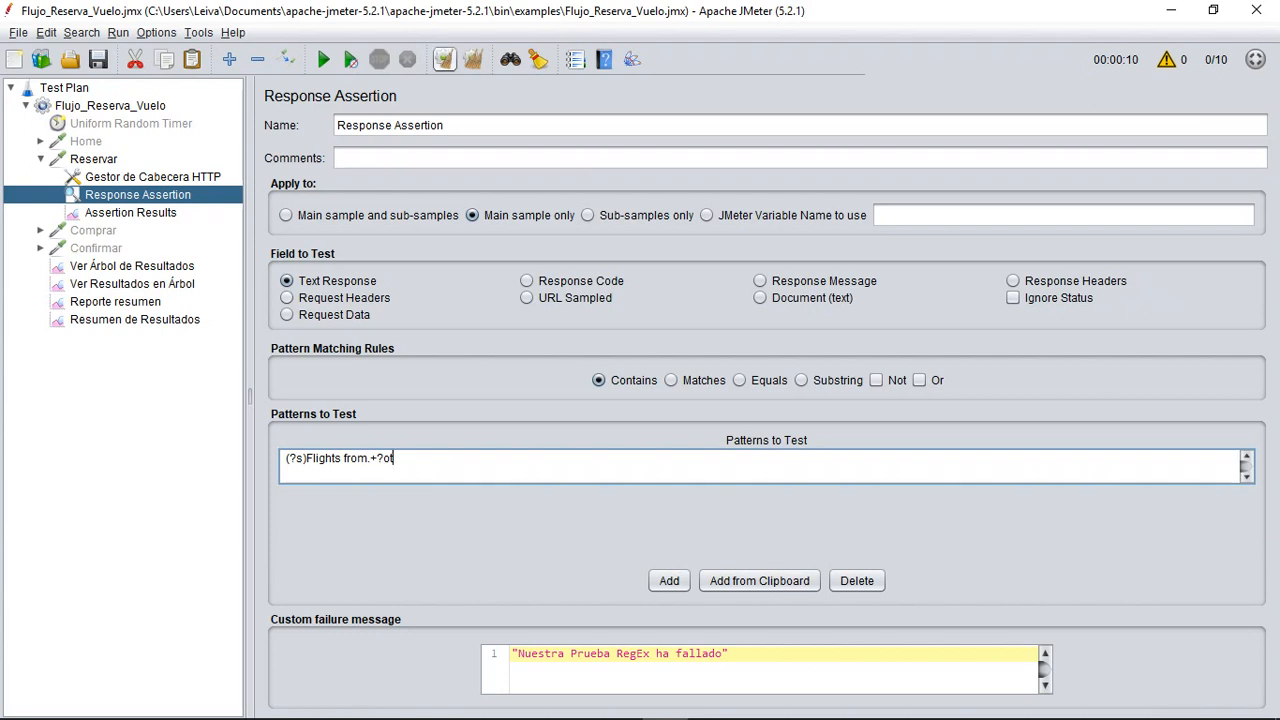
{"action": "left_click", "coordinate": [473, 59]}
{"action": "left_click", "coordinate": [323, 59]}
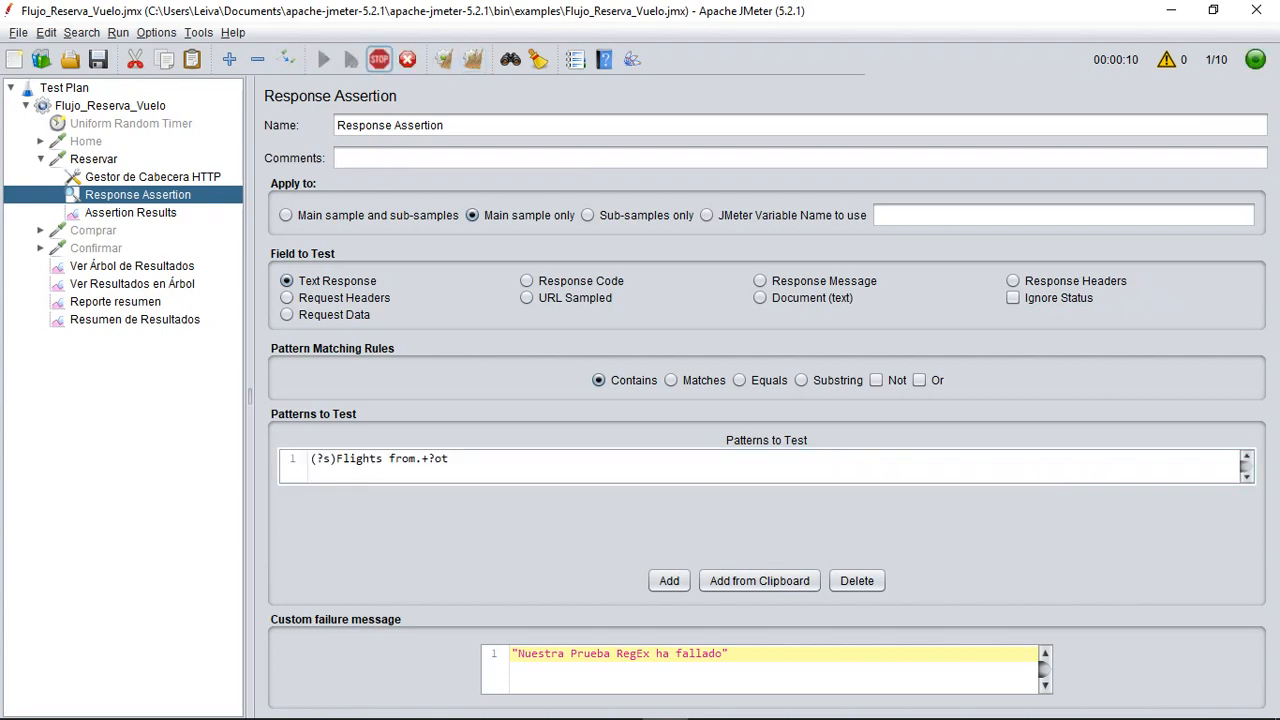
{"action": "left_click", "coordinate": [130, 212]}
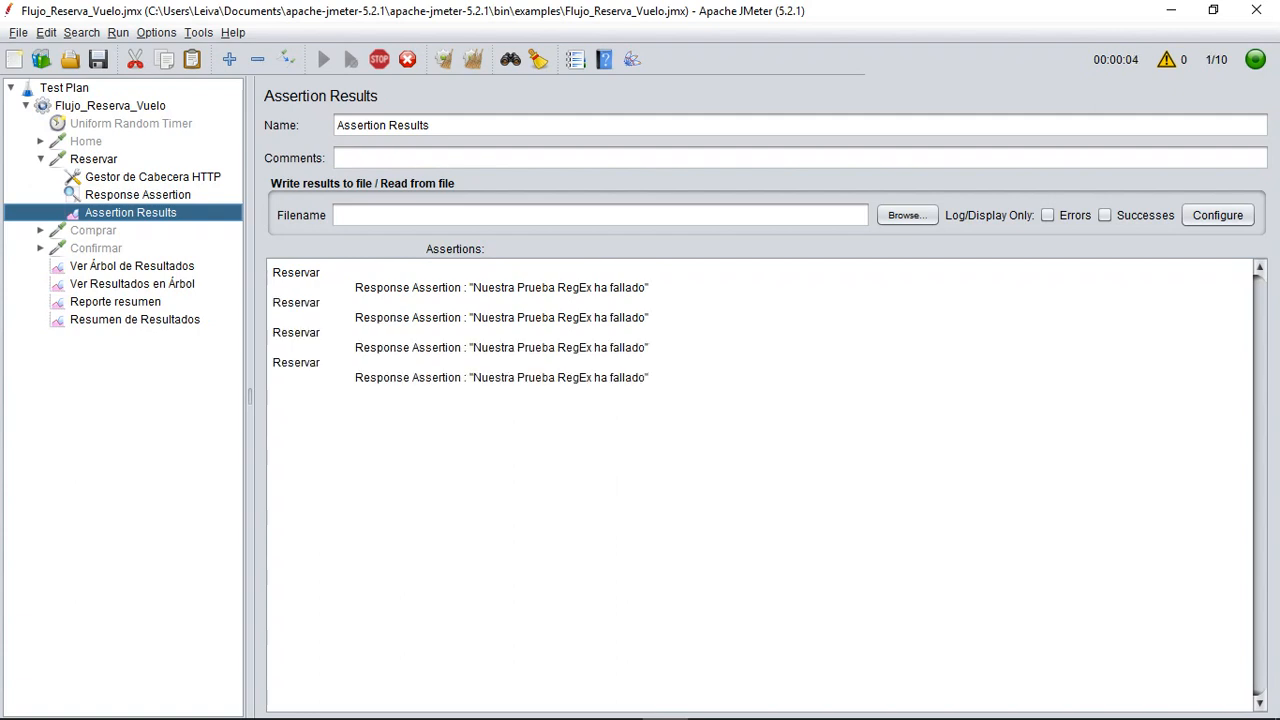
{"action": "left_click_drag", "start_coordinate": [362, 287], "coordinate": [650, 467]}
{"action": "left_click", "coordinate": [650, 467]}
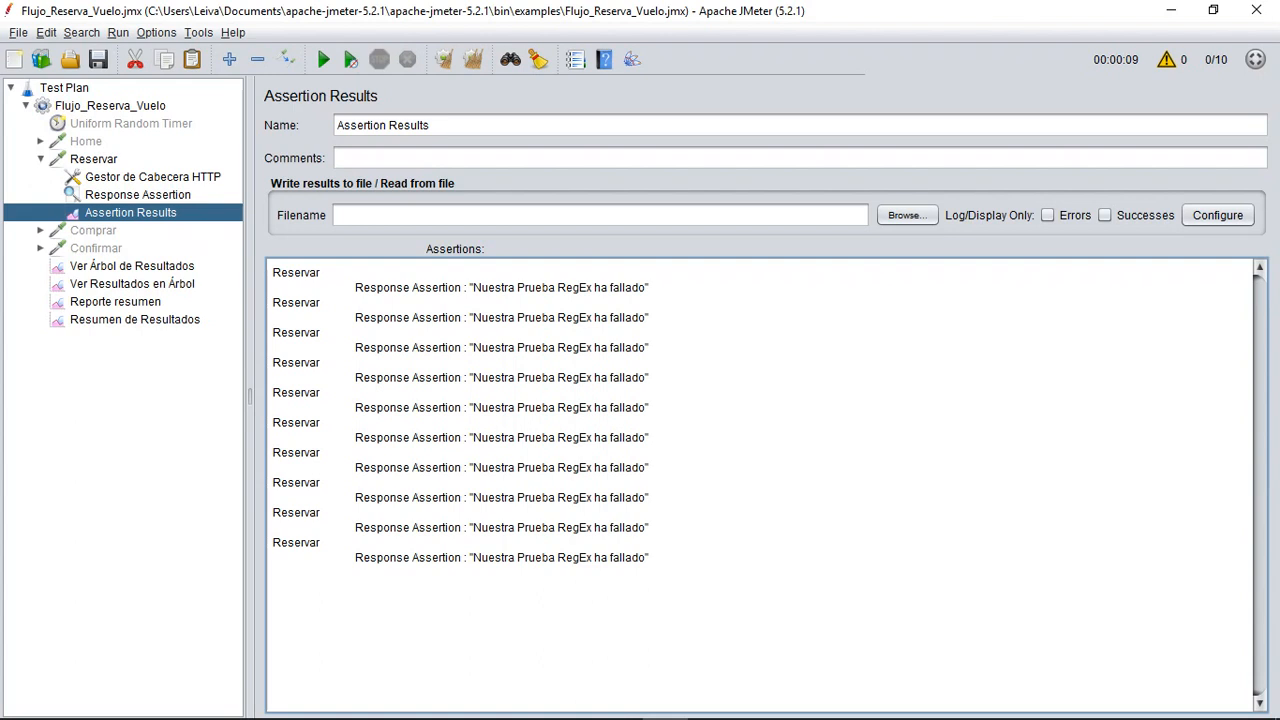
- Switch the Response Assertion's field to test to Response Code and back to Text Response
{"action": "left_click", "coordinate": [138, 194]}
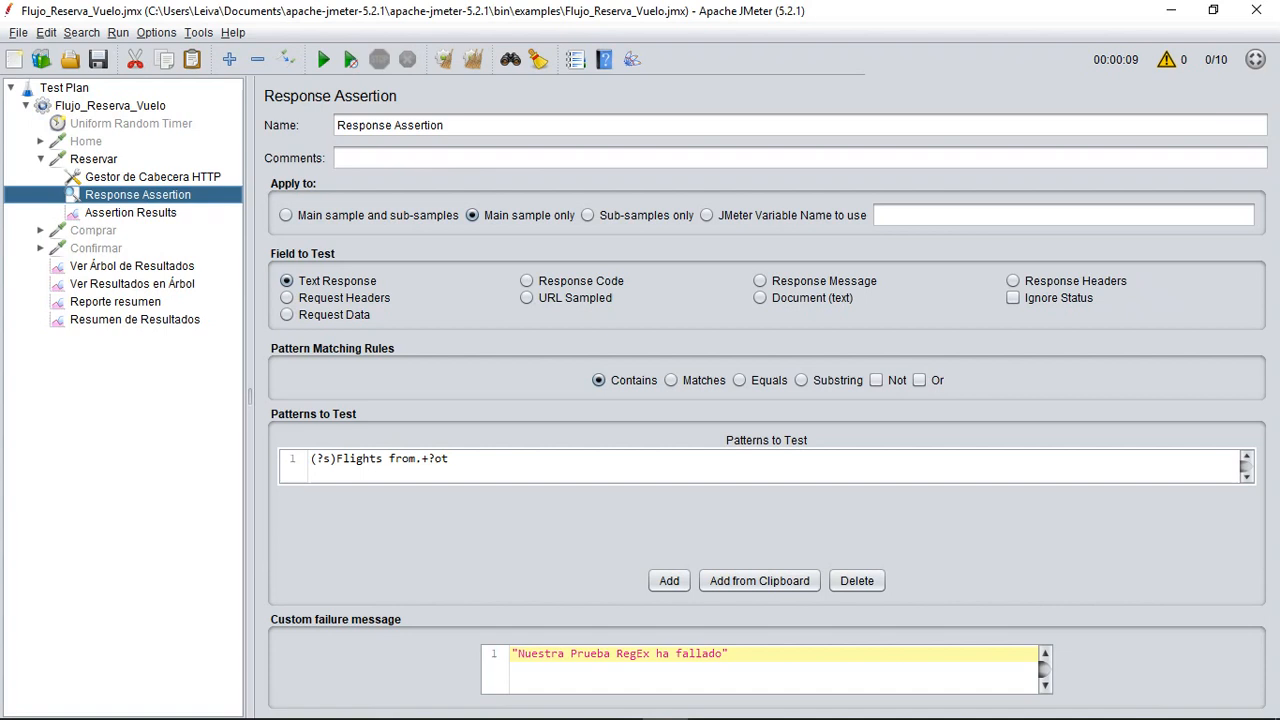
{"action": "left_click", "coordinate": [526, 280]}
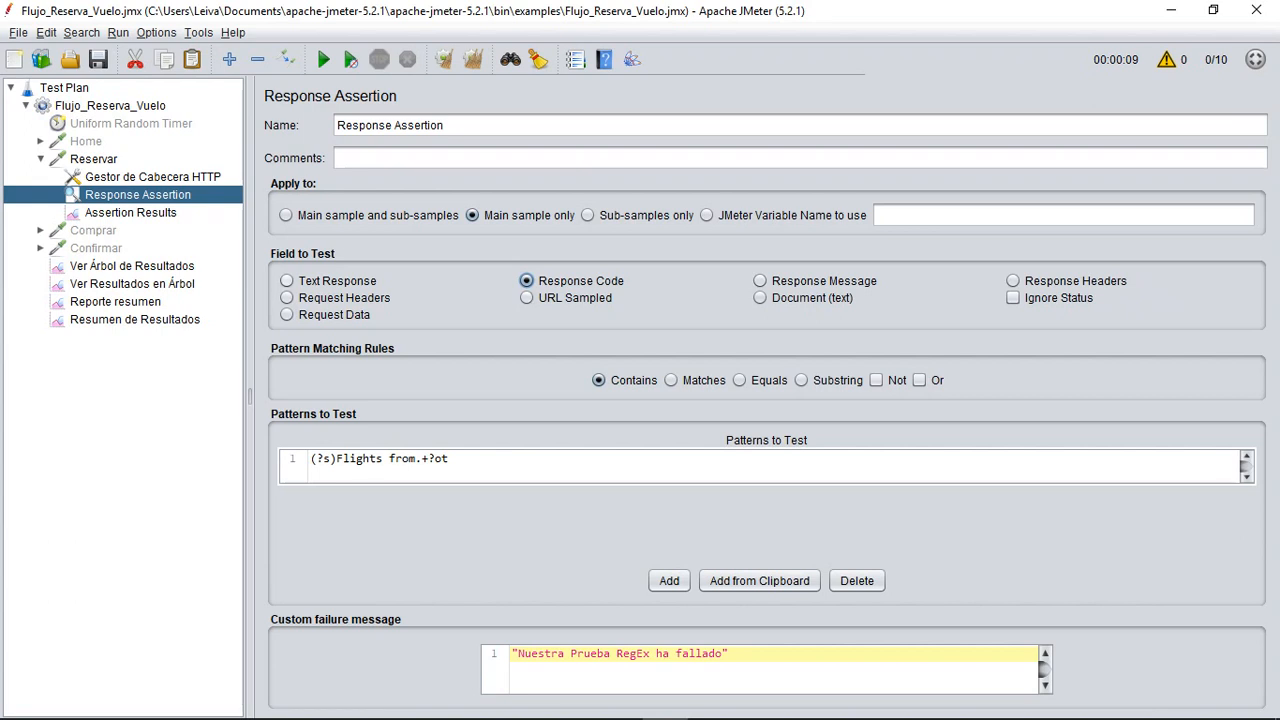
{"action": "left_click", "coordinate": [287, 281]}
{"action": "left_click", "coordinate": [380, 459]}
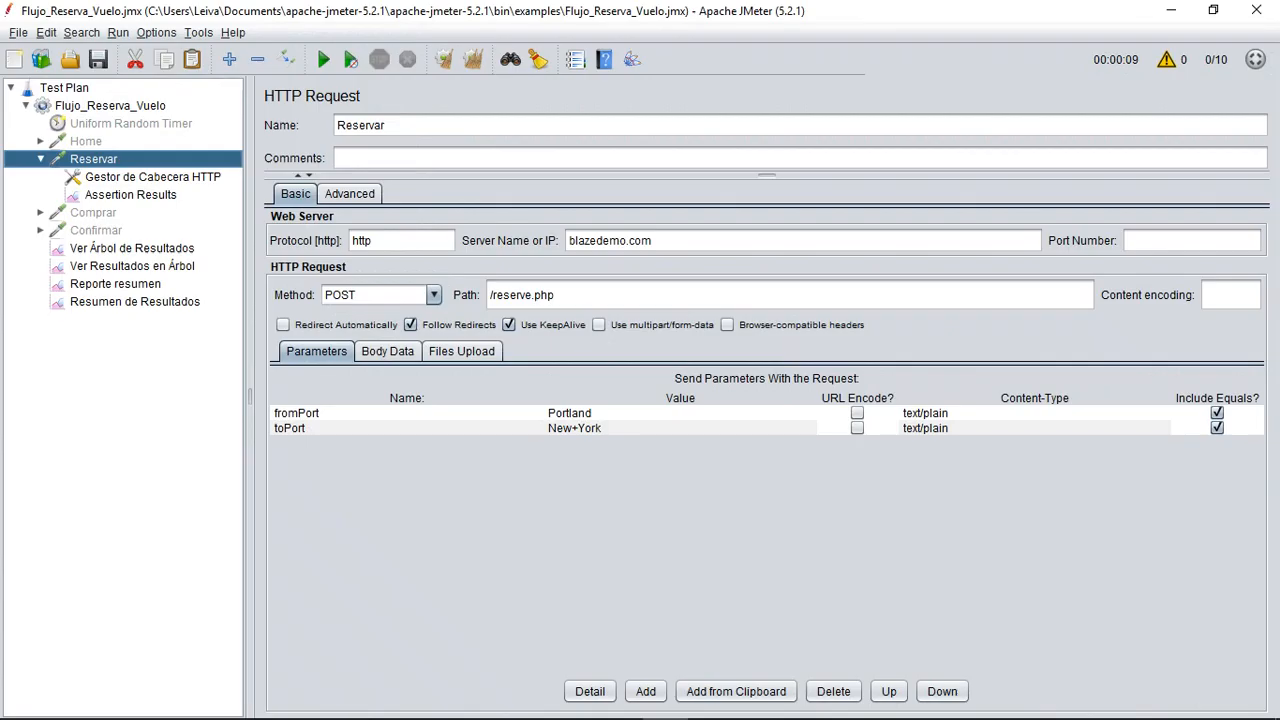
- Add a Size Assertion to the Reservar request
{"action": "right_click", "coordinate": [106, 160]}
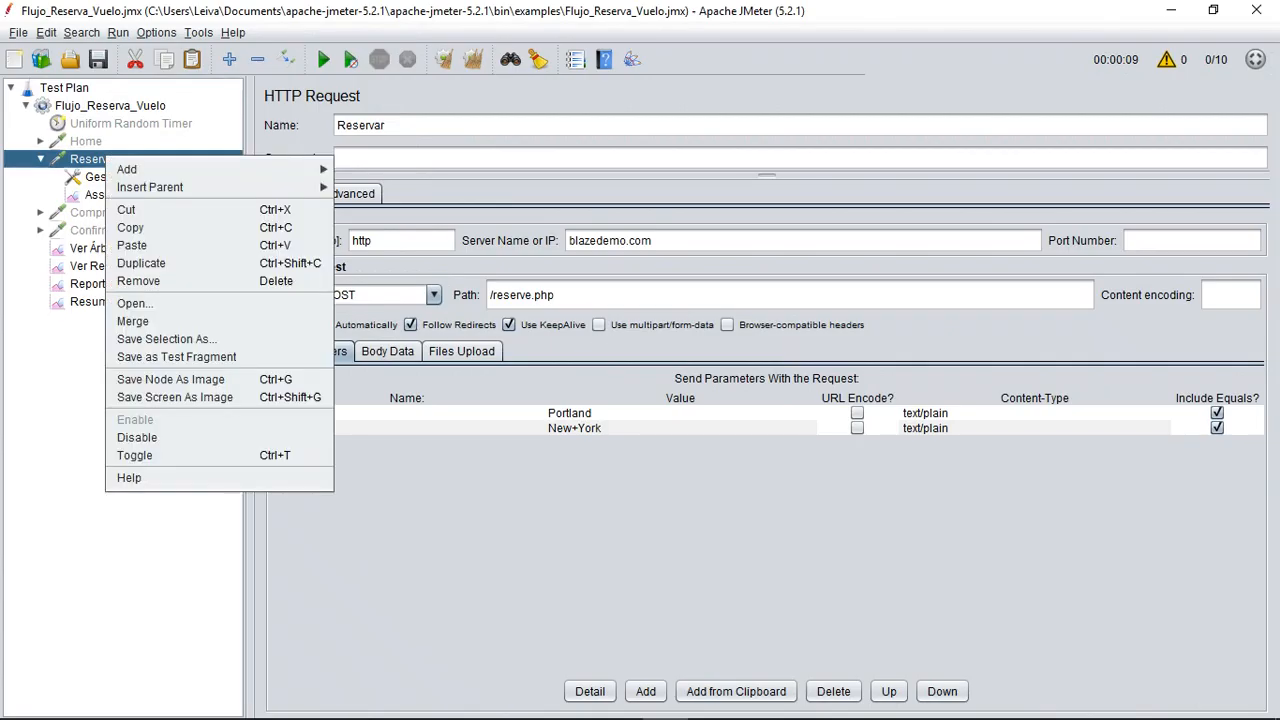
{"action": "mouse_move", "coordinate": [150, 169]}
{"action": "mouse_move", "coordinate": [380, 175]}
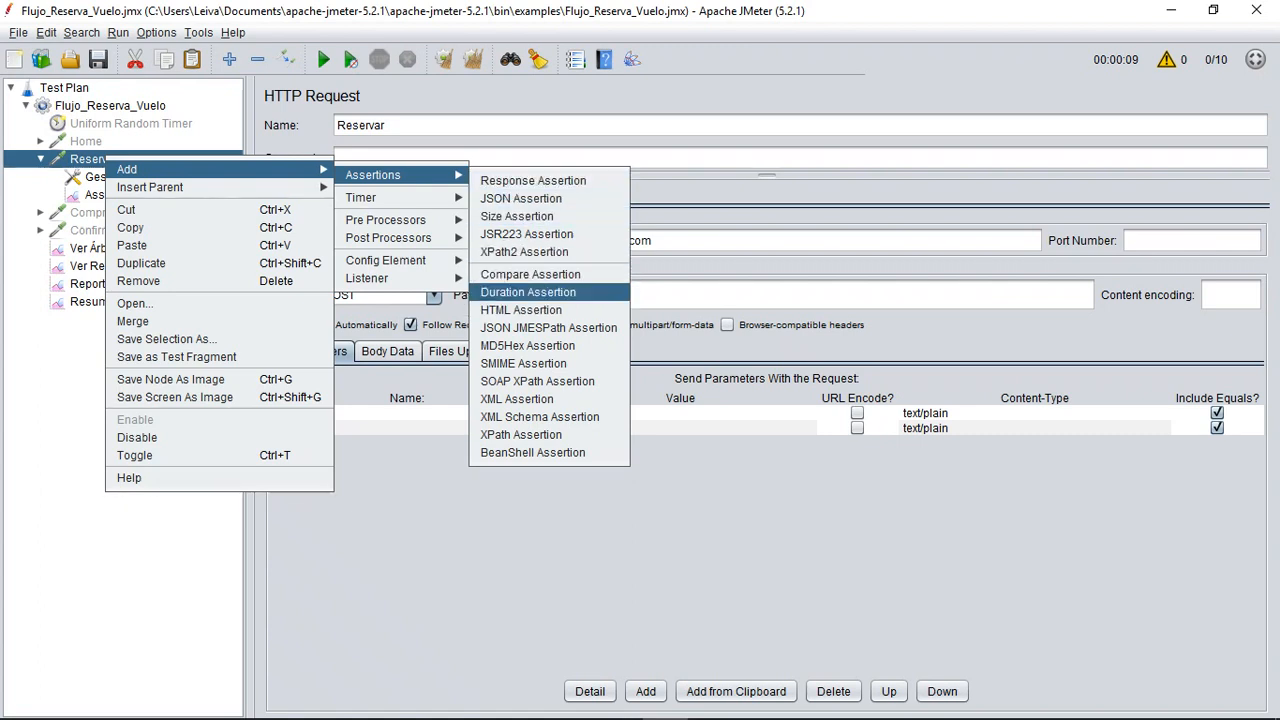
{"action": "left_click", "coordinate": [516, 216]}
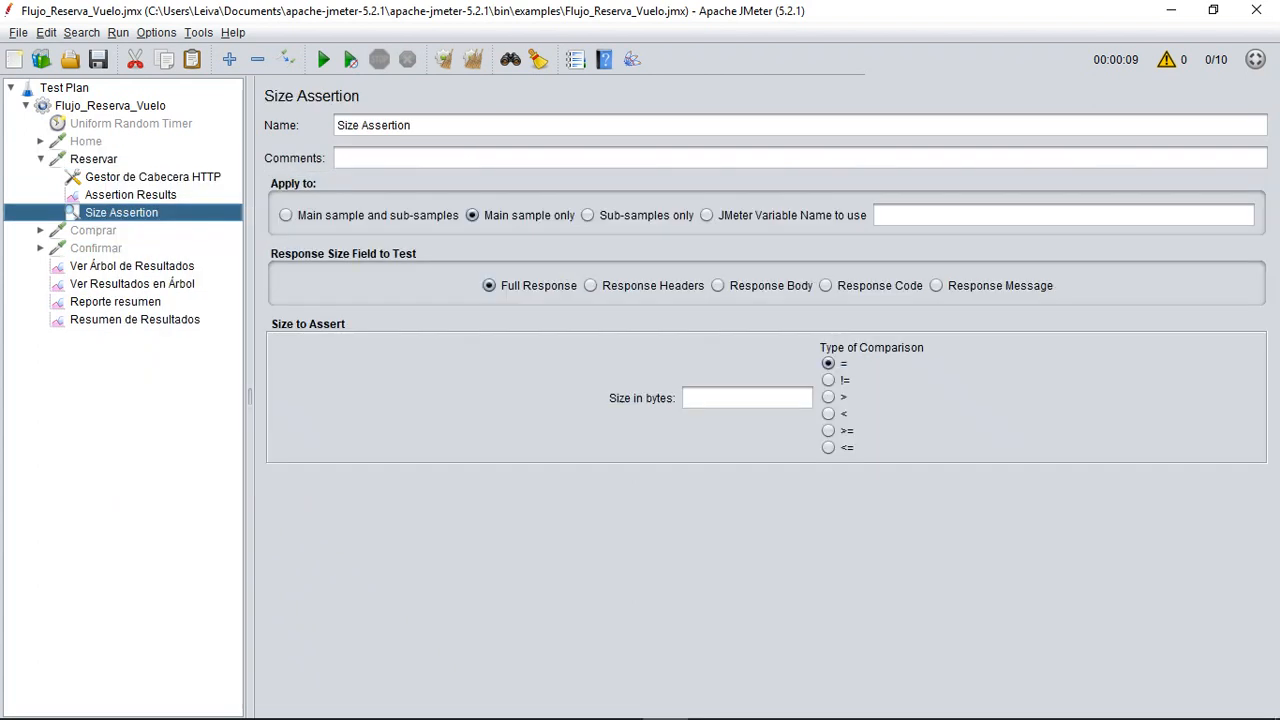
- Set the Size Assertion to require a full response size less than (<) 13400 bytes
{"action": "left_click", "coordinate": [747, 398]}
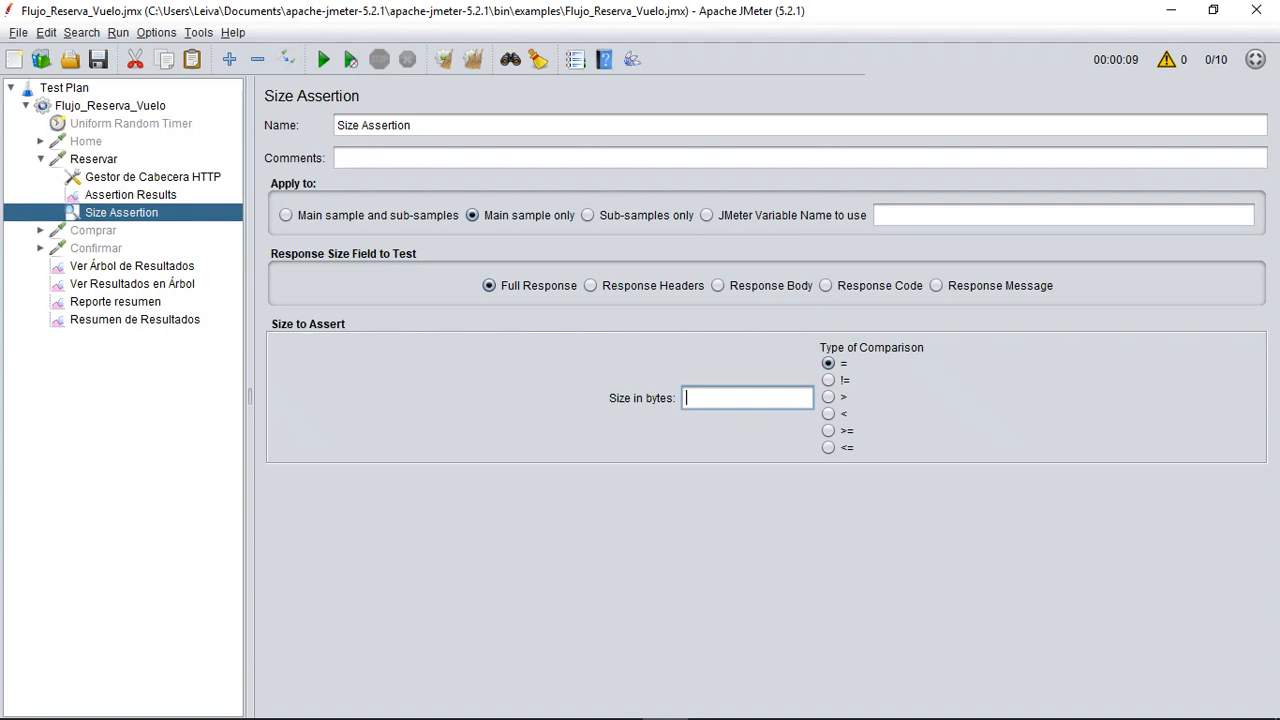
{"action": "type", "text": "13426"}
{"action": "key", "text": "BackSpace"}
{"action": "key", "text": "BackSpace"}
{"action": "type", "text": "00"}
{"action": "left_click", "coordinate": [828, 413]}
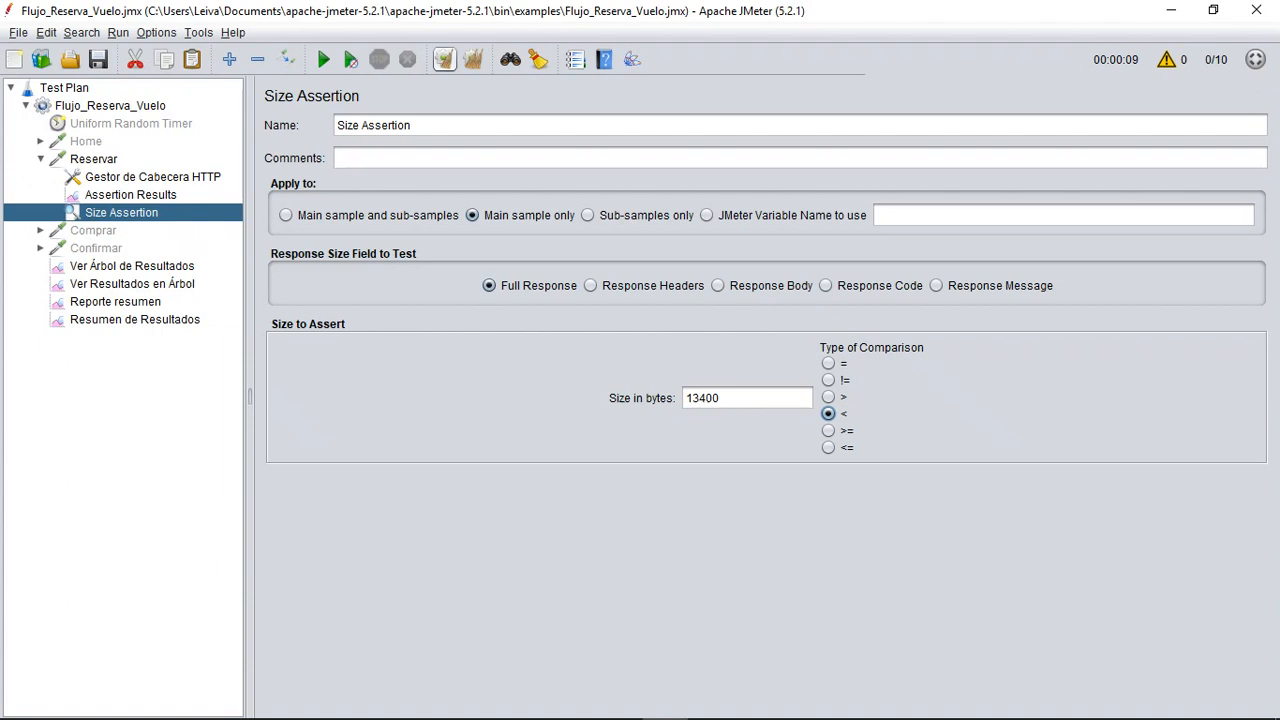
- Move Assertion Results below the Size Assertion within Reservar and run the test, comparing actual and expected sizes in the messages
{"action": "left_click", "coordinate": [130, 195]}
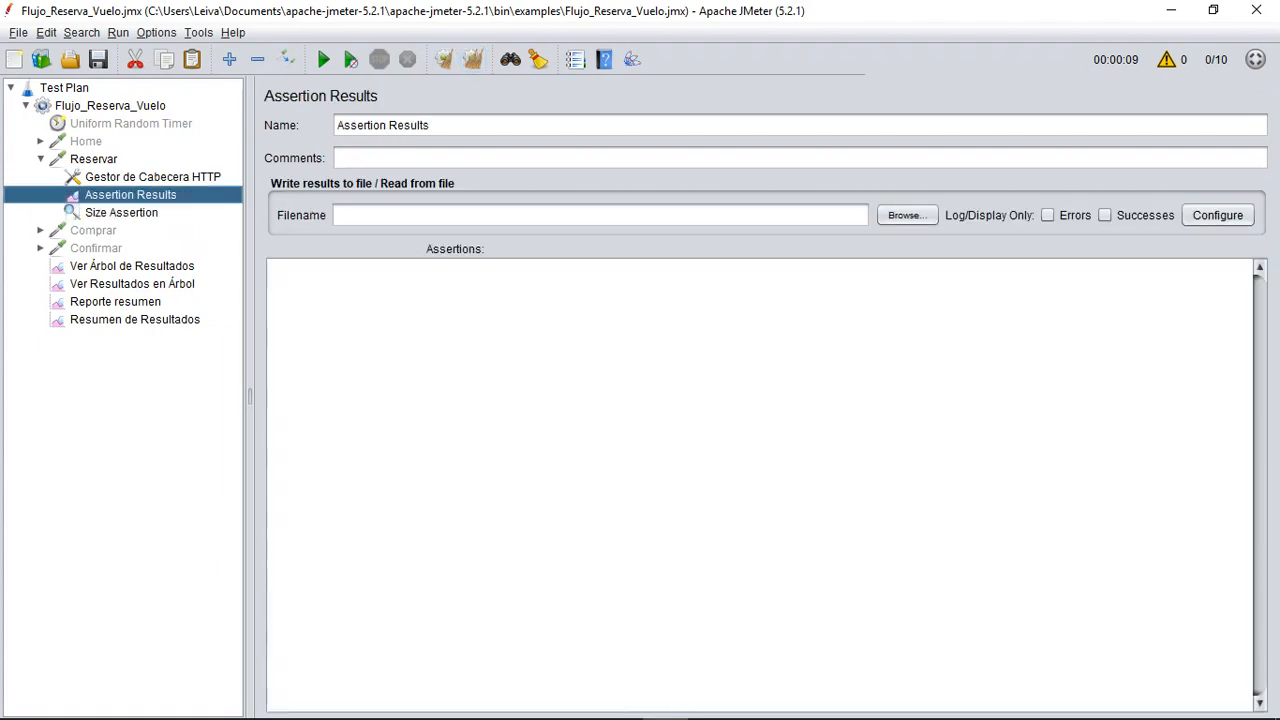
{"action": "left_click_drag", "start_coordinate": [130, 195], "coordinate": [108, 160]}
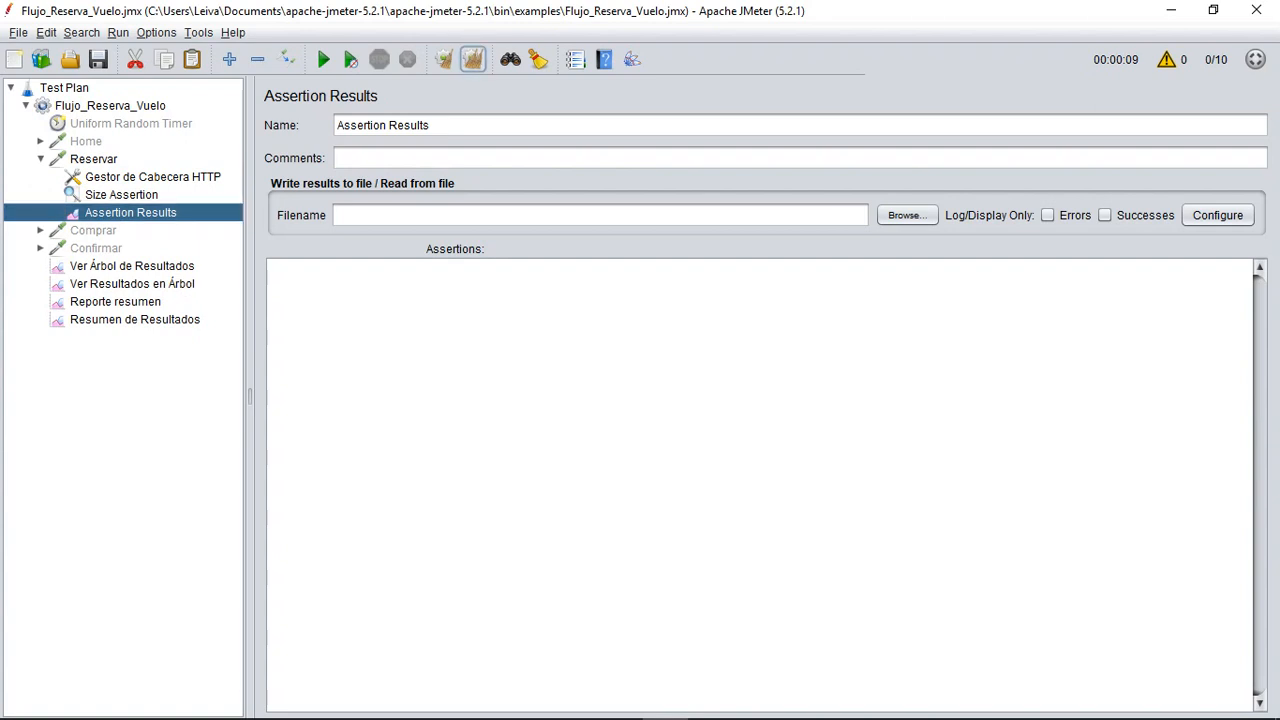
{"action": "left_click", "coordinate": [323, 59]}
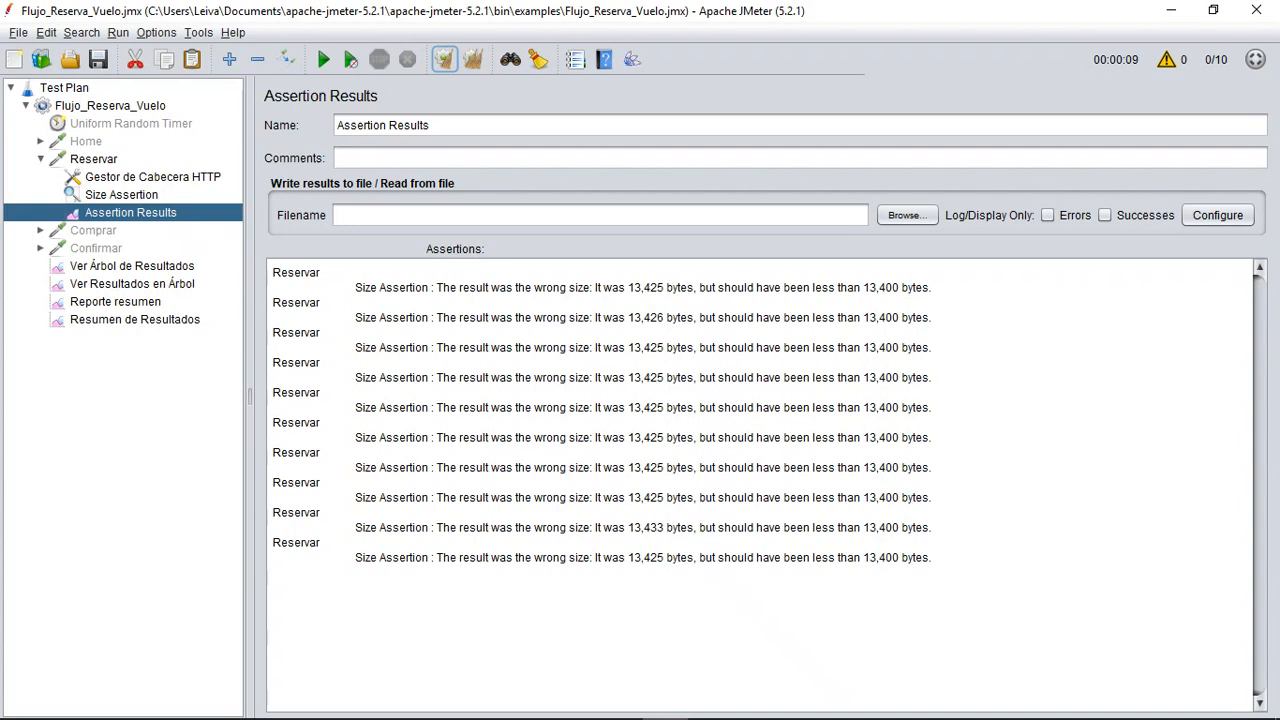
{"action": "left_click_drag", "start_coordinate": [632, 287], "coordinate": [664, 287]}
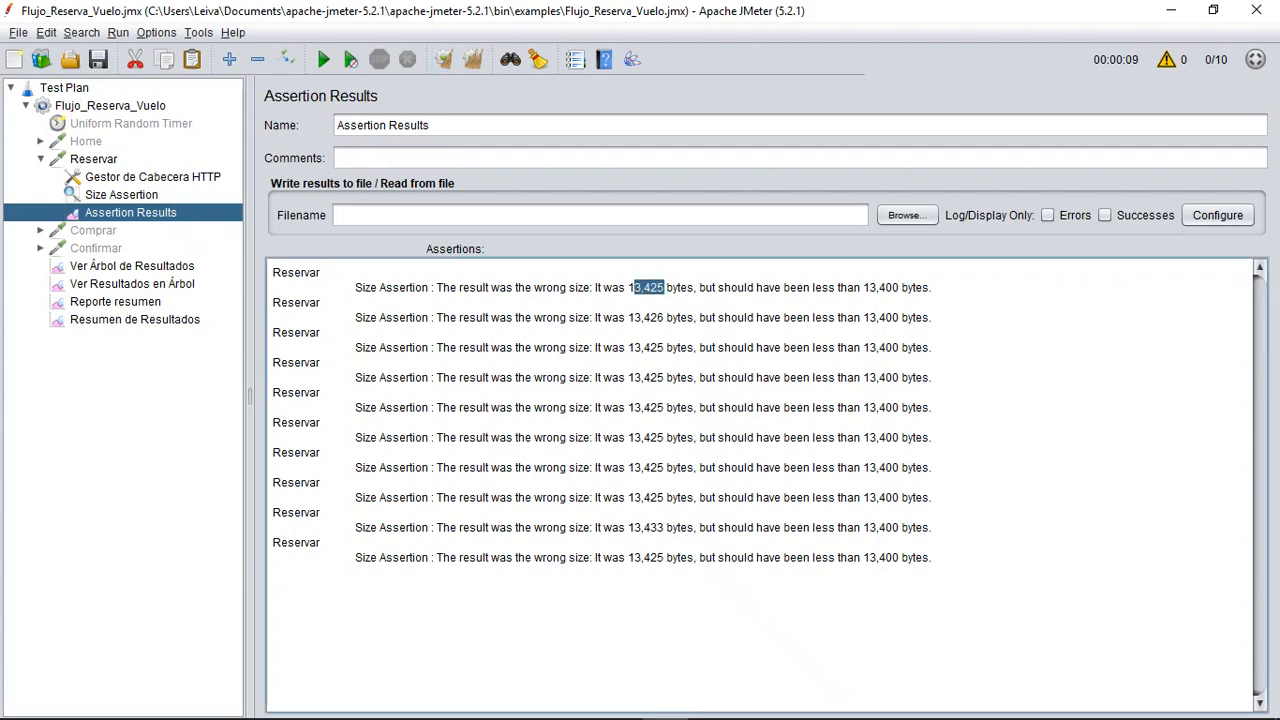
{"action": "left_click_drag", "start_coordinate": [868, 287], "coordinate": [899, 287]}
- Set the Size Assertion's size limit to 13430 bytes, checking it against the sizes reported in Assertion Results
{"action": "left_click", "coordinate": [121, 194]}
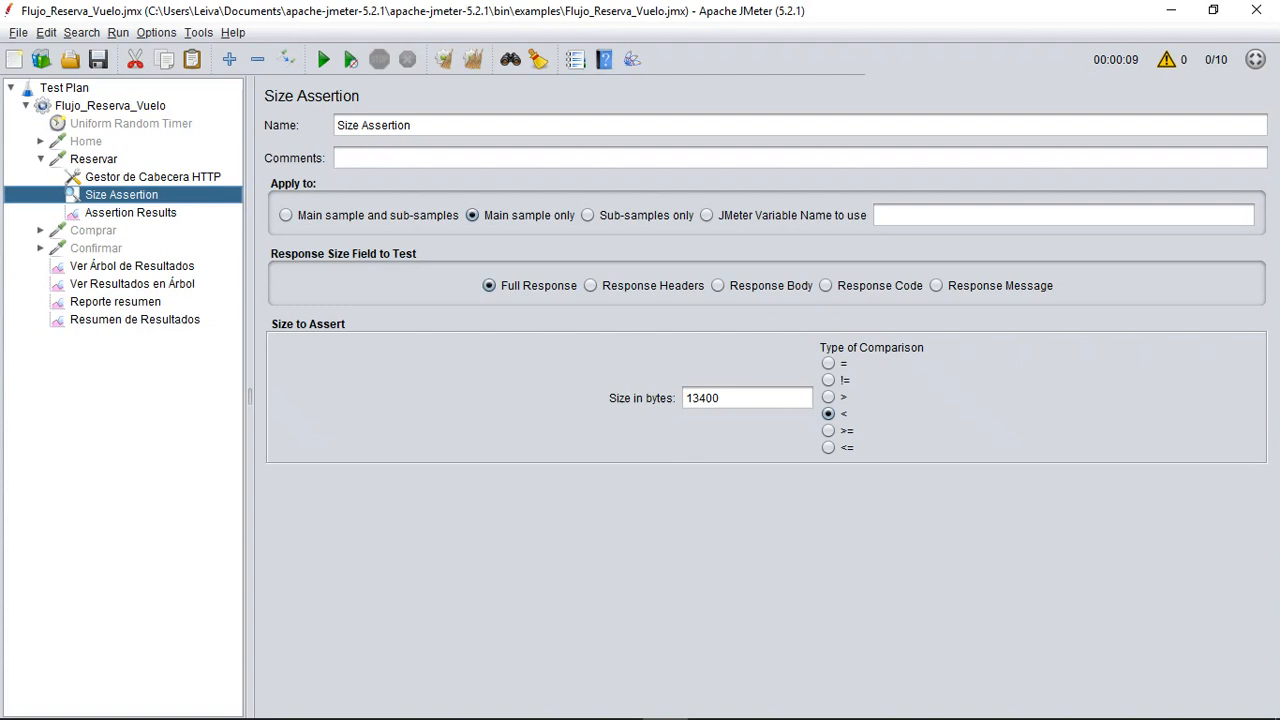
{"action": "left_click", "coordinate": [720, 398]}
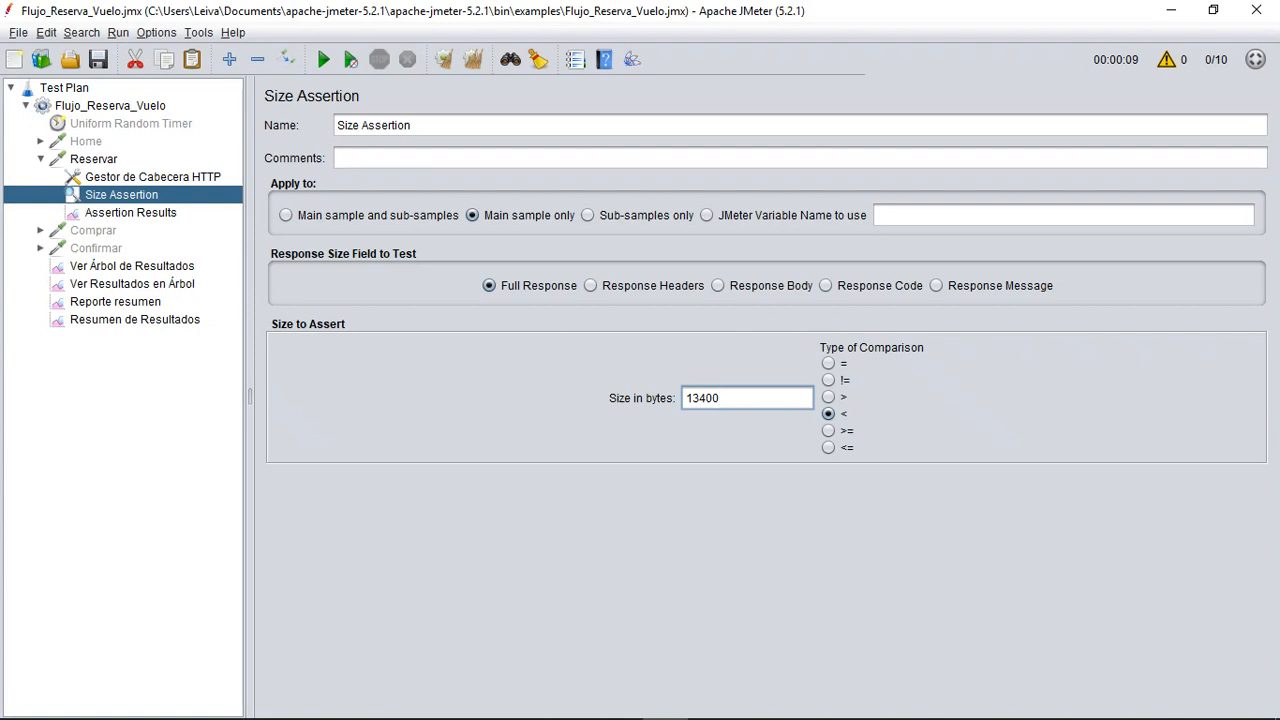
{"action": "left_click", "coordinate": [130, 212]}
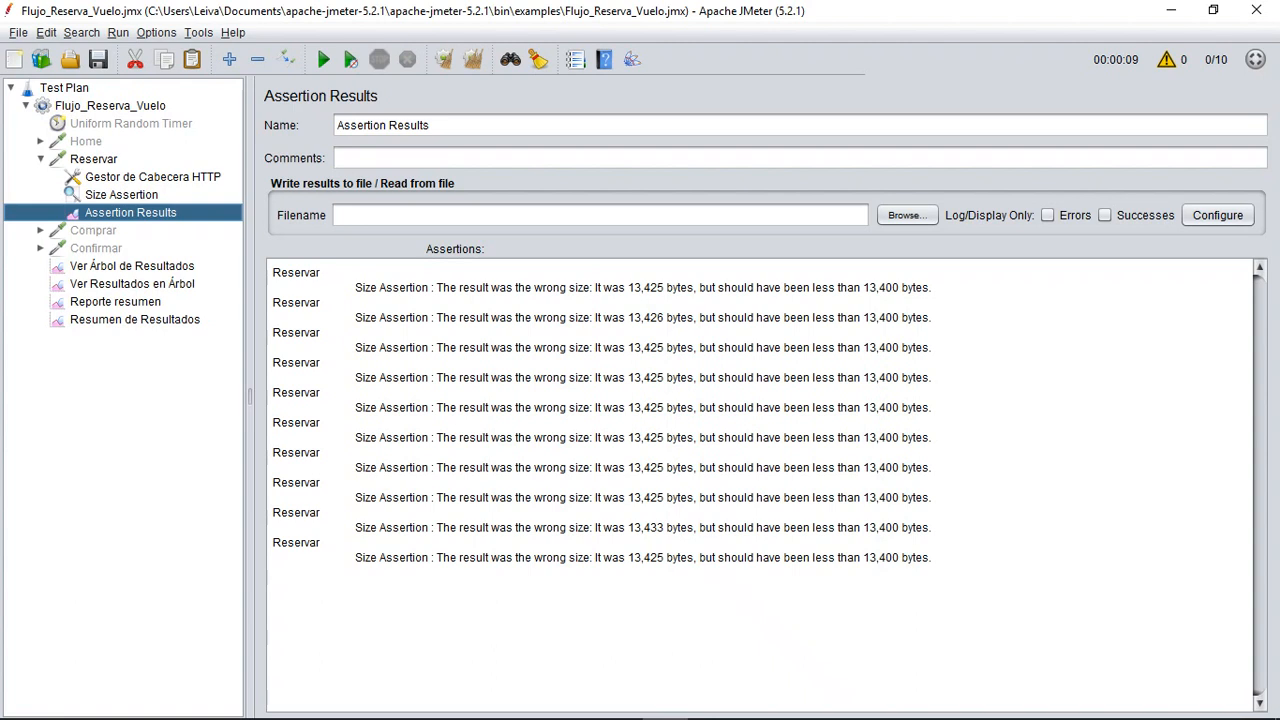
{"action": "left_click", "coordinate": [121, 194]}
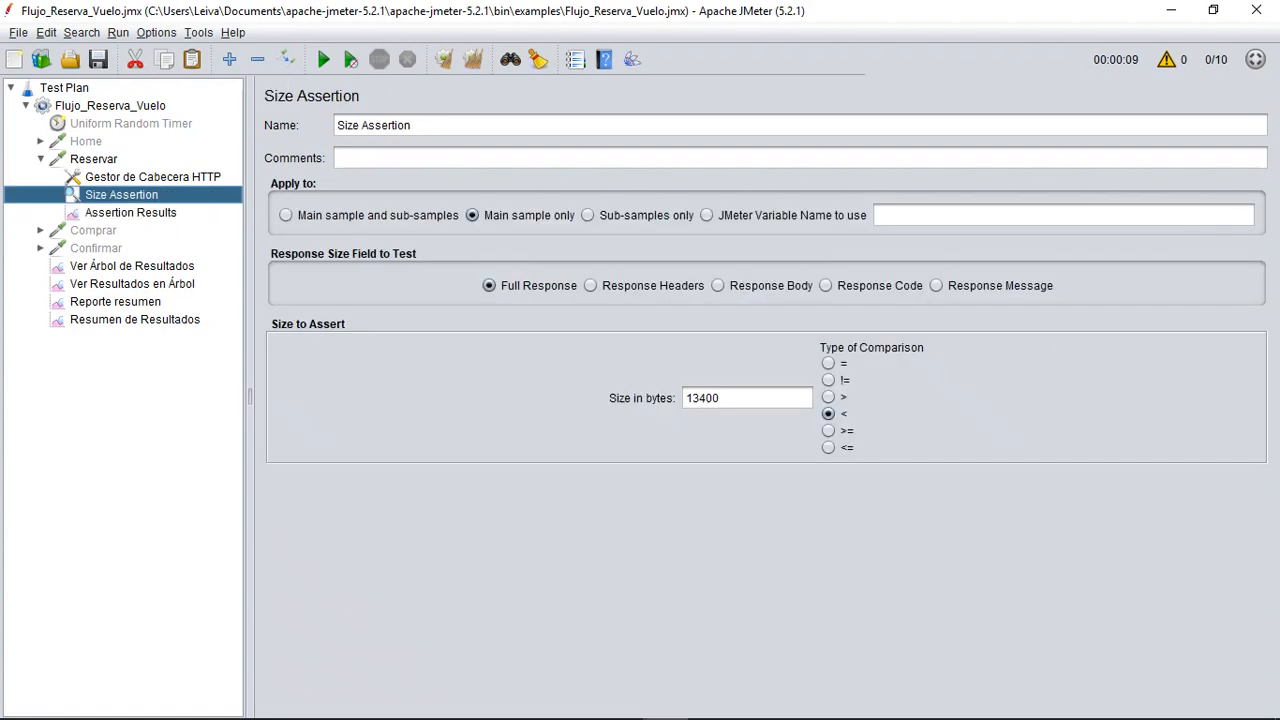
{"action": "left_click", "coordinate": [740, 398]}
{"action": "key", "text": "BackSpace"}
{"action": "key", "text": "BackSpace"}
{"action": "type", "text": "30"}
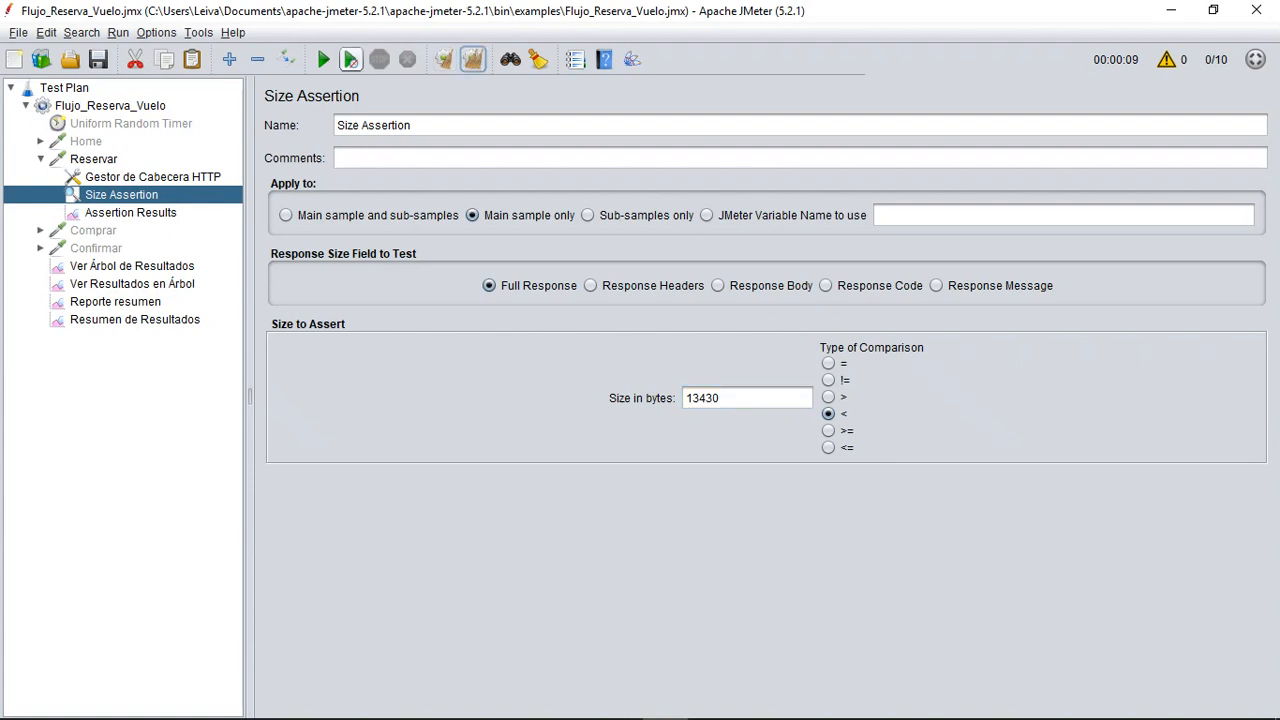
- Rerun the test with cleared Assertion Results, examine the reported response size and reopen the Size Assertion
{"action": "left_click", "coordinate": [130, 212]}
{"action": "left_click", "coordinate": [323, 59]}
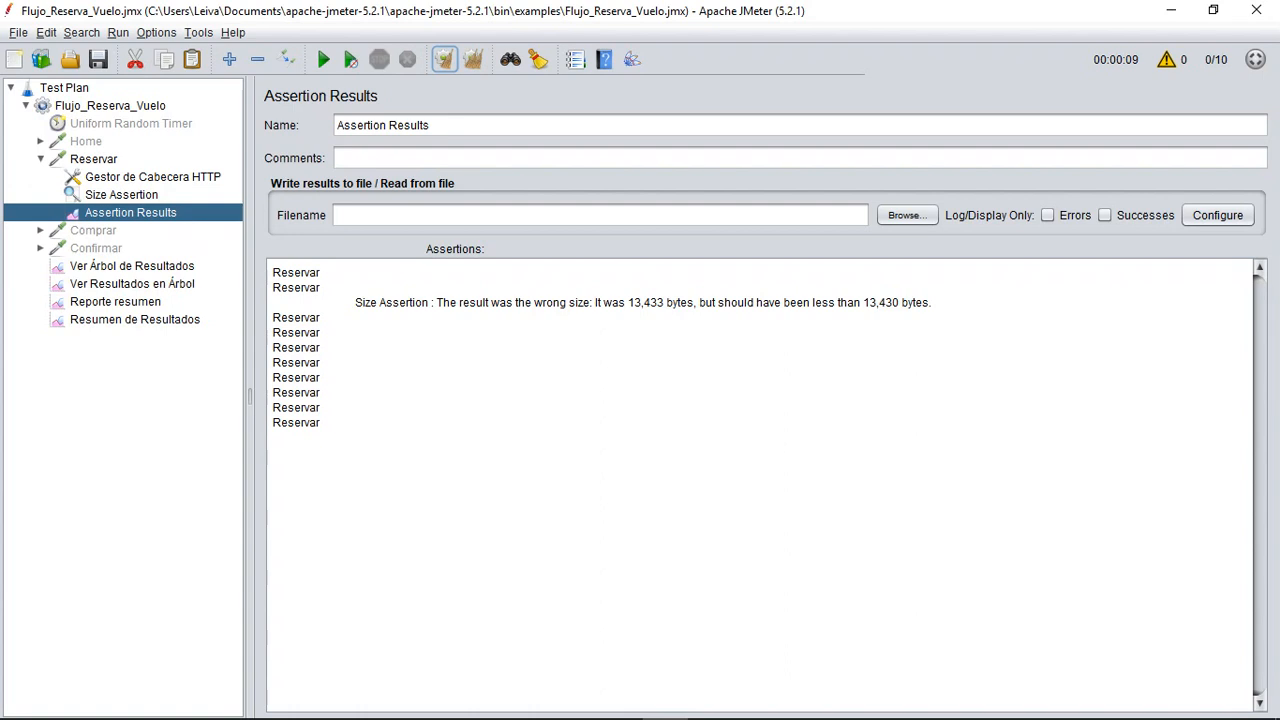
{"action": "mouse_move", "coordinate": [355, 302]}
{"action": "left_mouse_down"}
{"action": "mouse_move", "coordinate": [320, 317]}
{"action": "mouse_move", "coordinate": [934, 302]}
{"action": "mouse_move", "coordinate": [355, 302]}
{"action": "left_mouse_up"}
{"action": "double_click", "coordinate": [645, 302]}
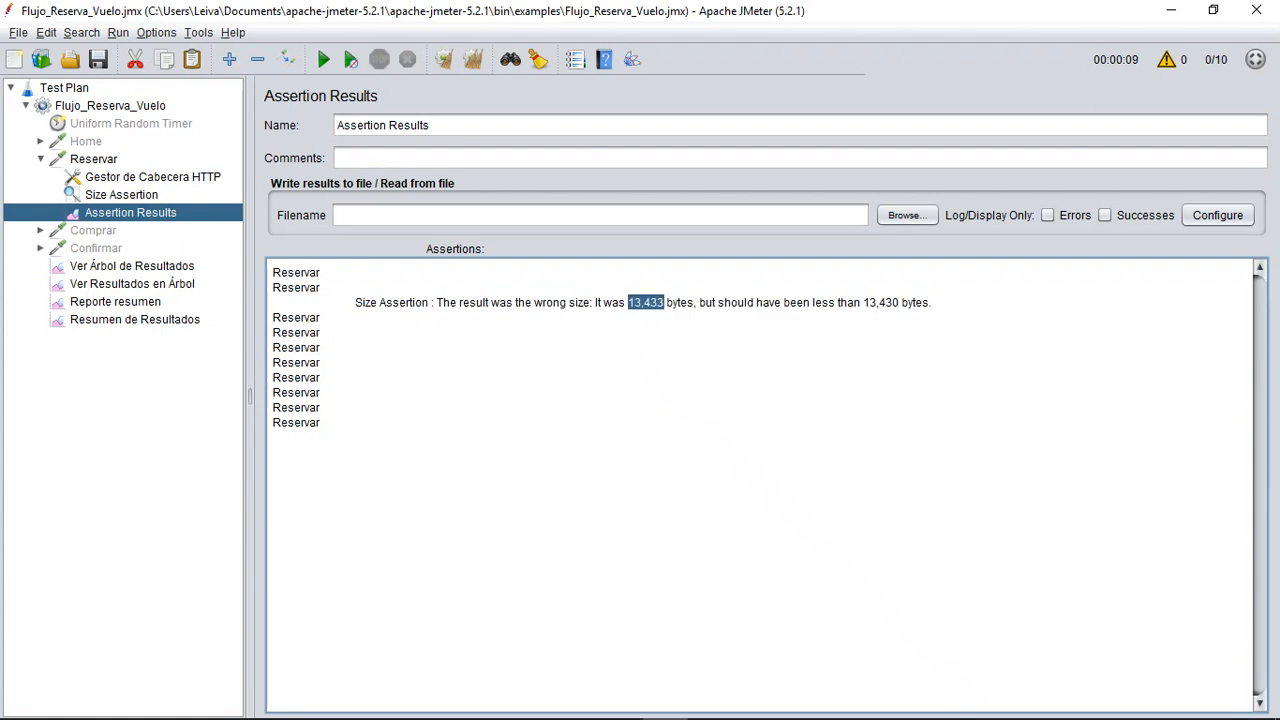
{"action": "left_click", "coordinate": [645, 302]}
{"action": "left_click", "coordinate": [121, 194]}
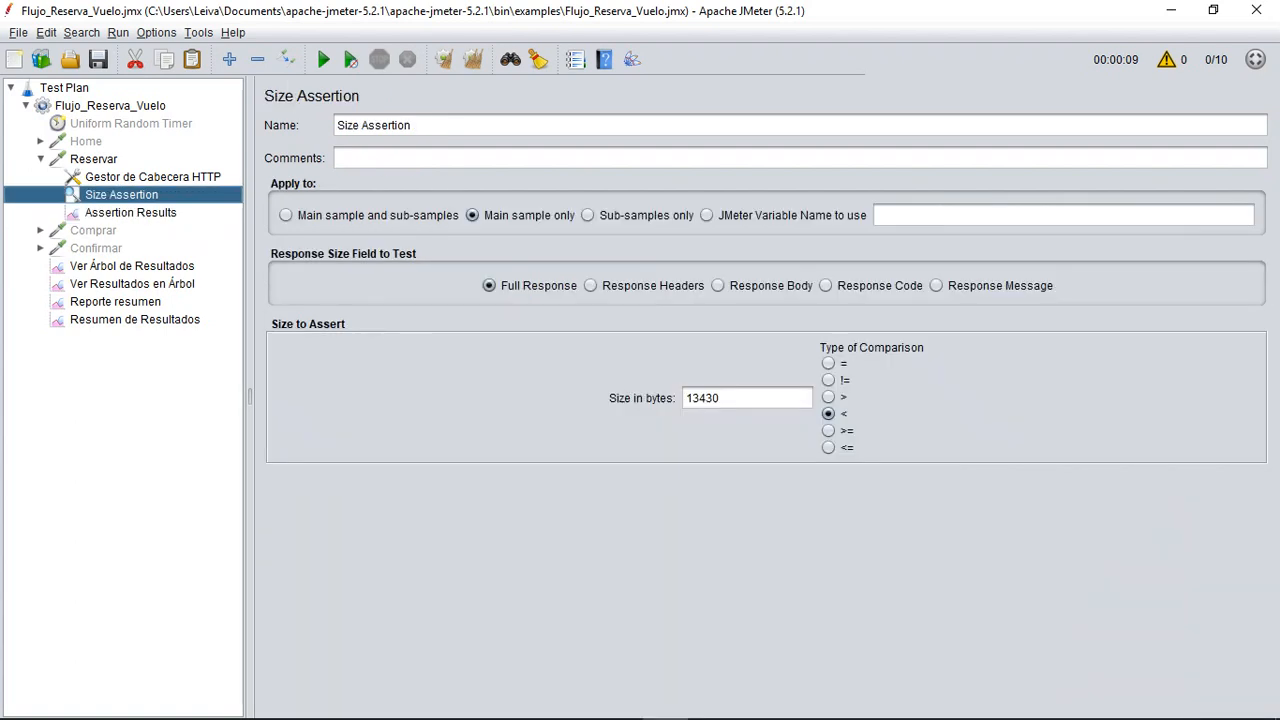